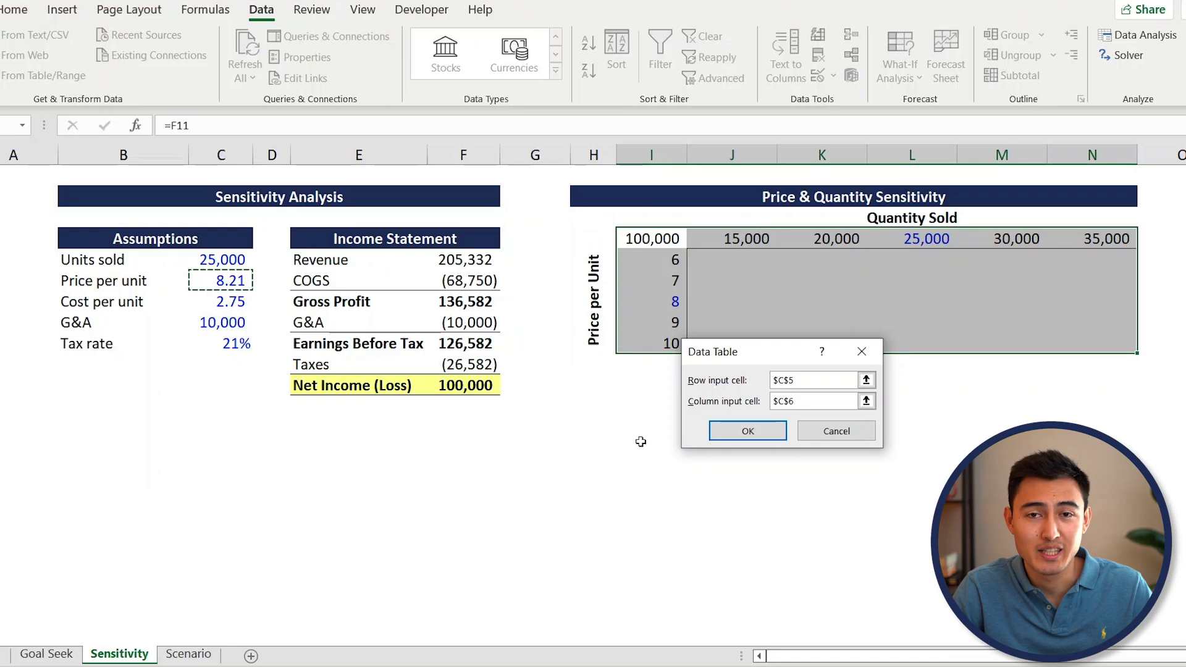
- Confirm the data table and give the K8:M10 block a light-blue fill
{"action": "key", "text": "Return"}
{"action": "left_click", "coordinate": [696, 275]}
{"action": "left_click_drag", "start_coordinate": [1013, 280], "coordinate": [828, 323]}
{"action": "left_click", "coordinate": [14, 9]}
{"action": "left_click", "coordinate": [233, 70]}
{"action": "left_click", "coordinate": [224, 280]}
- Highlight cell L9 with a darker blue fill
{"action": "left_click", "coordinate": [918, 300]}
{"action": "left_click", "coordinate": [234, 70]}
{"action": "left_click", "coordinate": [250, 146]}
{"action": "left_click", "coordinate": [852, 196]}
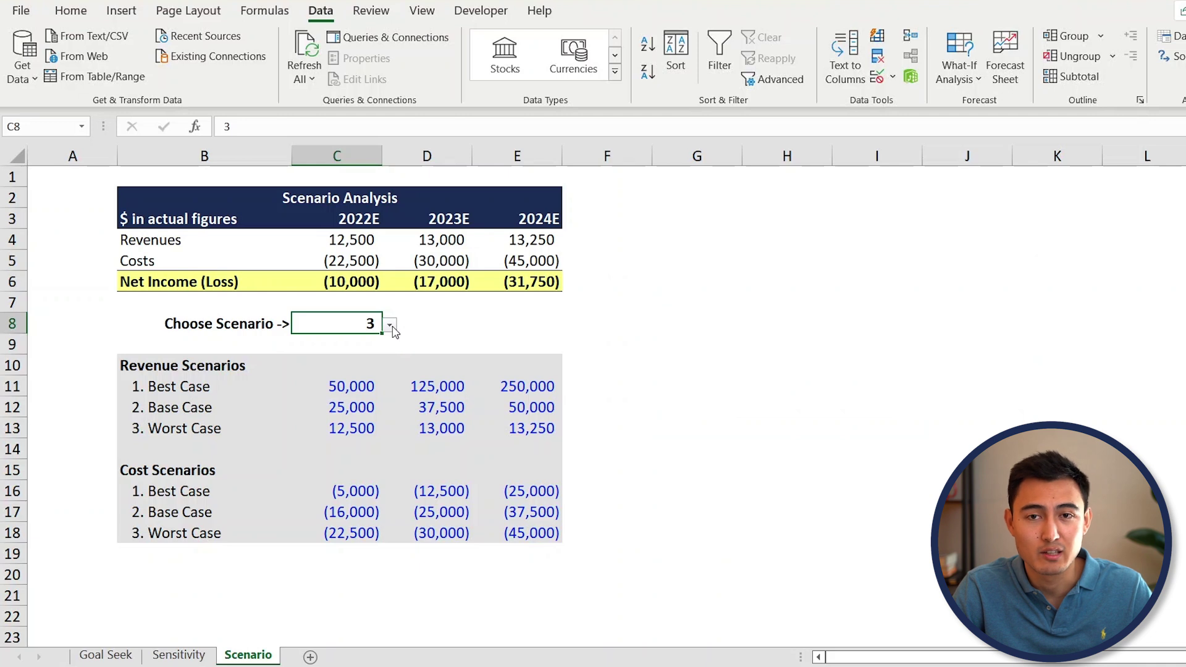
- Pick scenario 2 (Base Case) from the C8 dropdown, then review Units sold and Net Income (Loss)
{"action": "left_click", "coordinate": [389, 324]}
{"action": "left_click", "coordinate": [322, 357]}
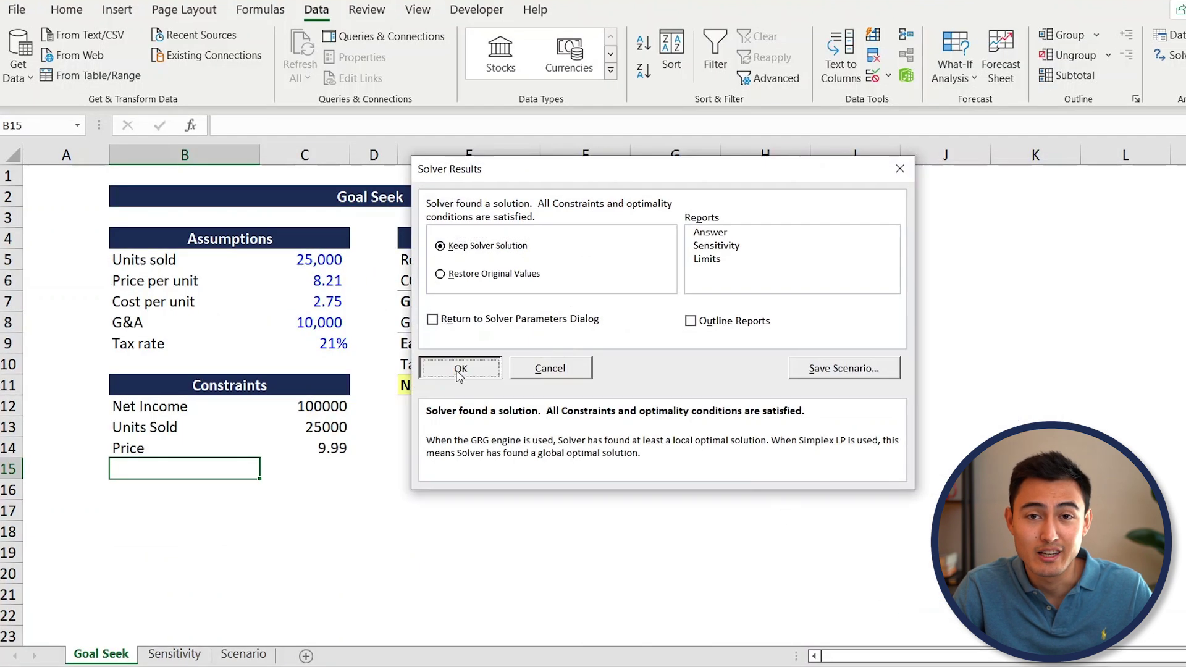
{"action": "left_click", "coordinate": [460, 368]}
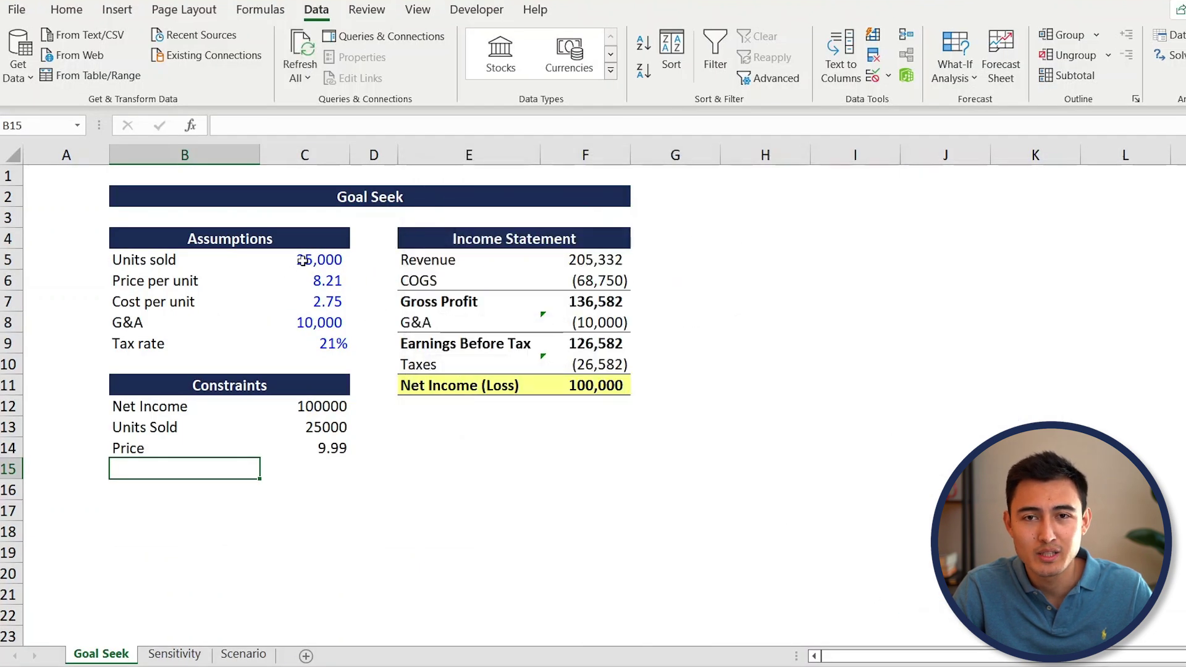
{"action": "left_click", "coordinate": [319, 258]}
{"action": "left_click", "coordinate": [590, 387]}
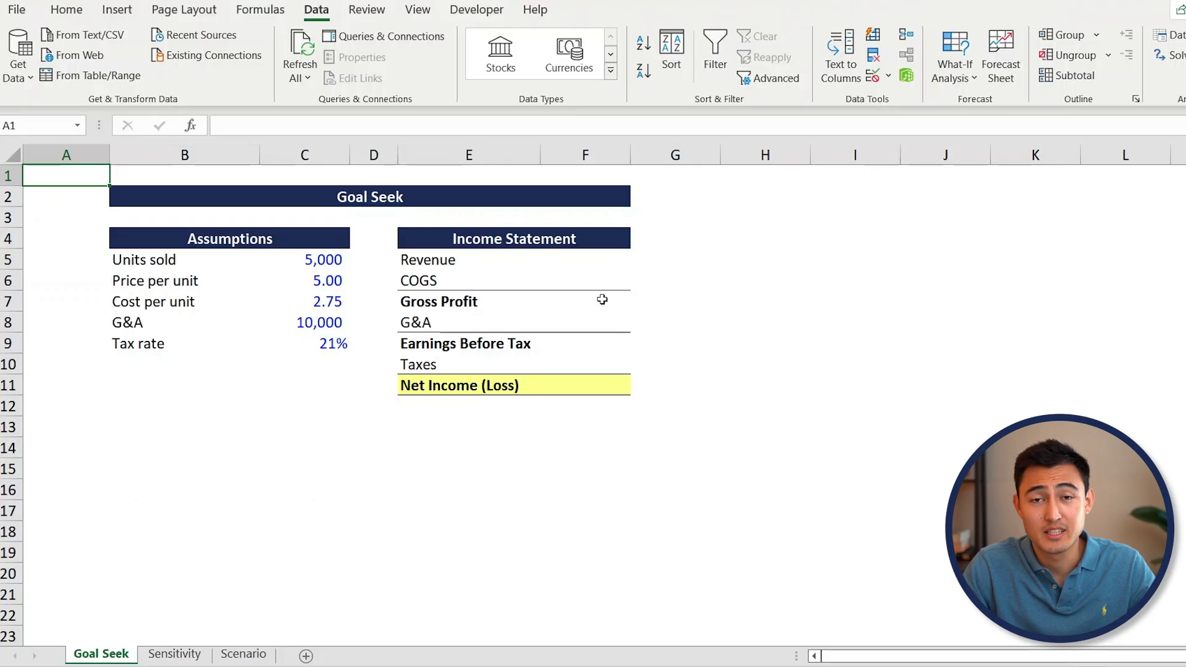
{"action": "key", "text": "Down"}
{"action": "key", "text": "Down"}
{"action": "key", "text": "Right"}
{"action": "key", "text": "Down"}
{"action": "key", "text": "Right"}
{"action": "key", "text": "Left"}
{"action": "key", "text": "Right"}
{"action": "key", "text": "Right"}
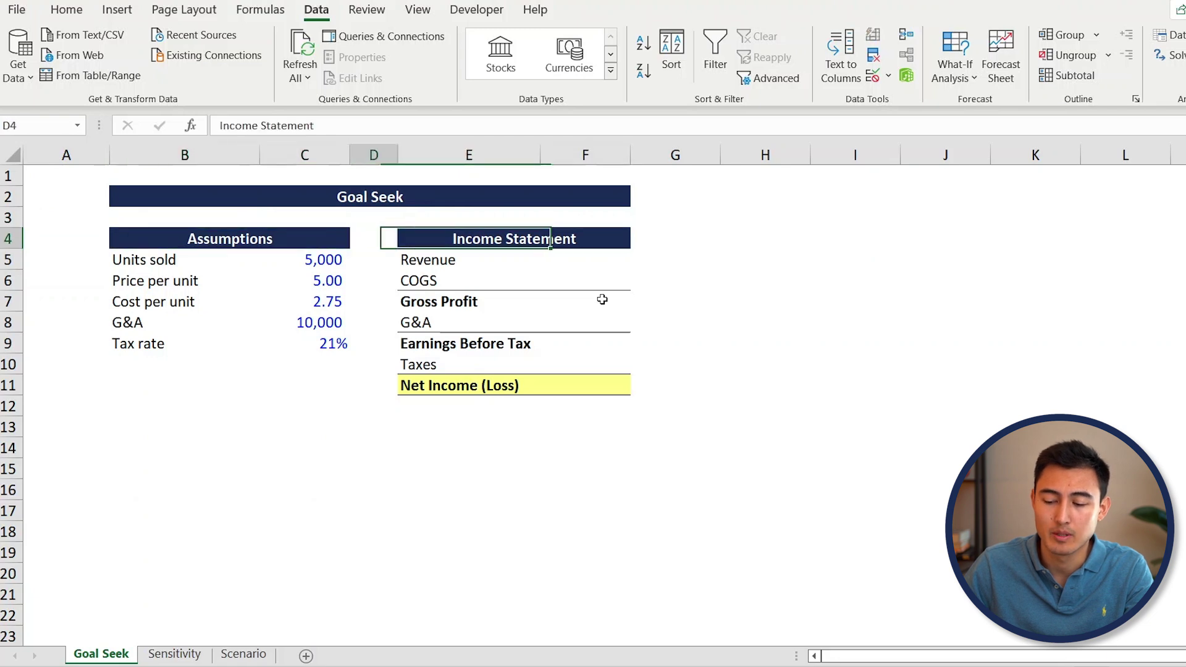
{"action": "key", "text": "Left"}
{"action": "key", "text": "Left"}
{"action": "key", "text": "Down"}
{"action": "key", "text": "Left"}
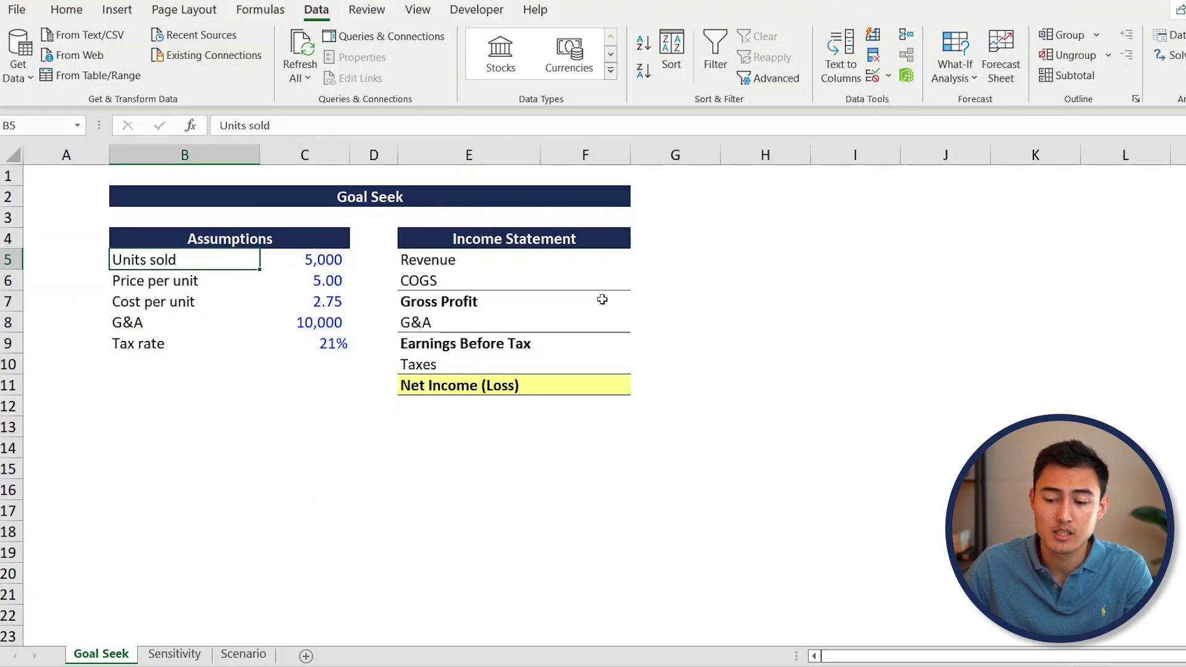
{"action": "key", "text": "shift+Right"}
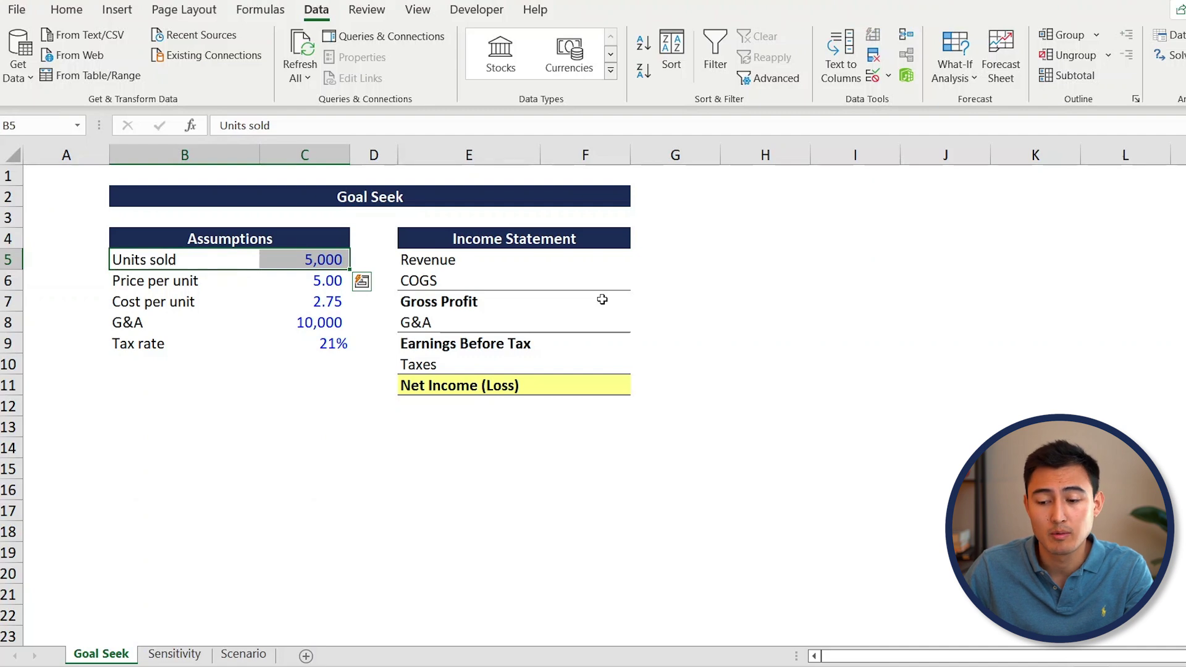
{"action": "key", "text": "Down"}
{"action": "key", "text": "shift+Right"}
{"action": "key", "text": "Down"}
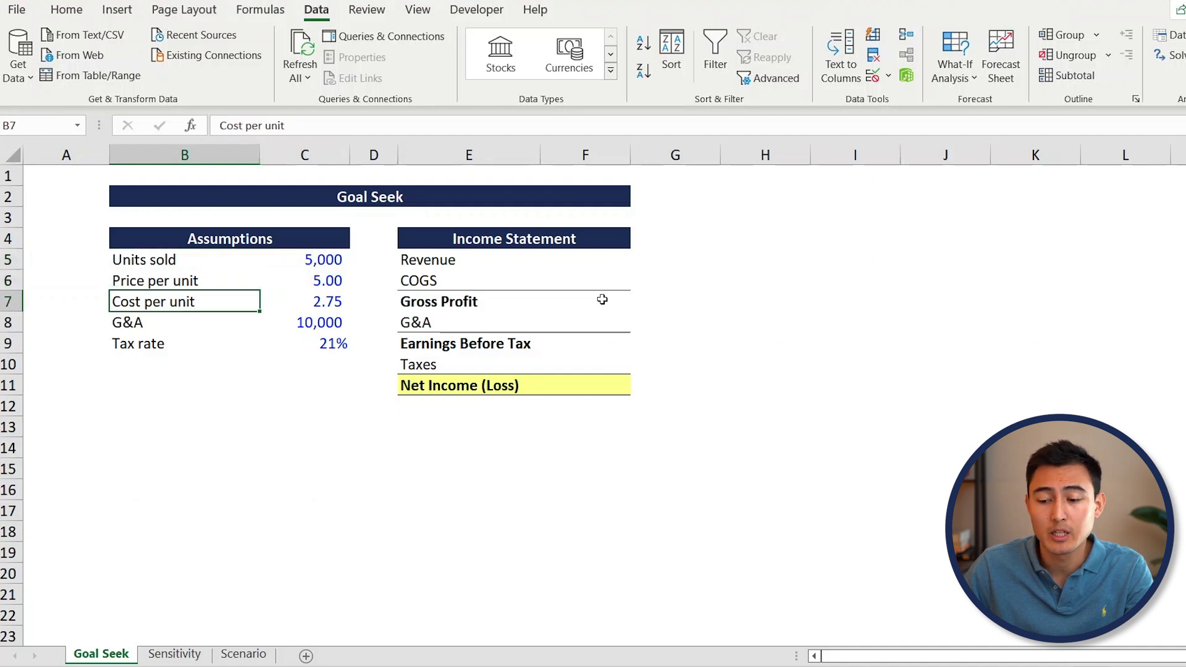
{"action": "key", "text": "shift+Right"}
{"action": "key", "text": "Down"}
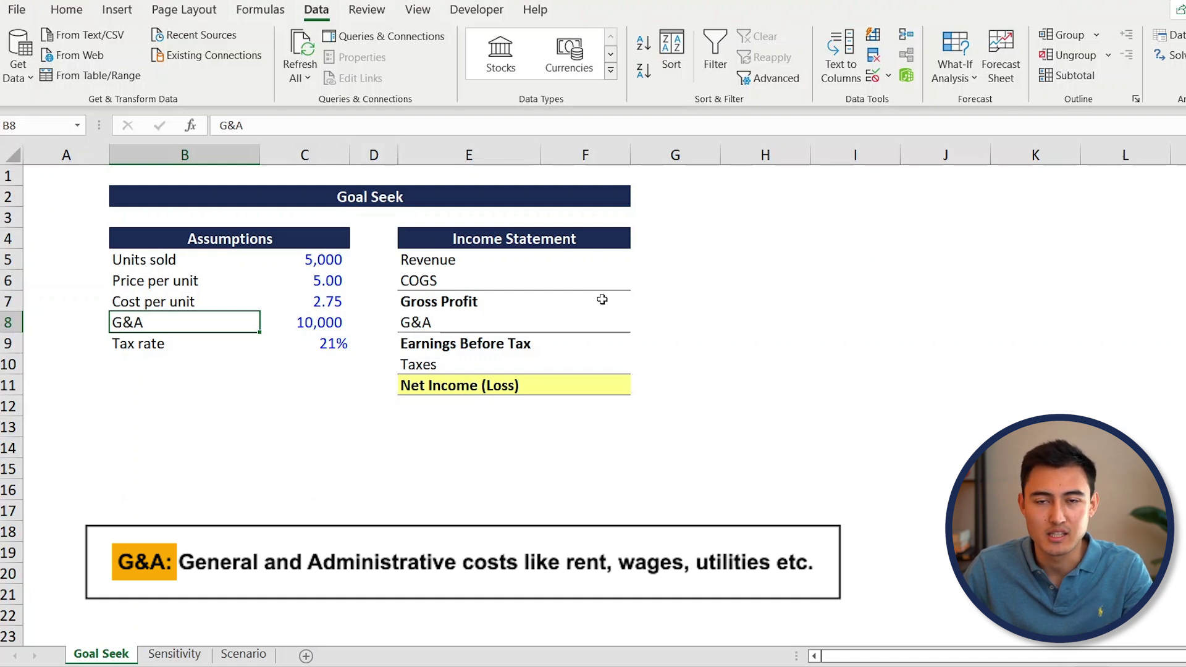
{"action": "key", "text": "Down"}
{"action": "key", "text": "Right"}
{"action": "key", "text": "Right"}
{"action": "key", "text": "Right"}
{"action": "key", "text": "Right"}
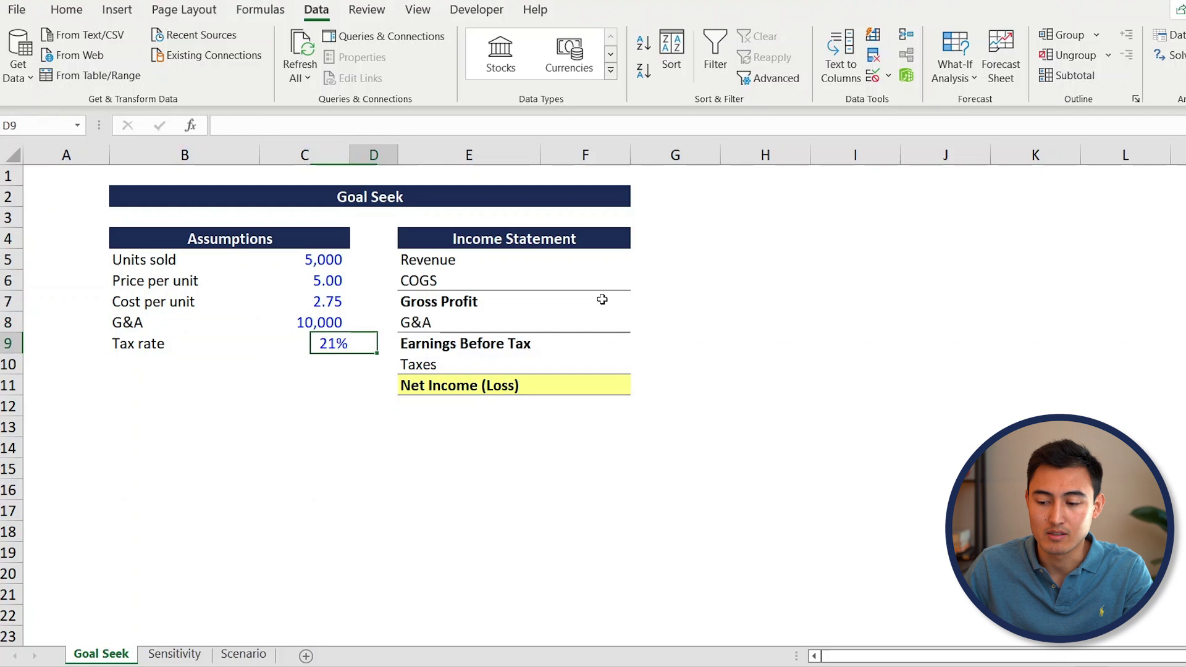
{"action": "key", "text": "Up"}
{"action": "key", "text": "Down"}
{"action": "key", "text": "Down"}
{"action": "key", "text": "Down"}
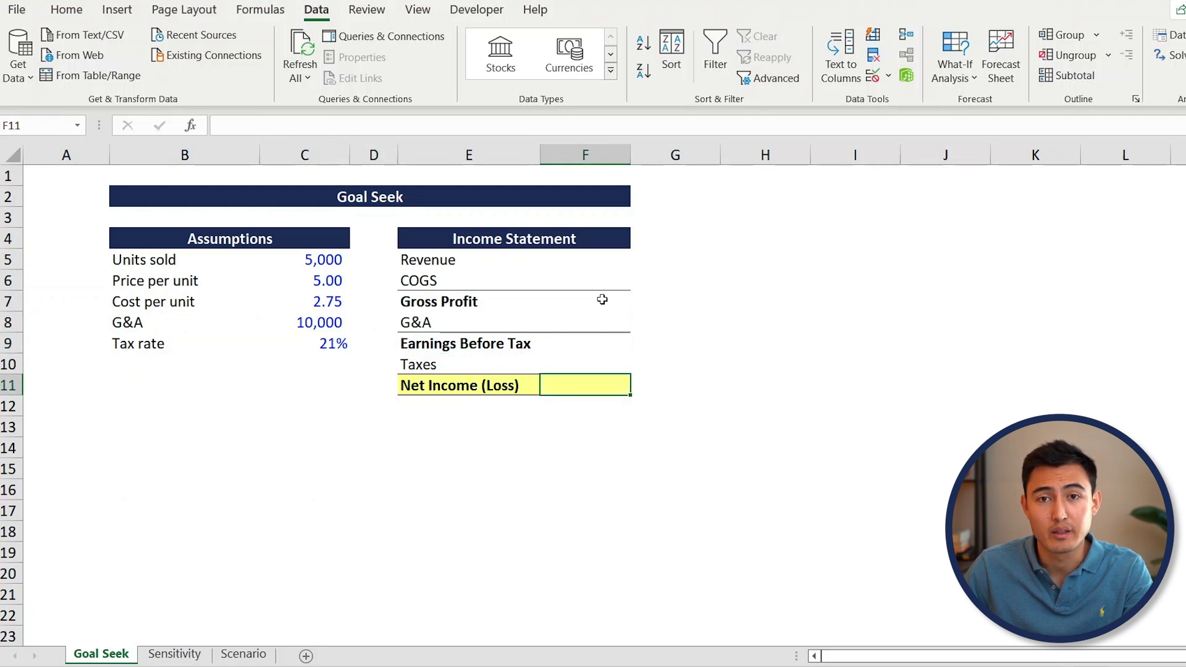
{"action": "key", "text": "Up"}
{"action": "key", "text": "Up"}
{"action": "key", "text": "Up"}
{"action": "key", "text": "Up"}
{"action": "key", "text": "Up"}
{"action": "key", "text": "Up"}
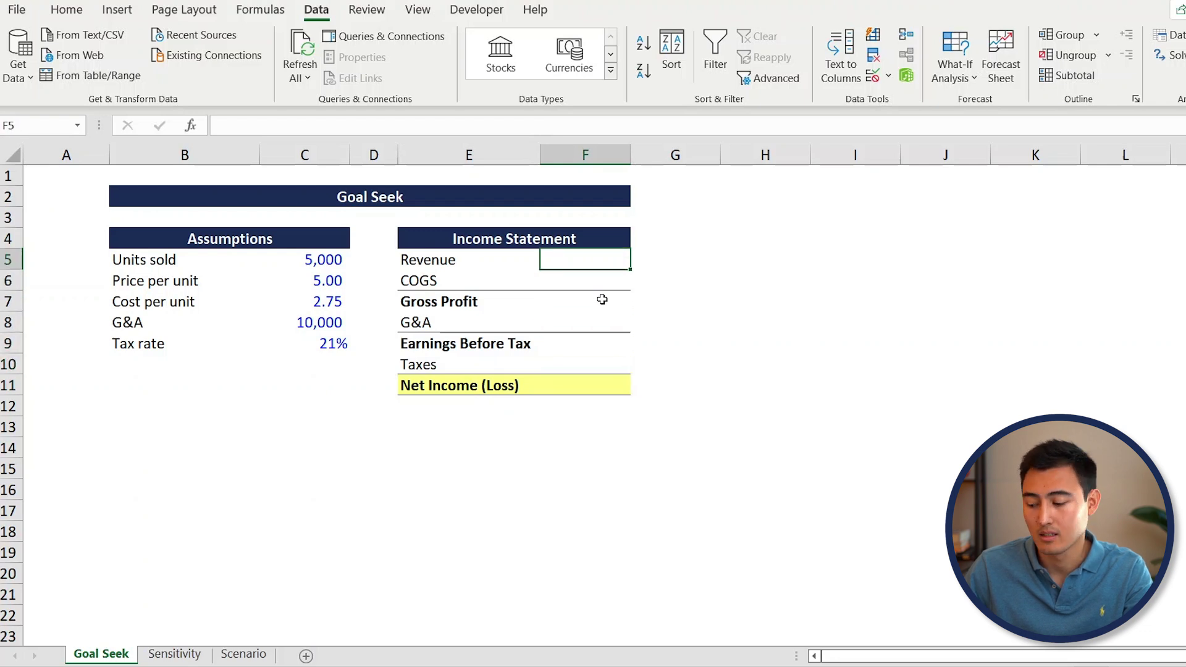
- Enter Revenue in F5 as =C5*C6, giving 25,000
{"action": "type", "text": "="}
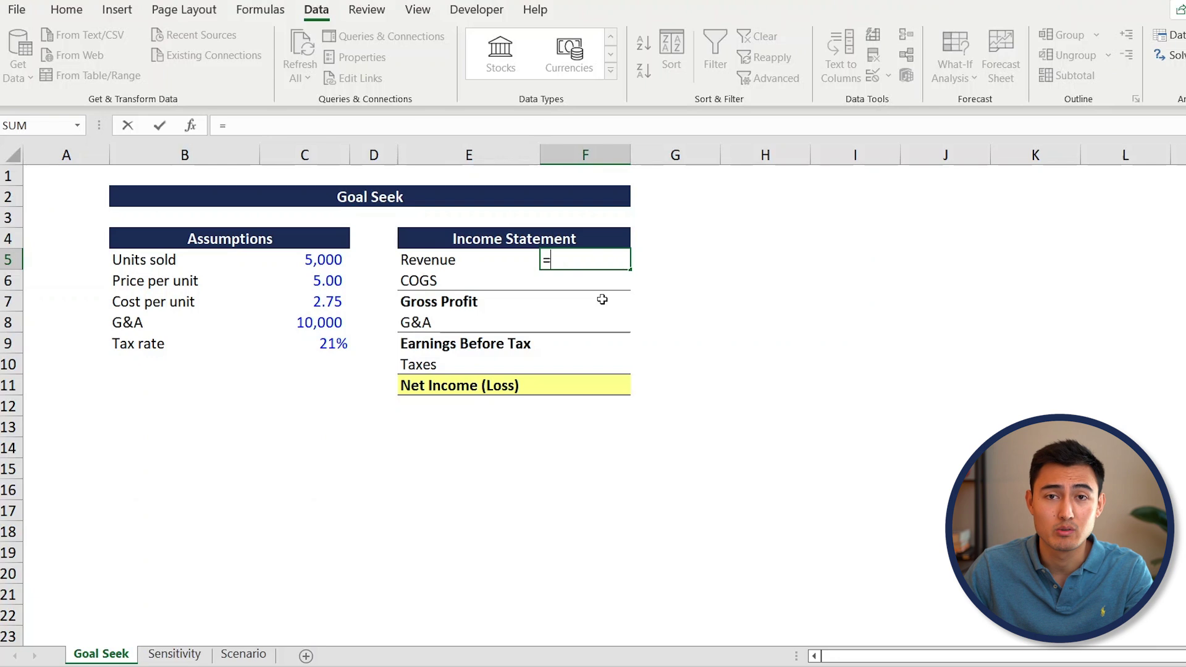
{"action": "key", "text": "Left"}
{"action": "key", "text": "Left"}
{"action": "key", "text": "Left"}
{"action": "type", "text": "*"}
{"action": "key", "text": "Left"}
{"action": "key", "text": "Left"}
{"action": "key", "text": "Left"}
{"action": "key", "text": "Down"}
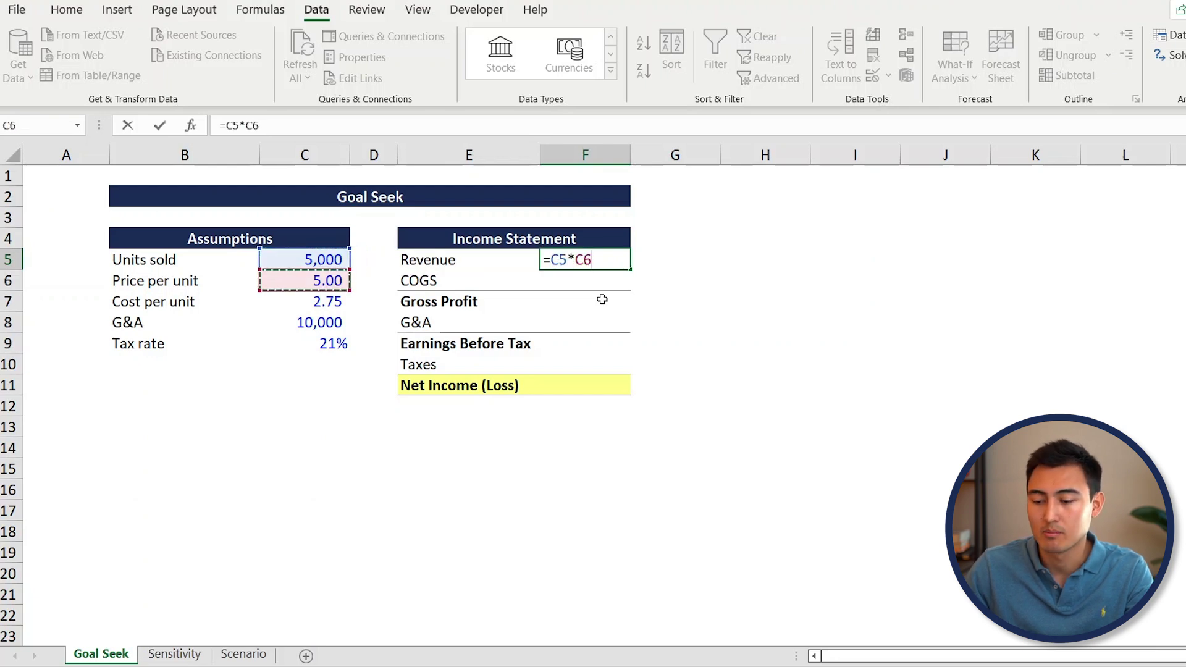
{"action": "key", "text": "Return"}
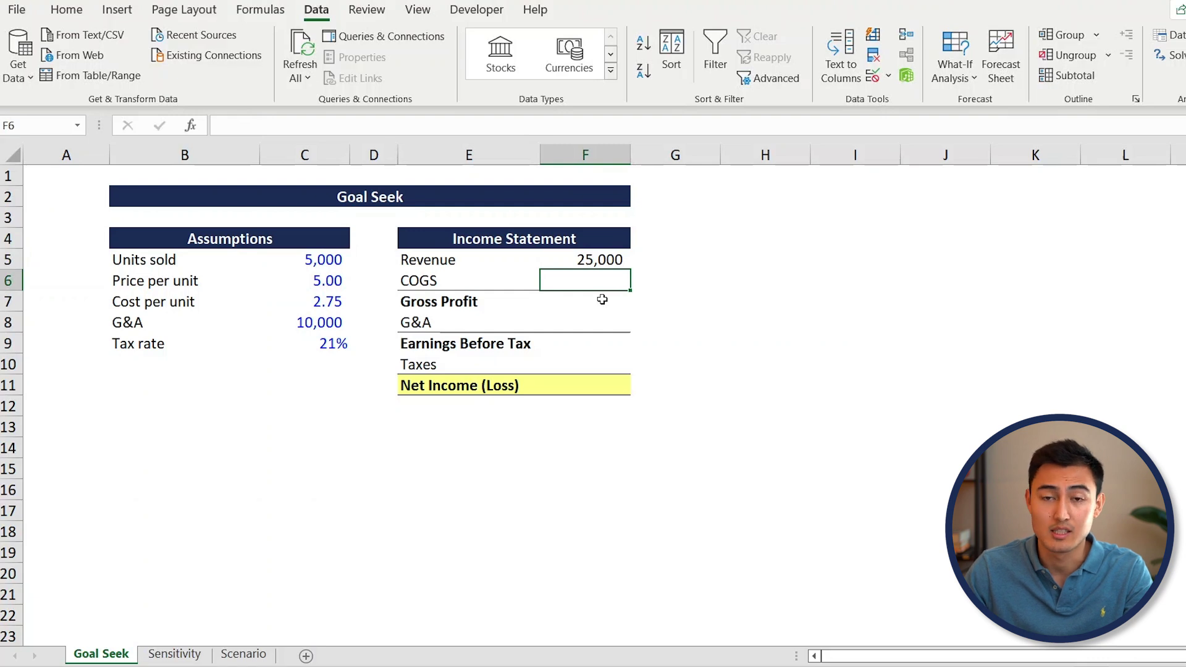
- Enter COGS as =C5*-C7 (13,750) and Gross Profit as =SUM(F5:F6) (11,250)
{"action": "type", "text": "="}
{"action": "key", "text": "Left"}
{"action": "key", "text": "Left"}
{"action": "key", "text": "Left"}
{"action": "key", "text": "Up"}
{"action": "type", "text": "*"}
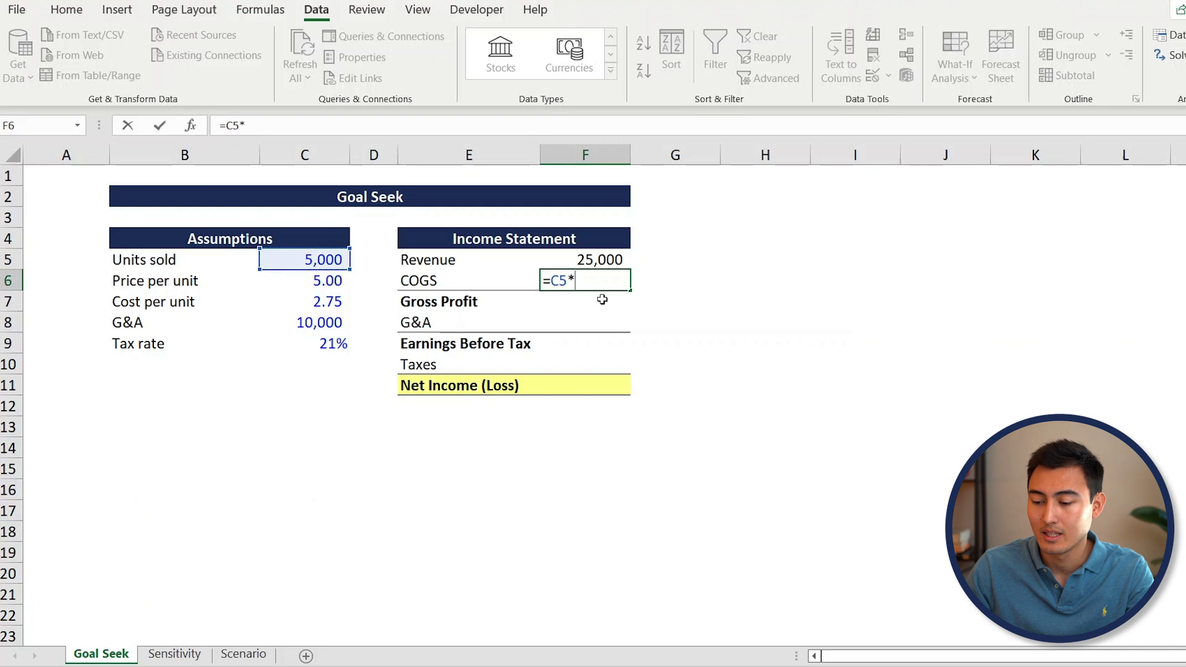
{"action": "type", "text": "-"}
{"action": "key", "text": "Left"}
{"action": "key", "text": "Left"}
{"action": "key", "text": "Left"}
{"action": "key", "text": "Down"}
{"action": "key", "text": "Return"}
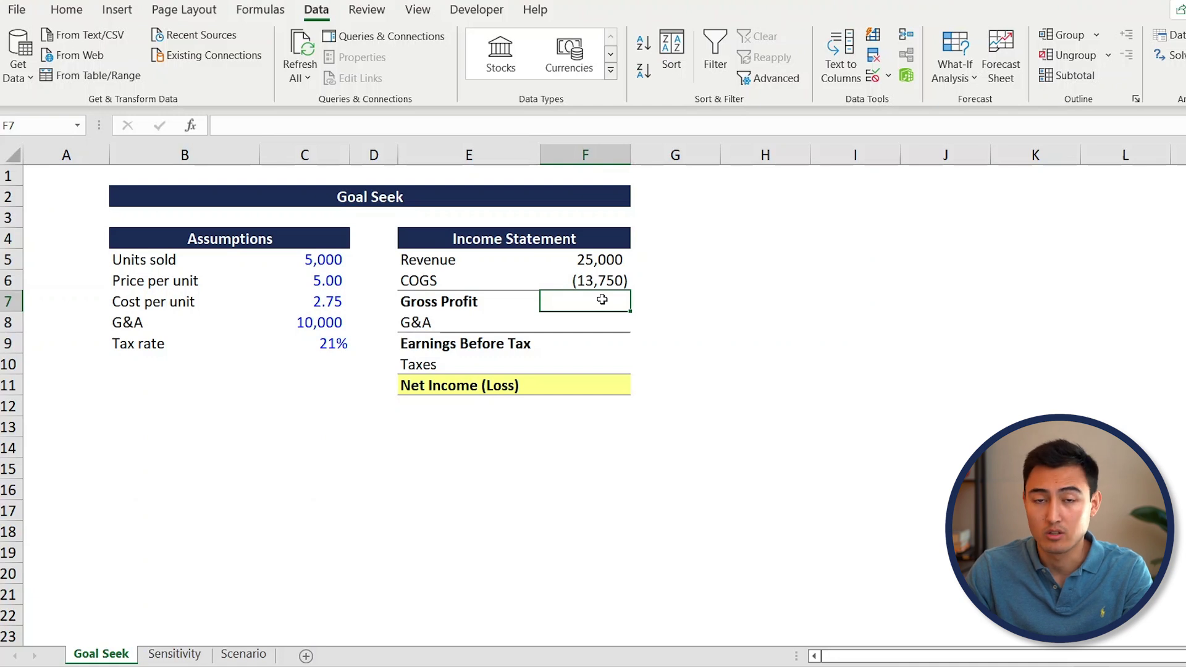
{"action": "key", "text": "alt+equal"}
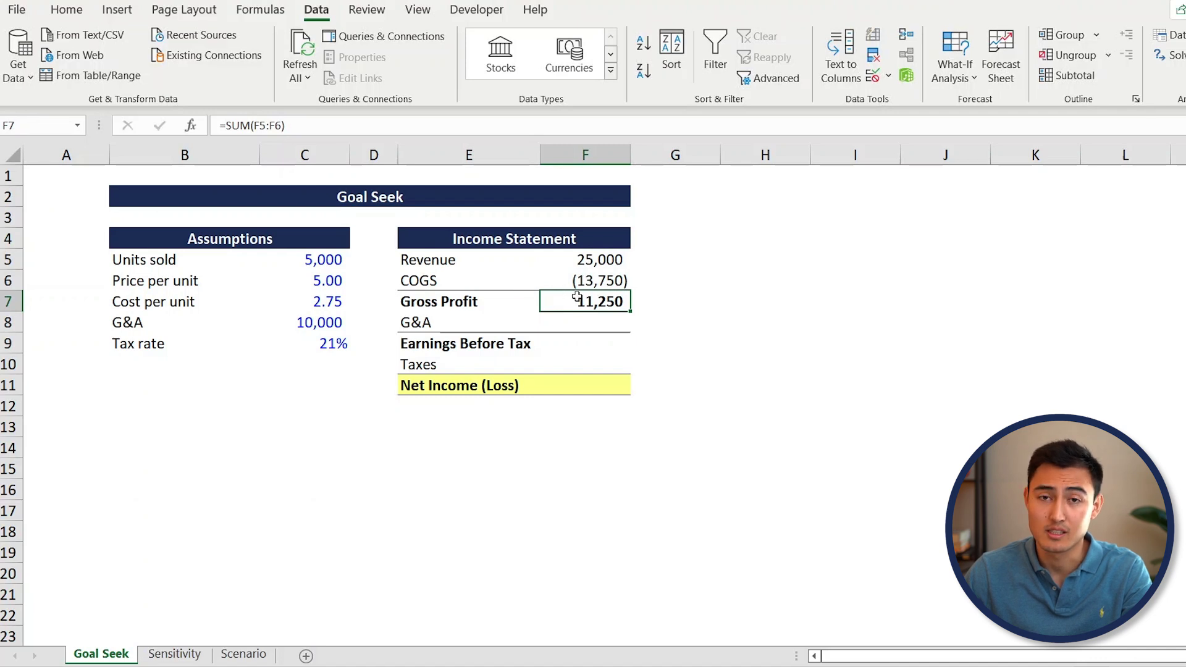
{"action": "left_click", "coordinate": [593, 282]}
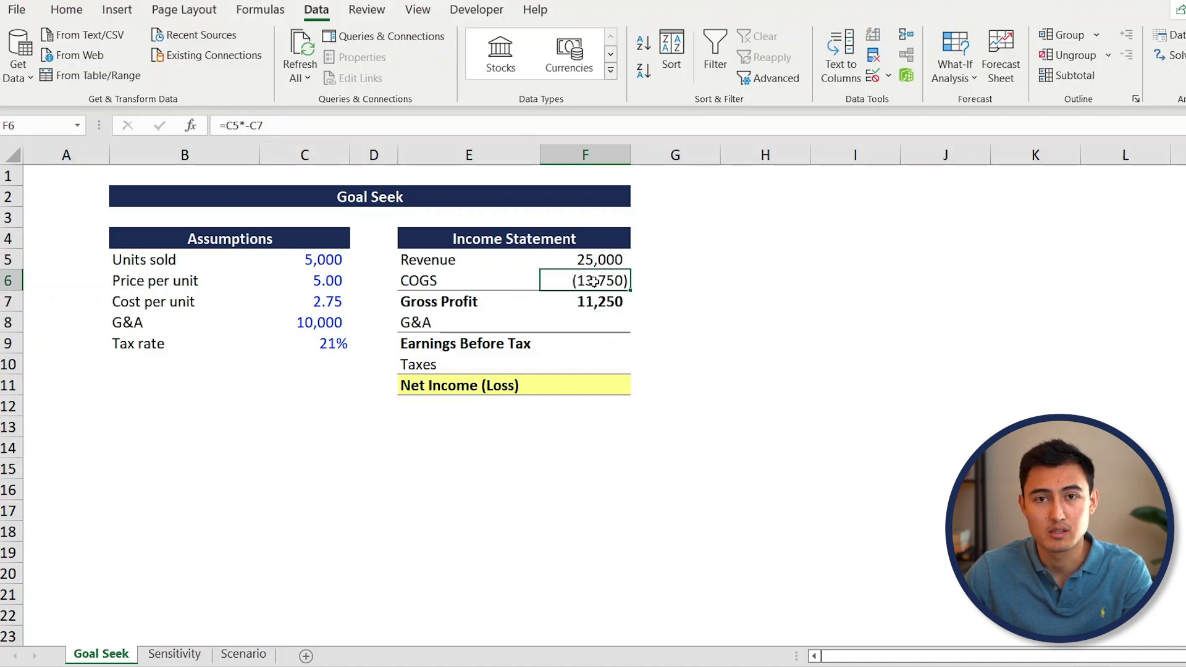
- Enter G&A in F8 as =-C8, showing (10,000)
{"action": "left_click", "coordinate": [542, 316]}
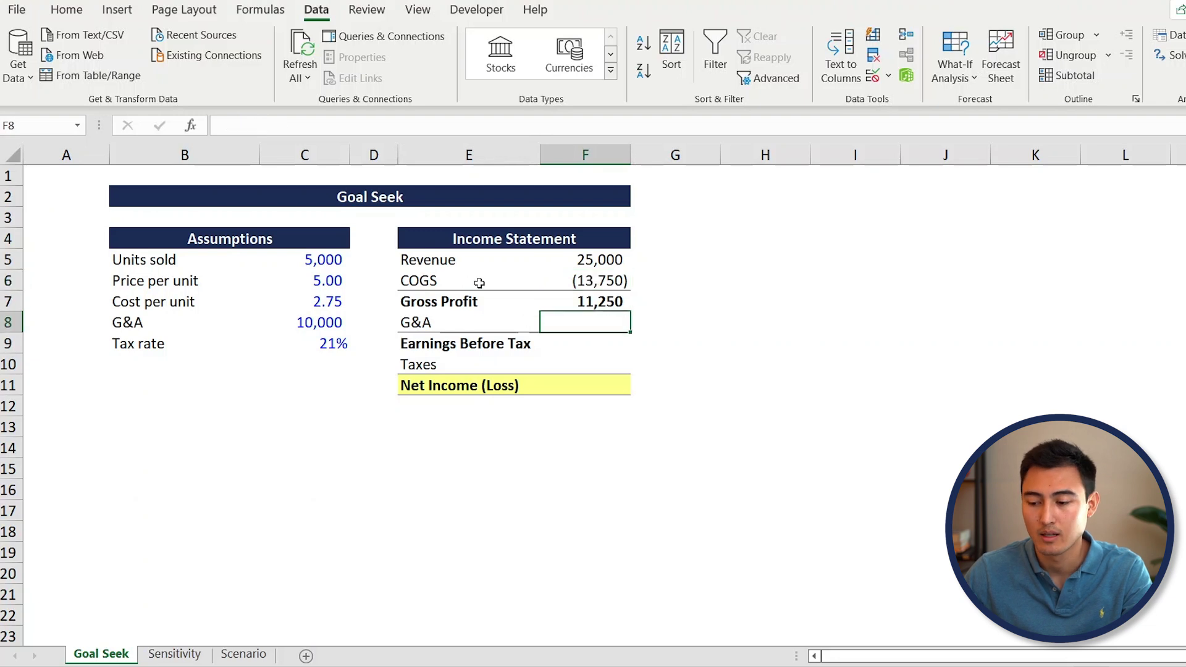
{"action": "type", "text": "=-"}
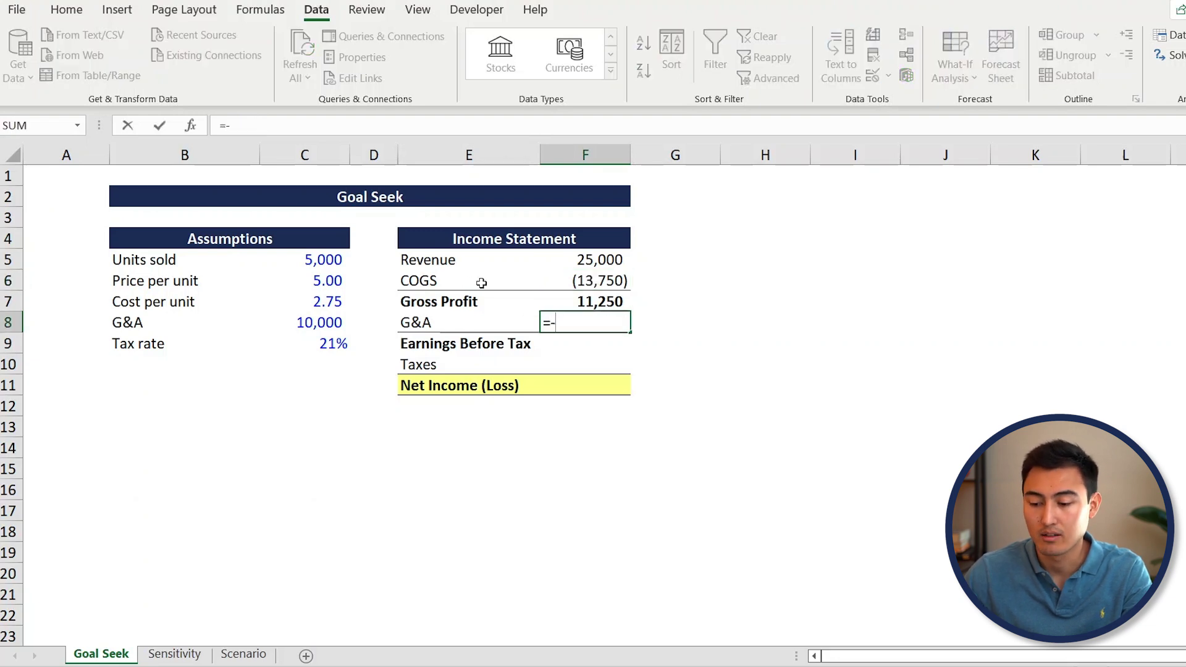
{"action": "key", "text": "Left"}
{"action": "key", "text": "Left"}
{"action": "key", "text": "Left"}
{"action": "key", "text": "Return"}
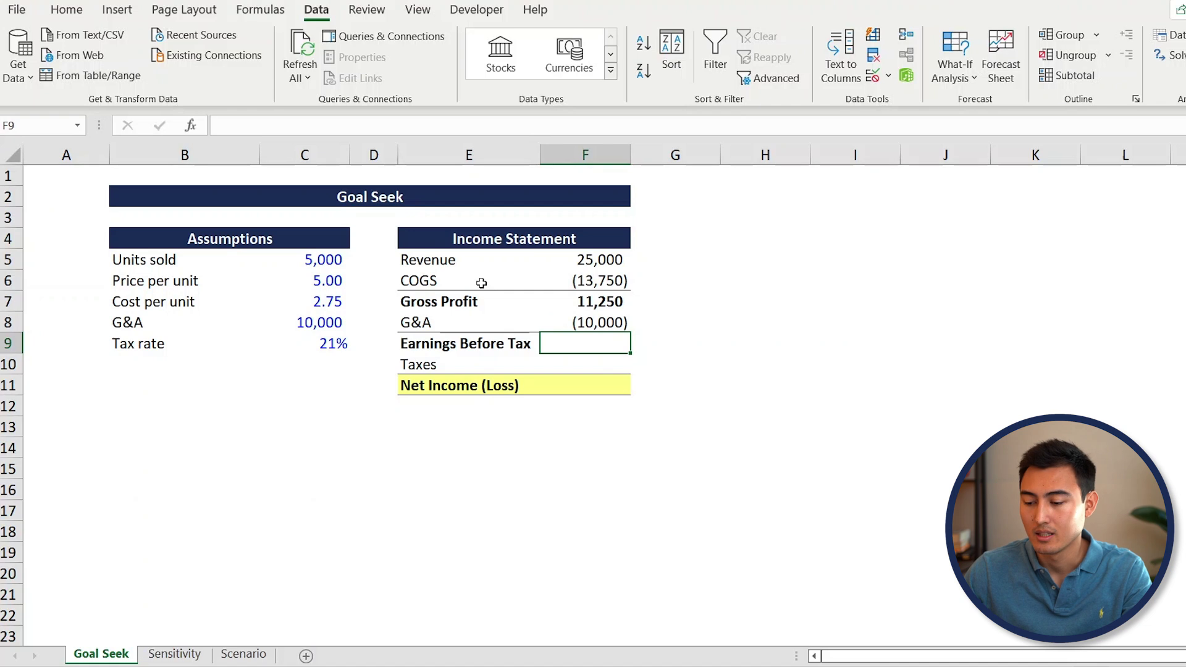
- Set Earnings Before Tax to =SUM(F7:F8) (1,250) and begin =IF( in the Taxes cell F10
{"action": "type", "text": "=sum("}
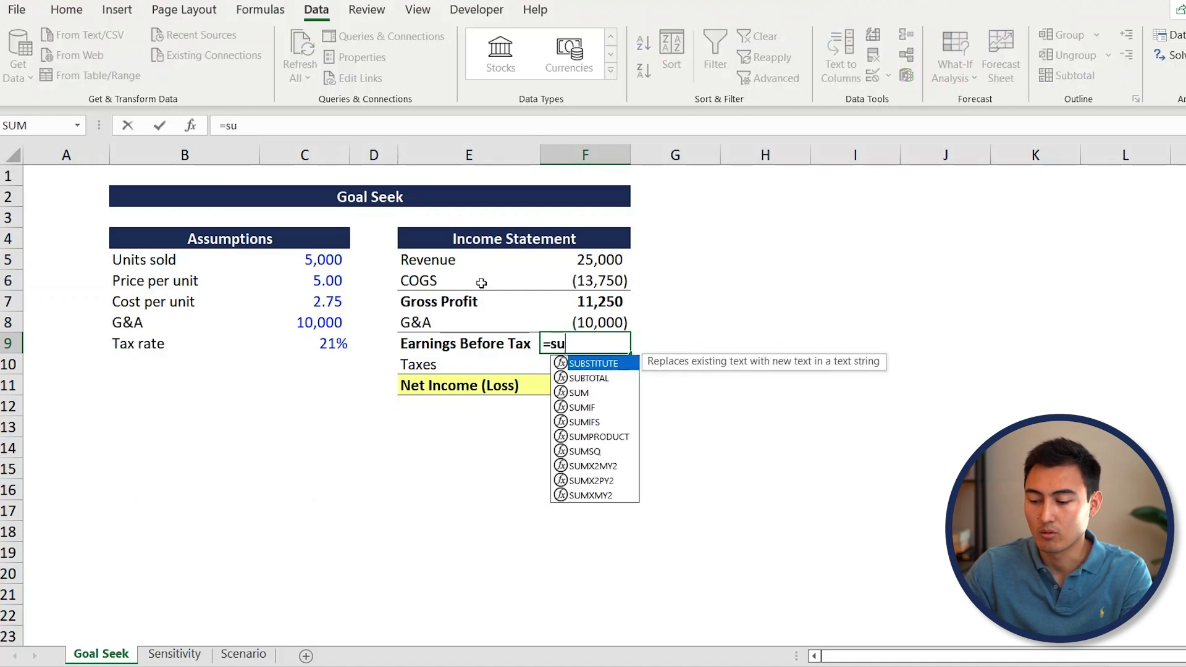
{"action": "key", "text": "Up"}
{"action": "key", "text": "shift+Up"}
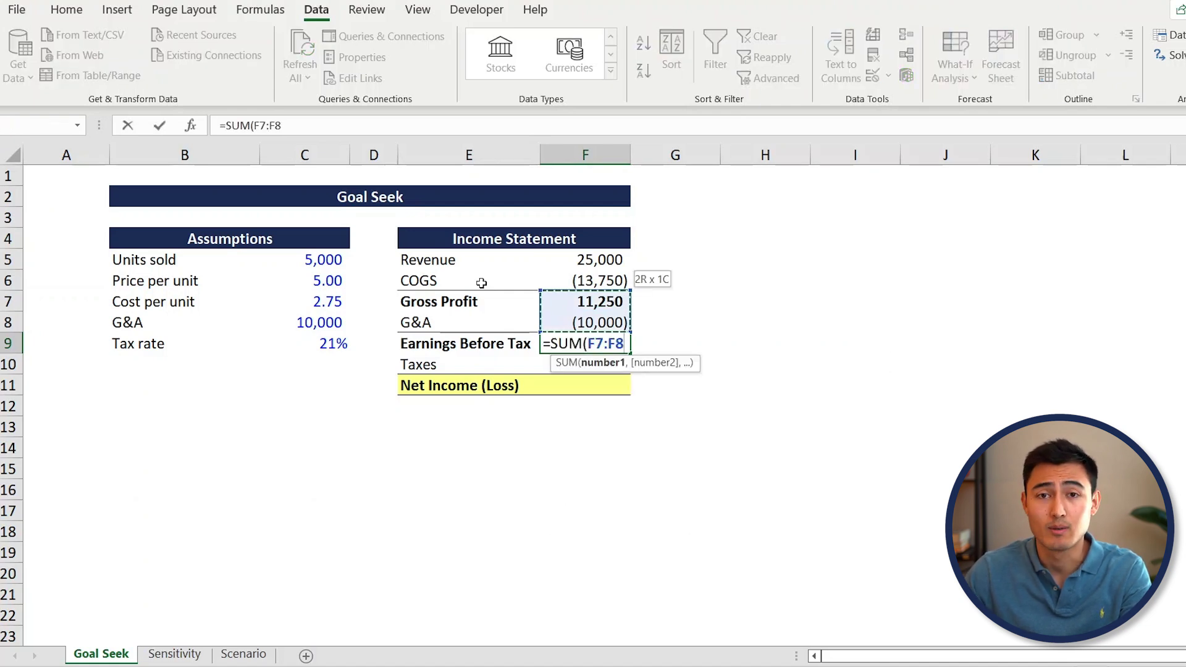
{"action": "key", "text": "Return"}
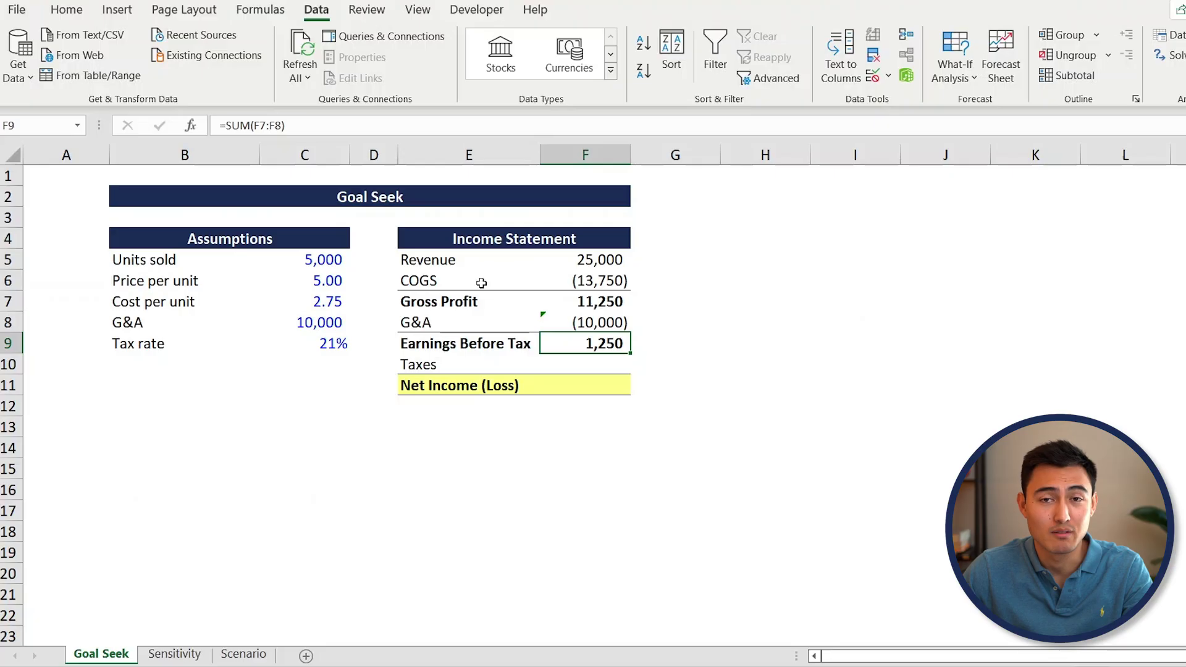
{"action": "key", "text": "Down"}
{"action": "key", "text": "Down"}
{"action": "key", "text": "Up"}
{"action": "type", "text": "=IF("}
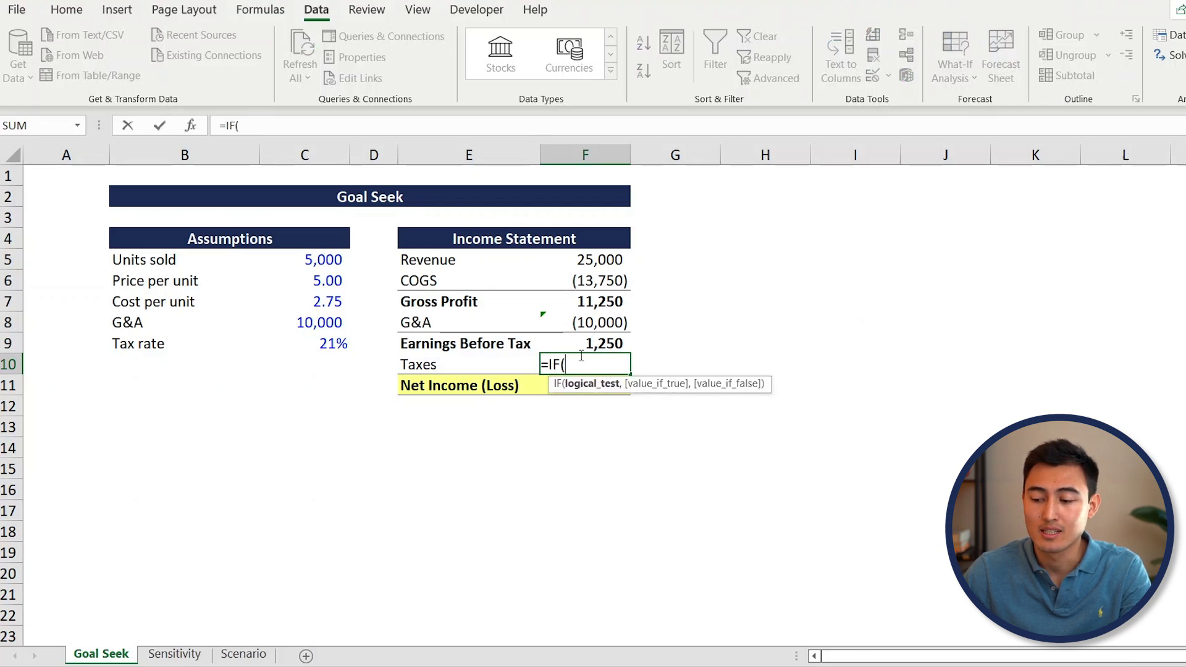
- Complete the Taxes formula =IF(F9<0,"0",F9*-C9) in F10, yielding (263)
{"action": "key", "text": "Up"}
{"action": "type", "text": "<"}
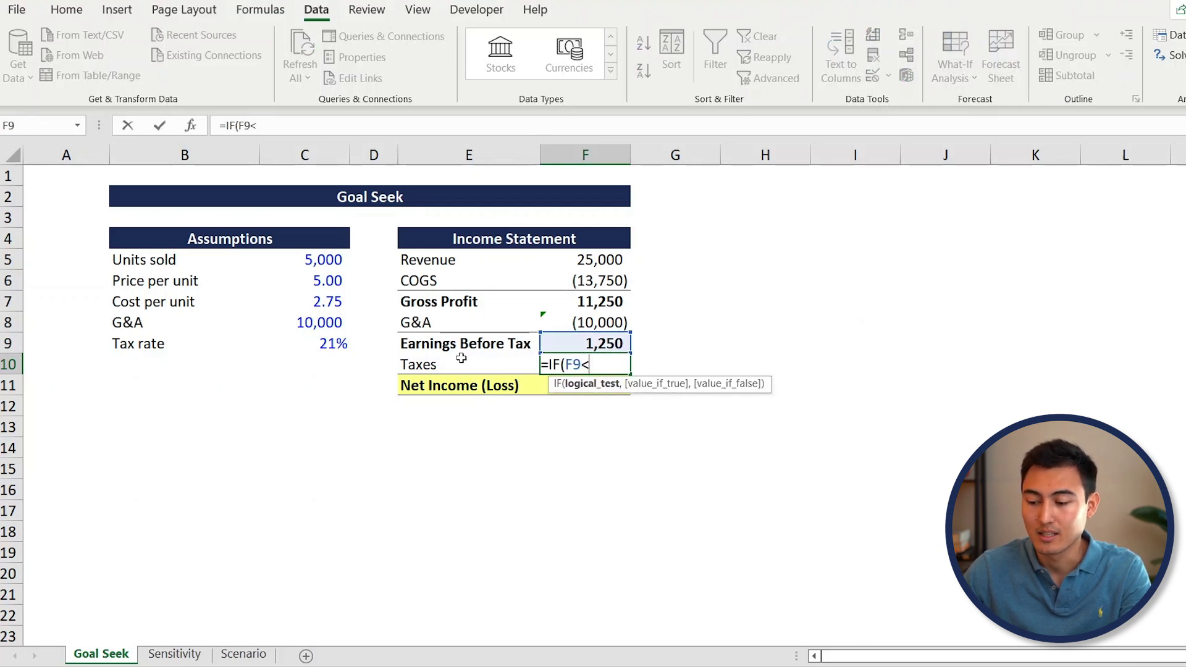
{"action": "type", "text": "0,"}
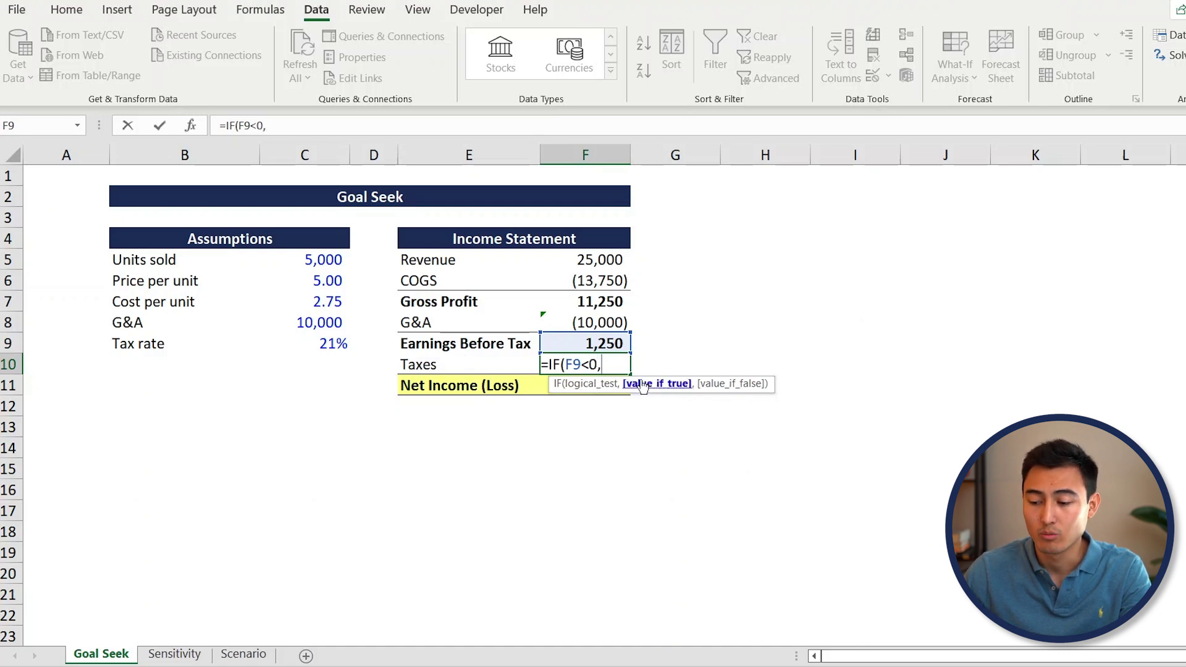
{"action": "type", "text": "\"0"}
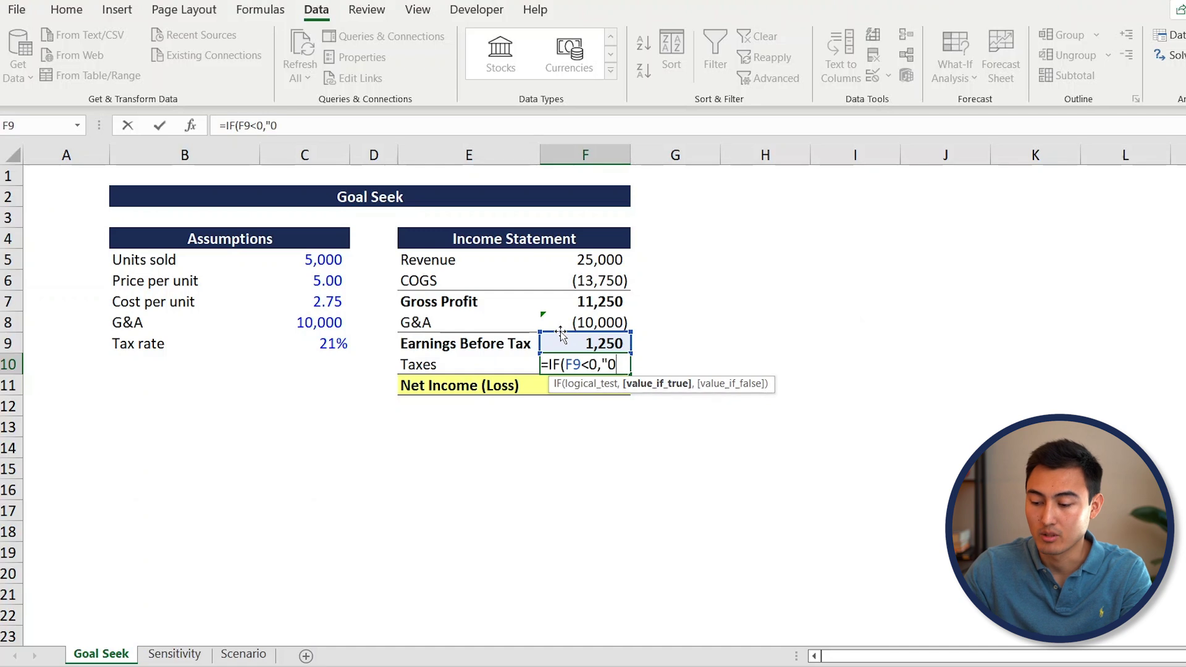
{"action": "type", "text": "\","}
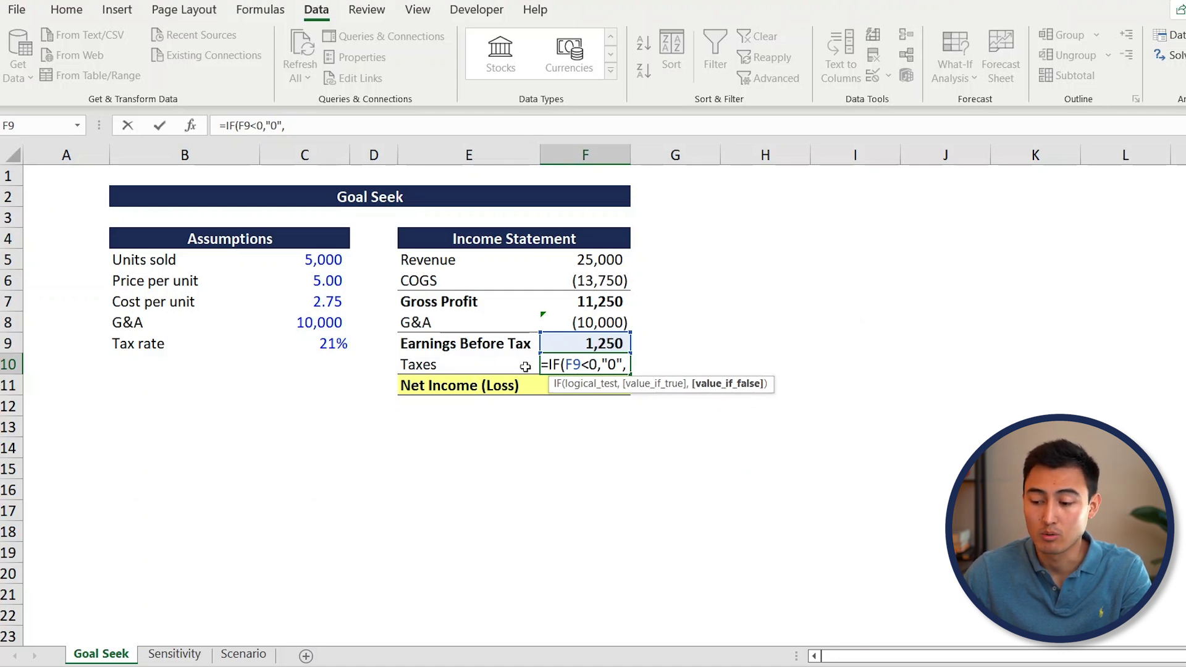
{"action": "key", "text": "Up"}
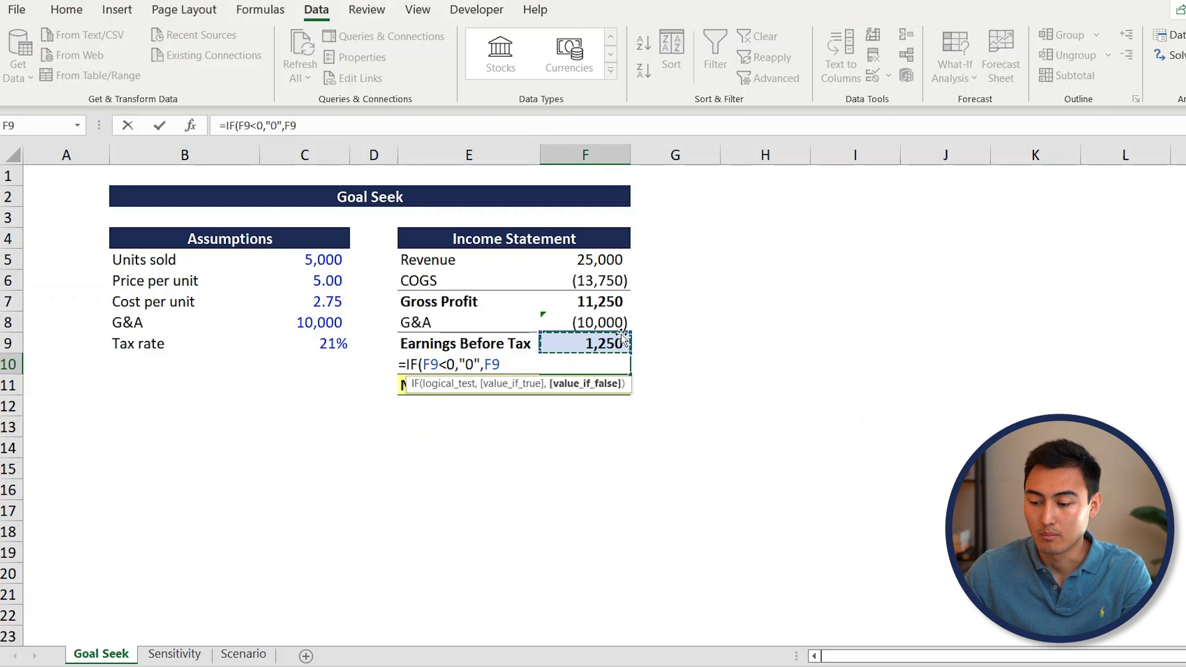
{"action": "type", "text": "*"}
{"action": "key", "text": "Left"}
{"action": "key", "text": "Left"}
{"action": "key", "text": "Left"}
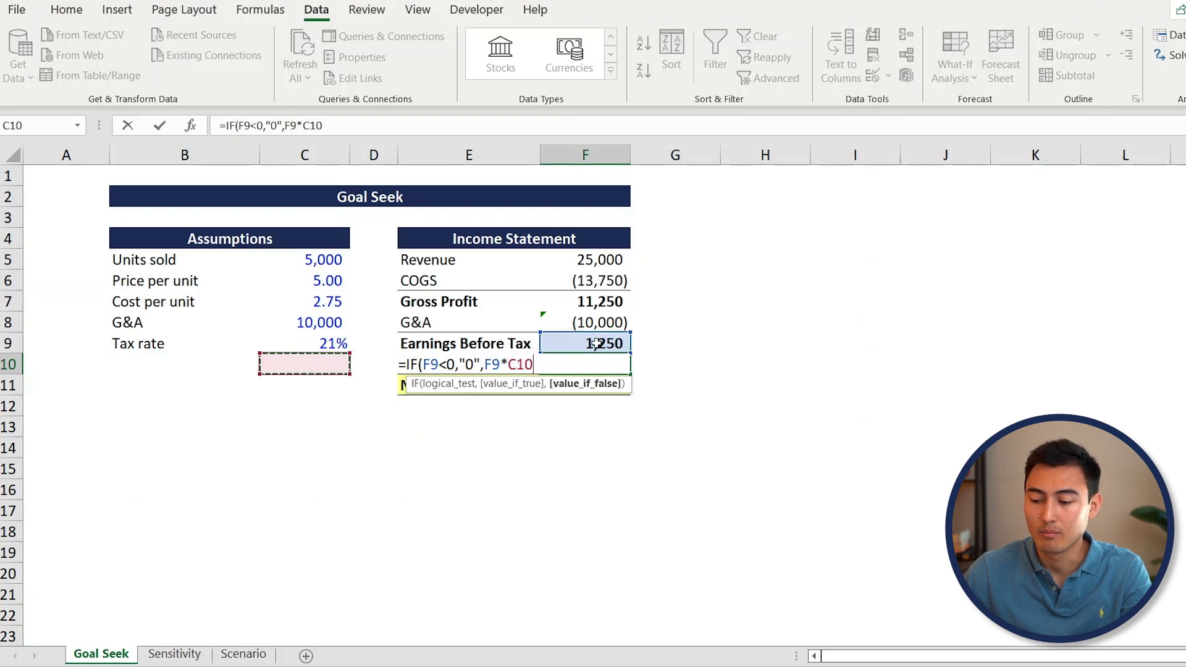
{"action": "key", "text": "Up"}
{"action": "key", "text": "BackSpace"}
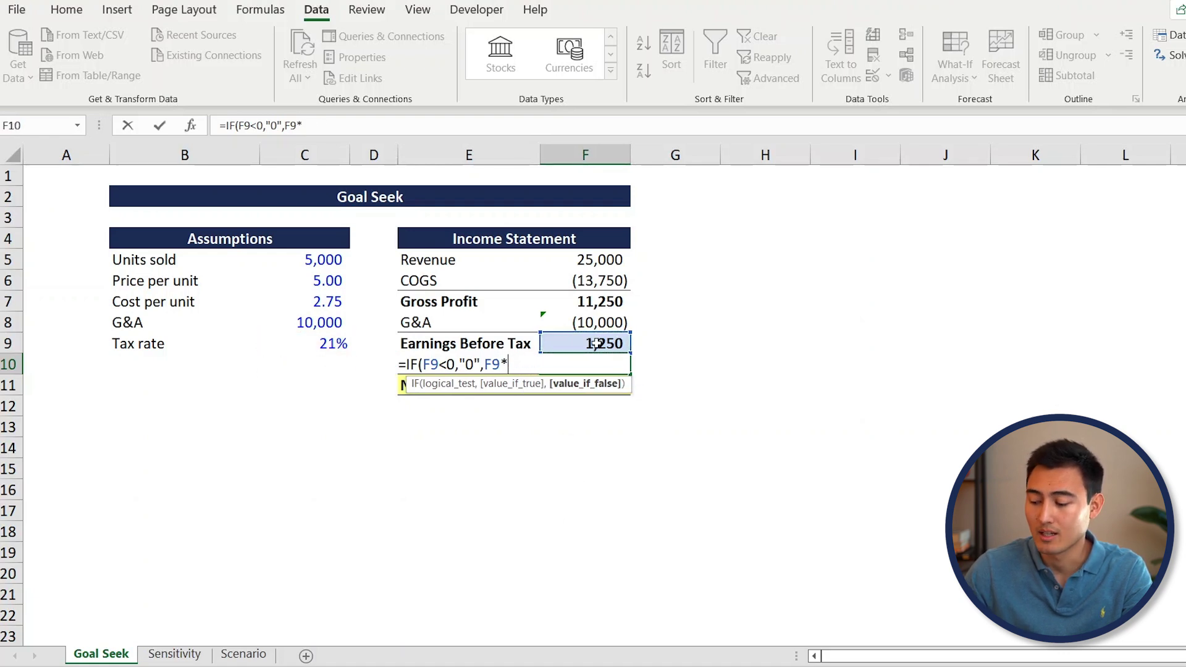
{"action": "type", "text": "-"}
{"action": "key", "text": "Left"}
{"action": "key", "text": "Left"}
{"action": "key", "text": "Left"}
{"action": "key", "text": "Up"}
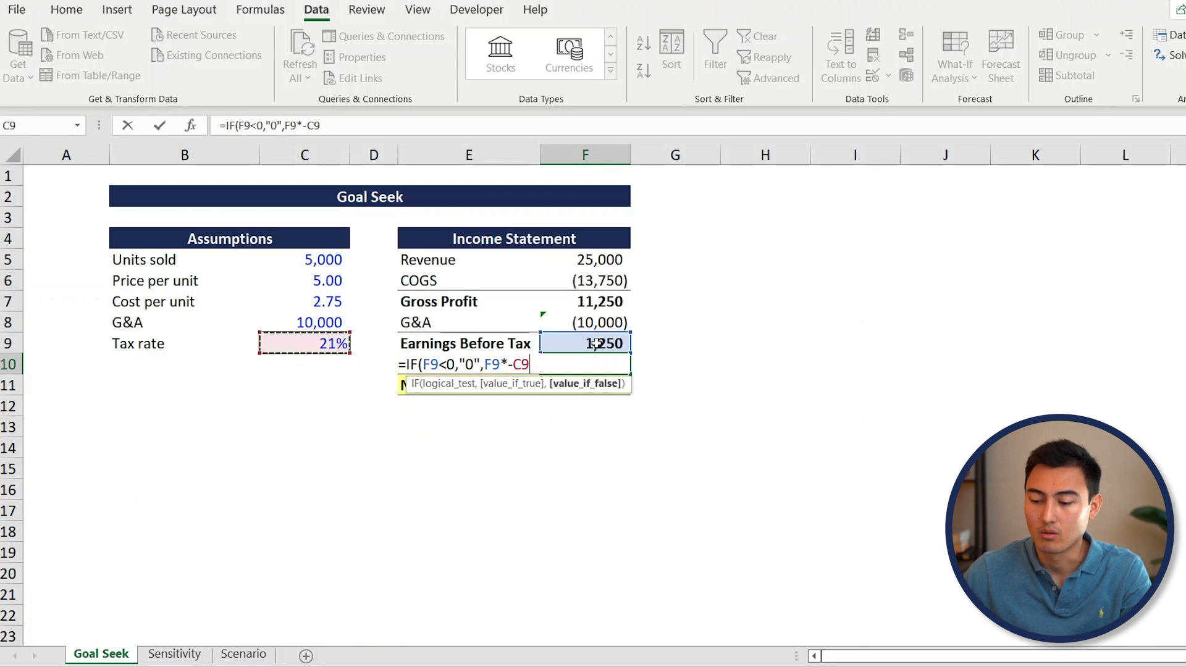
{"action": "key", "text": "Return"}
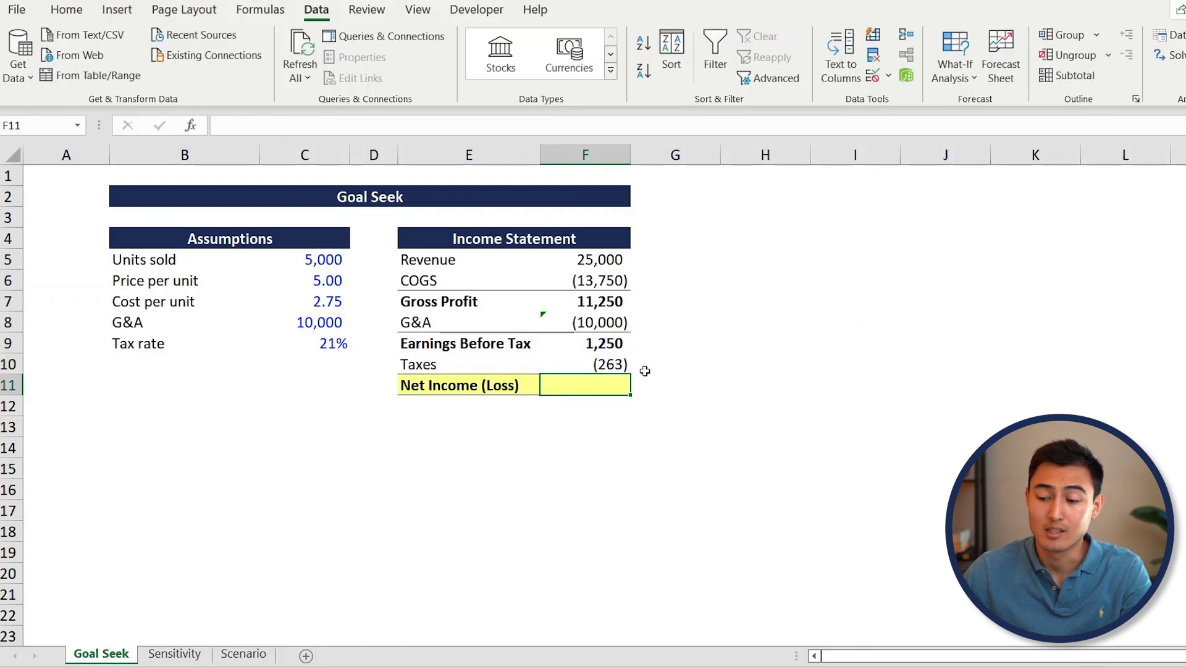
- Enter =SUM(F9:F10) in F11 so Net Income (Loss) shows 988
{"action": "key", "text": "Right"}
{"action": "key", "text": "Left"}
{"action": "key", "text": "Up"}
{"action": "key", "text": "Up"}
{"action": "key", "text": "Down"}
{"action": "key", "text": "Down"}
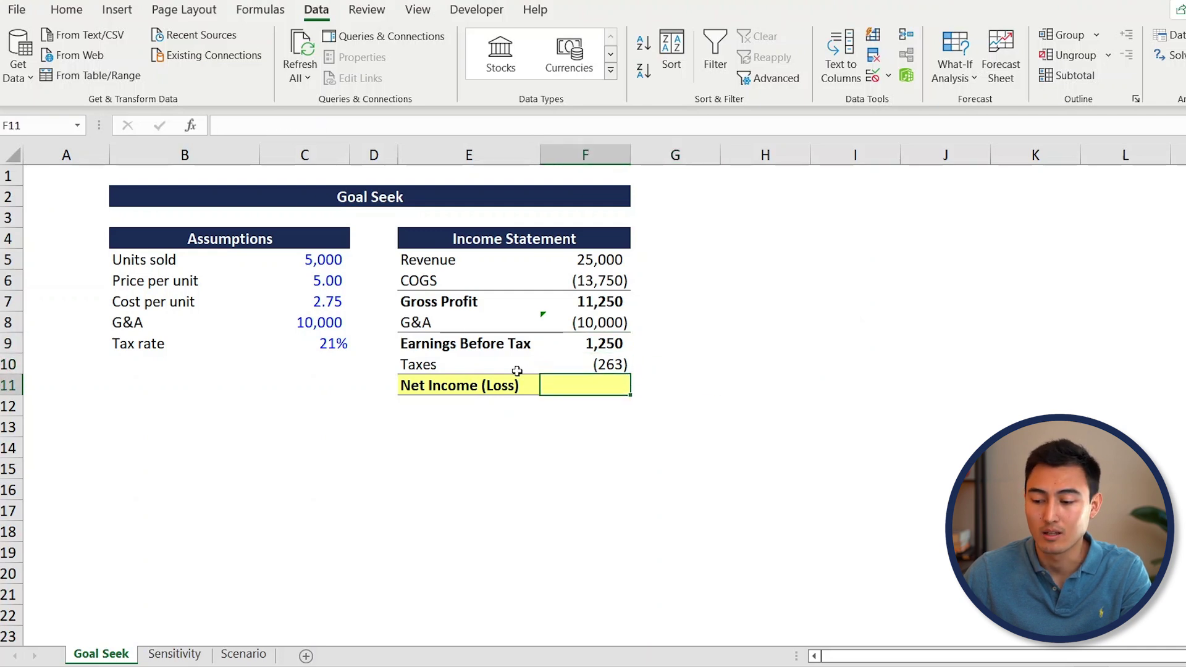
{"action": "type", "text": "=sum"}
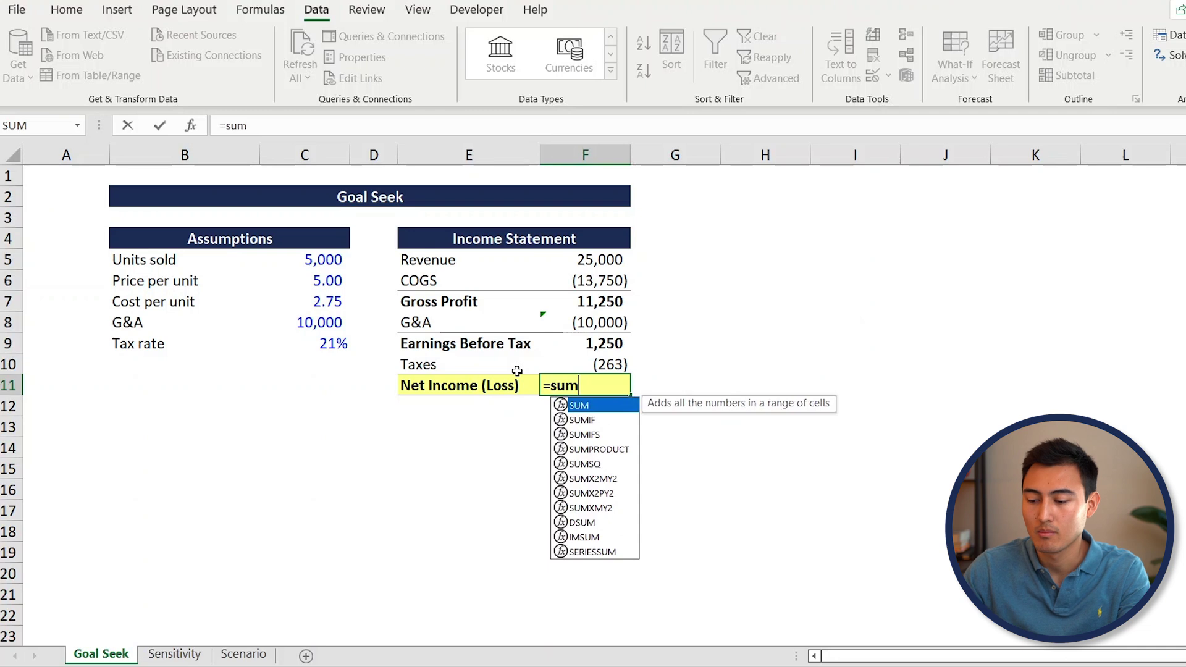
{"action": "key", "text": "Tab"}
{"action": "key", "text": "Up"}
{"action": "key", "text": "shift+Up"}
{"action": "key", "text": "Return"}
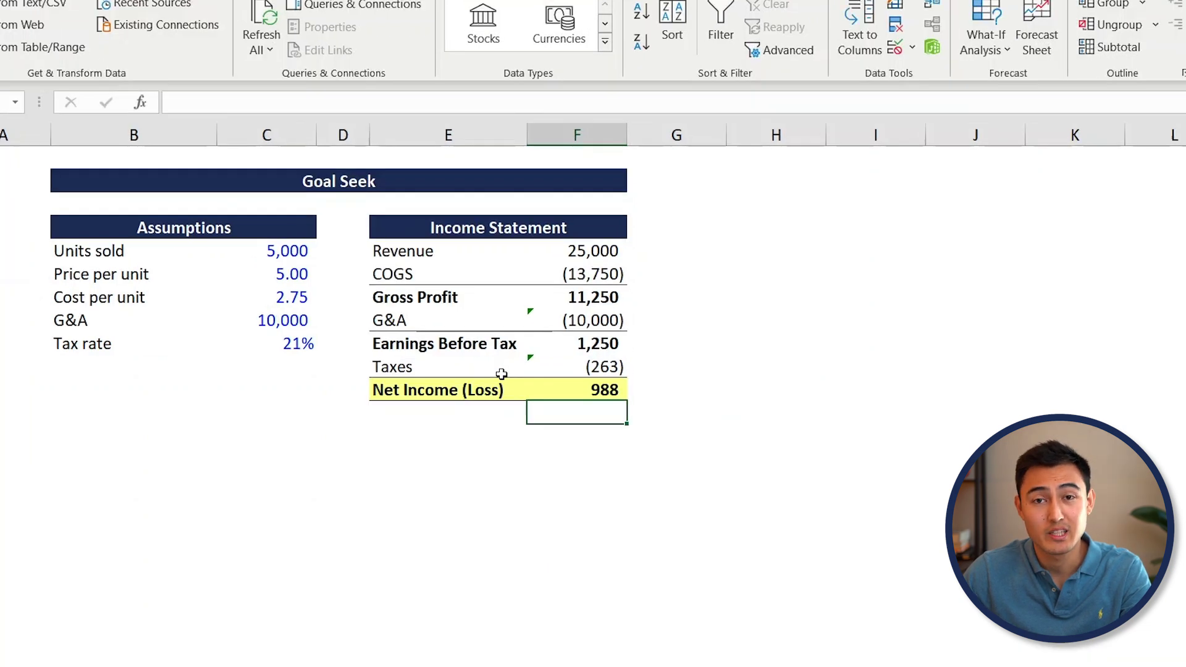
{"action": "key", "text": "Up"}
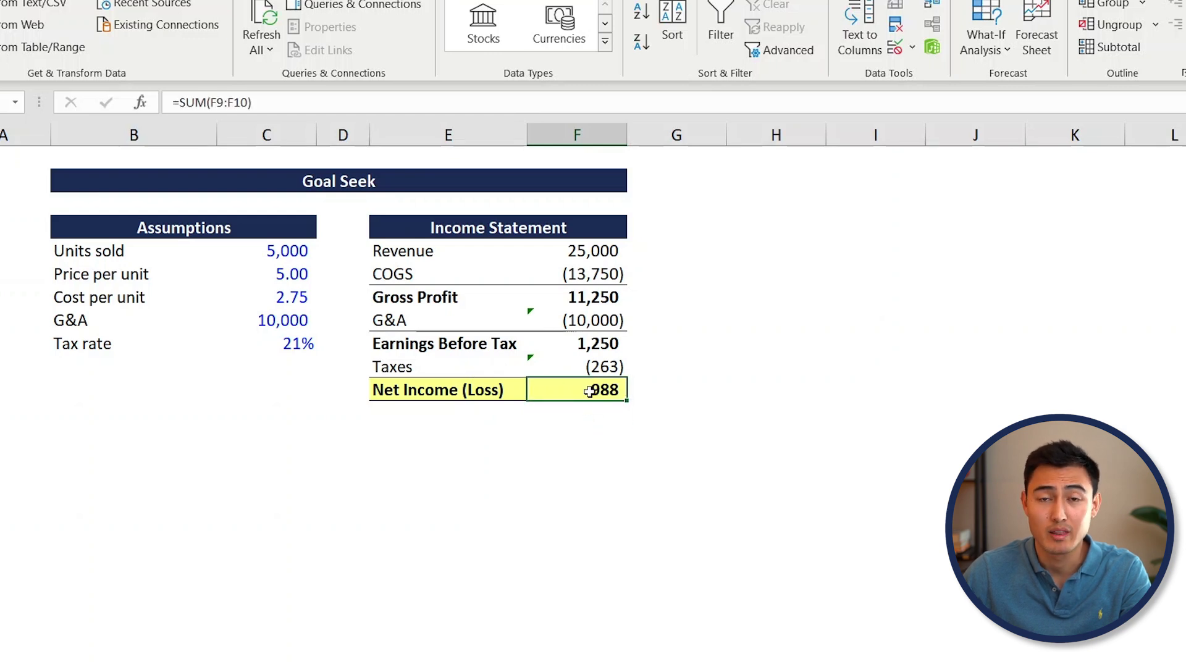
- Enter Units sold as 10,000, then change it to 50,000, lifting Net Income (Loss) to 80,975
{"action": "left_click", "coordinate": [281, 253]}
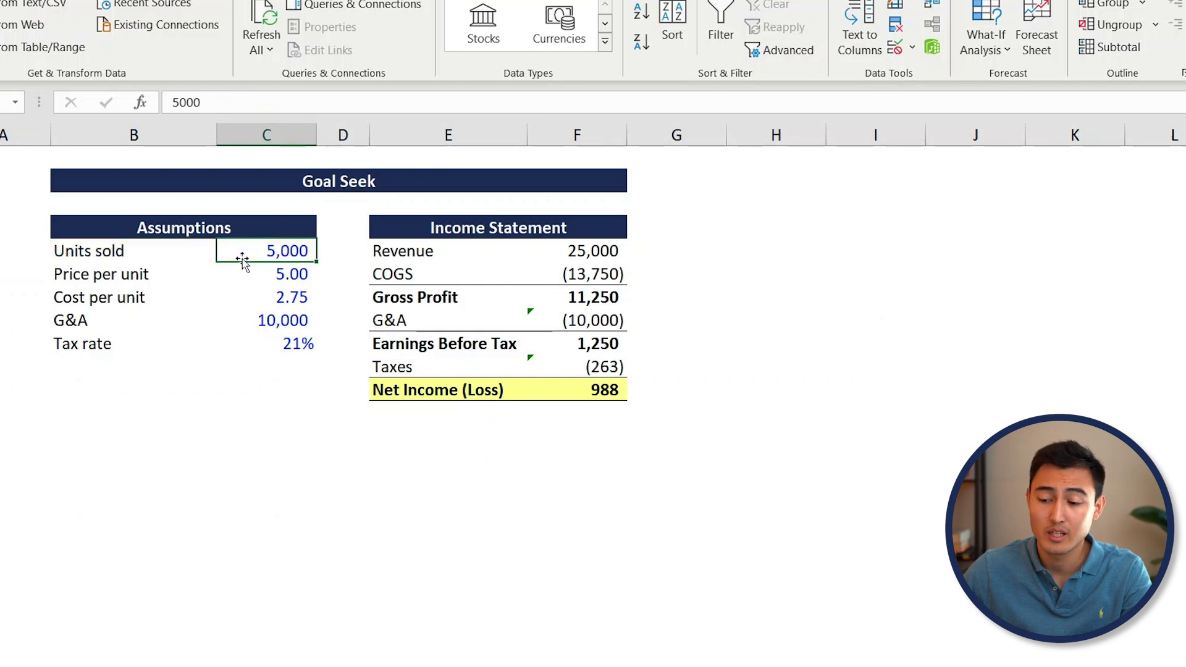
{"action": "type", "text": "10,"}
{"action": "type", "text": "00"}
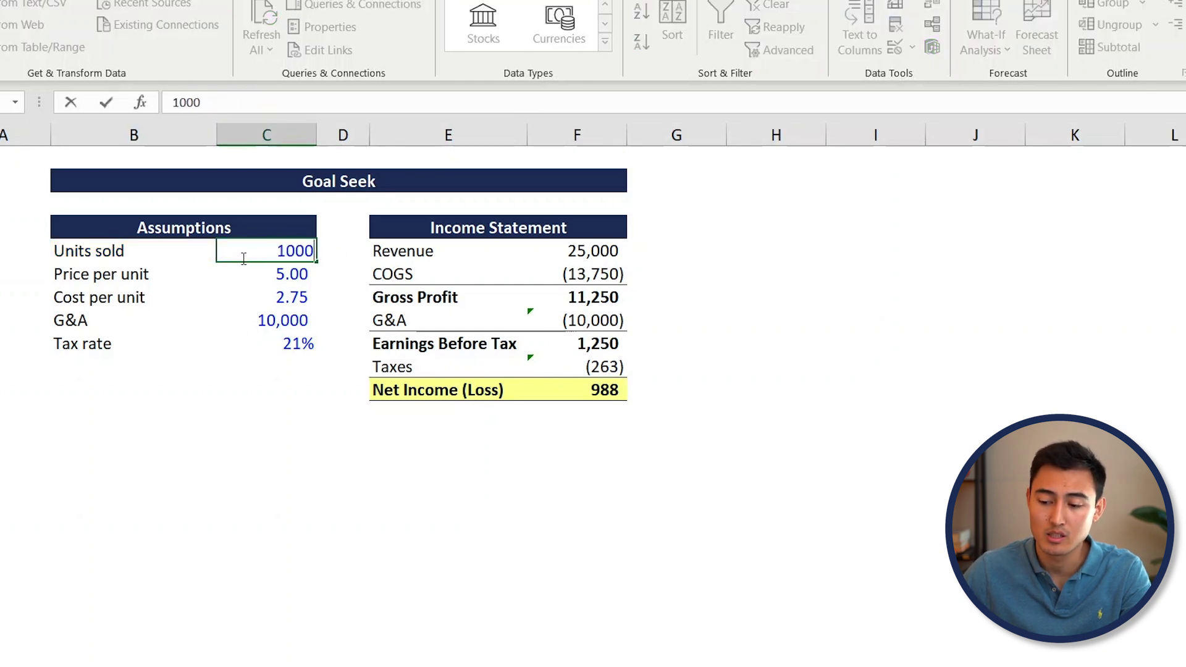
{"action": "type", "text": "0"}
{"action": "key", "text": "Return"}
{"action": "key", "text": "Up"}
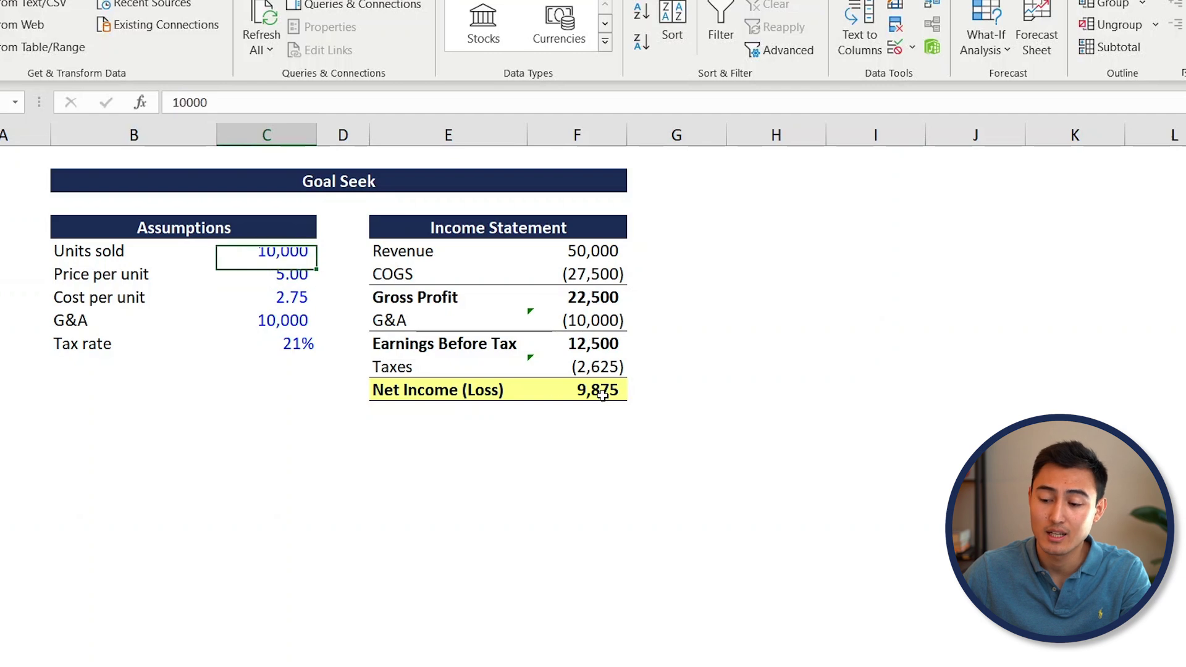
{"action": "type", "text": "50"}
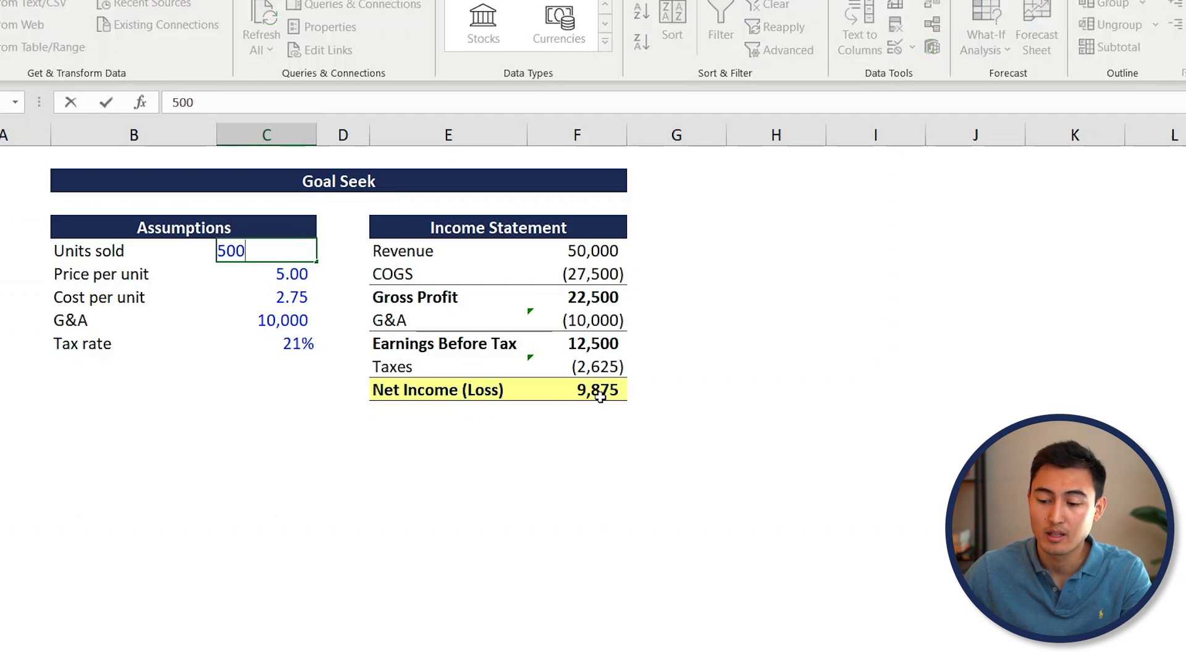
{"action": "key", "text": "Return"}
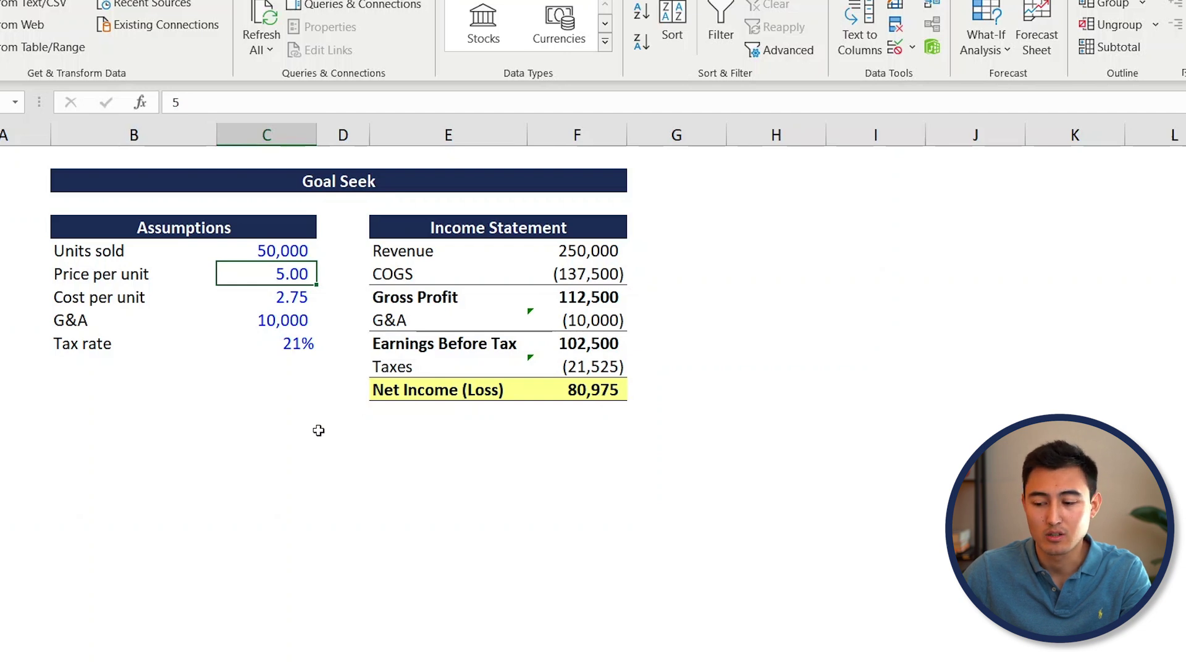
{"action": "left_click", "coordinate": [113, 397]}
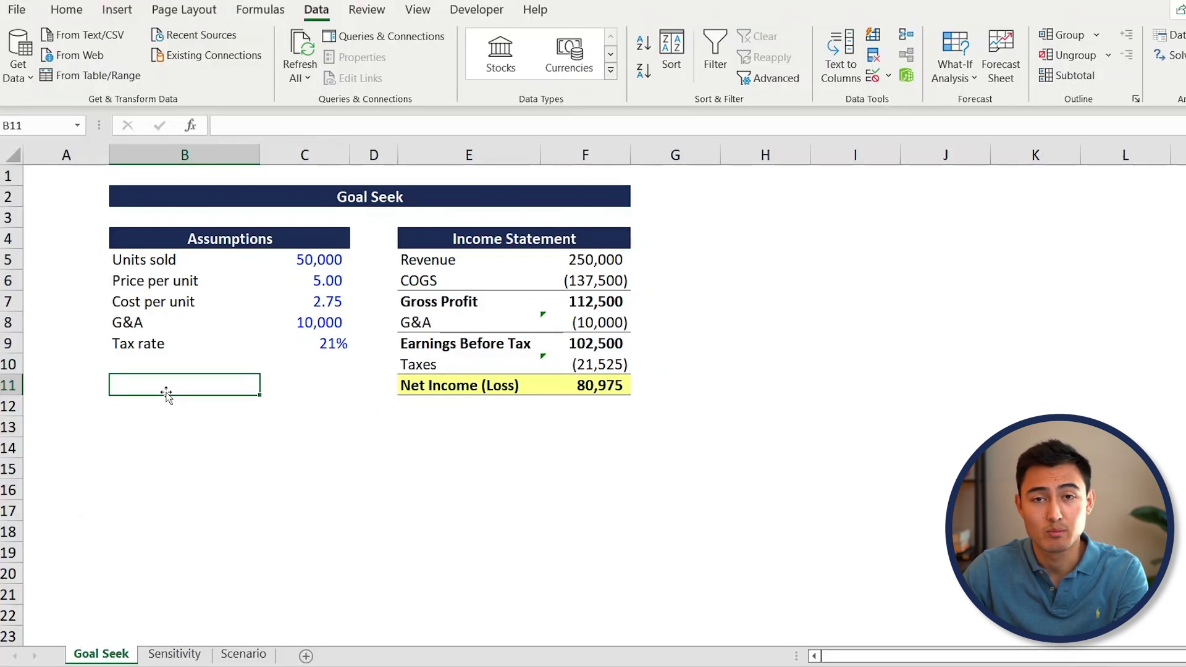
- Type a Constraints label in B11, merge and centre it across B11:C11, and make it bold
{"action": "type", "text": "Constrai"}
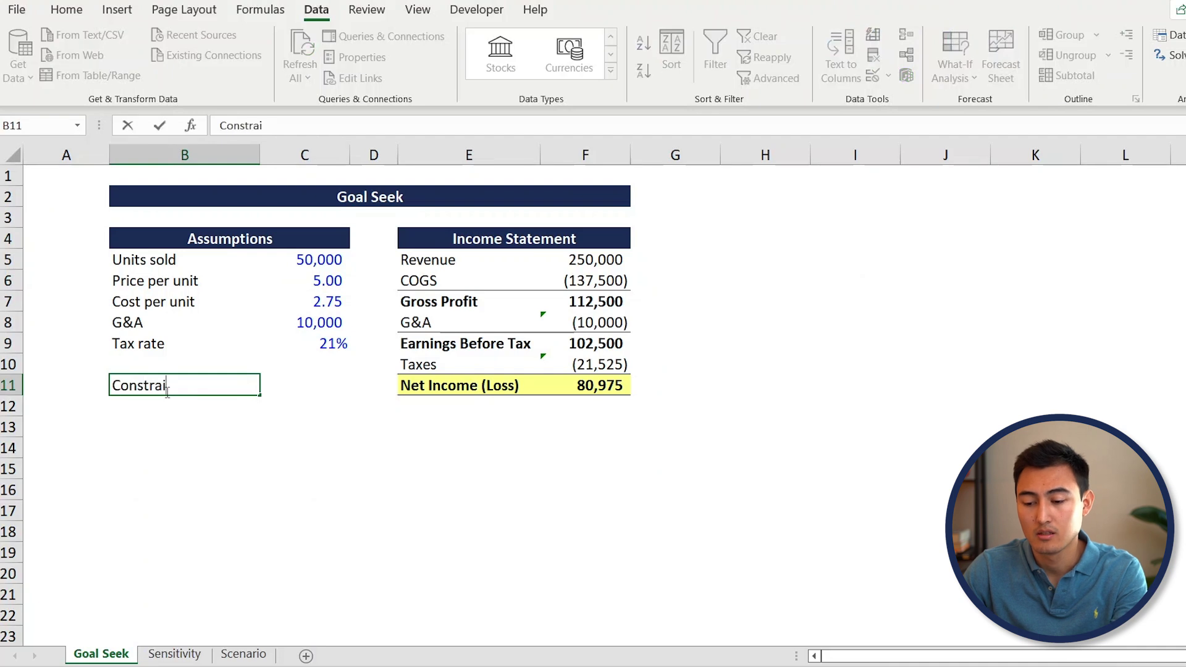
{"action": "key", "text": "Tab"}
{"action": "left_click", "coordinate": [168, 393]}
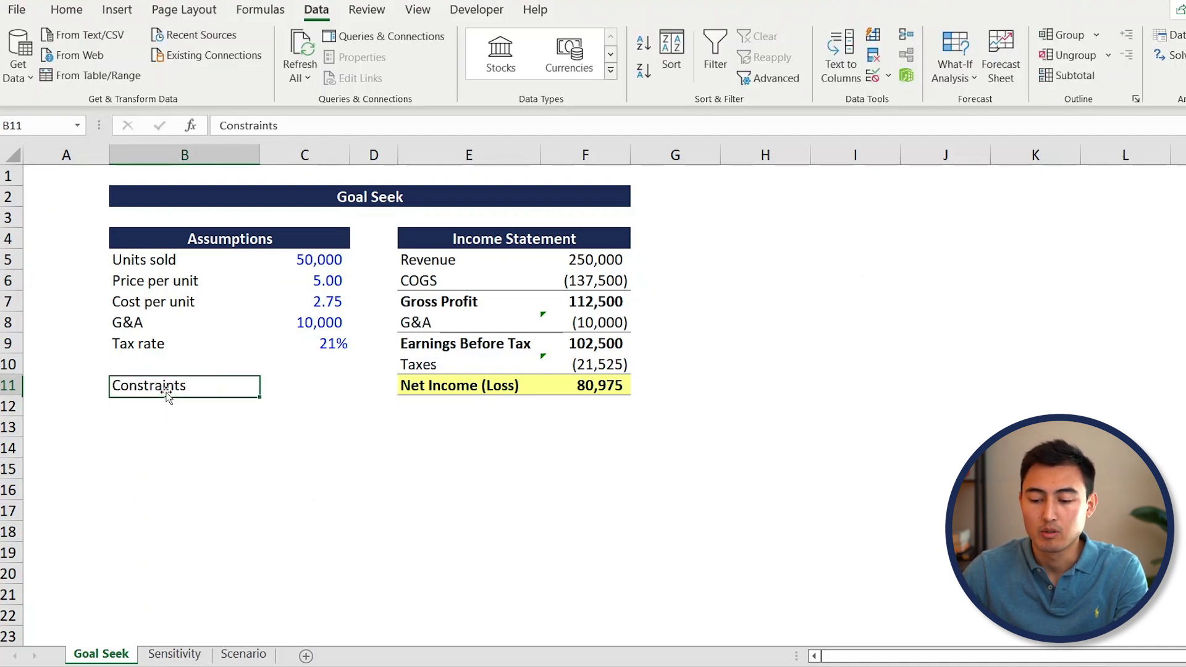
{"action": "key", "text": "shift+Right"}
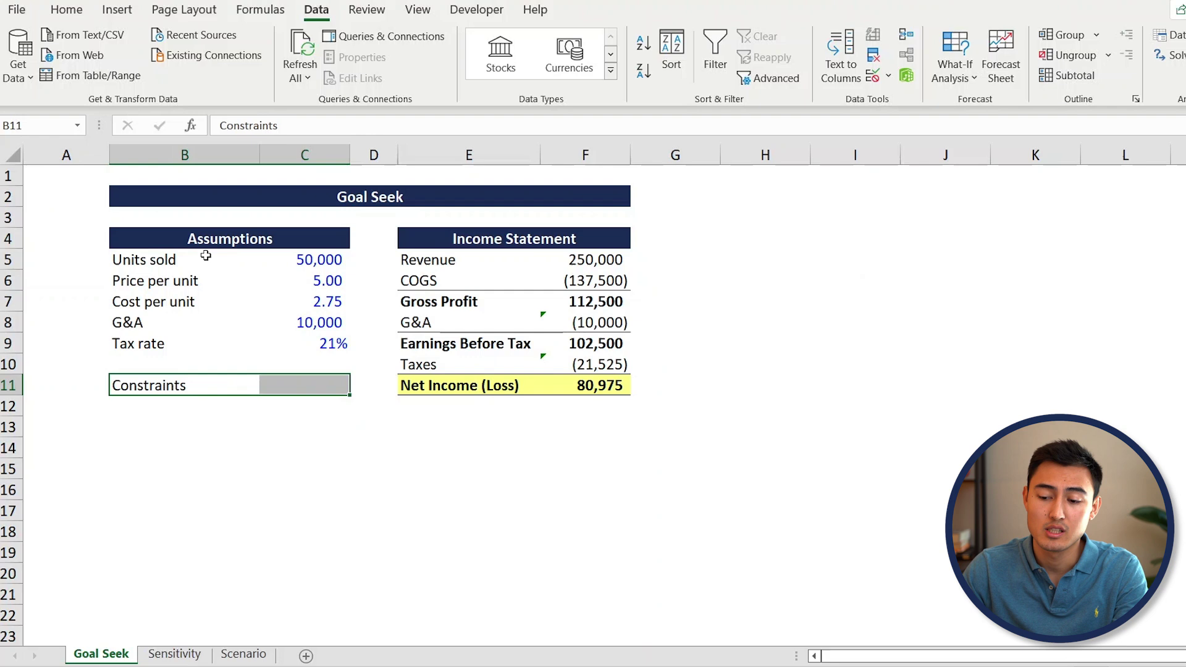
{"action": "key", "text": "alt+h"}
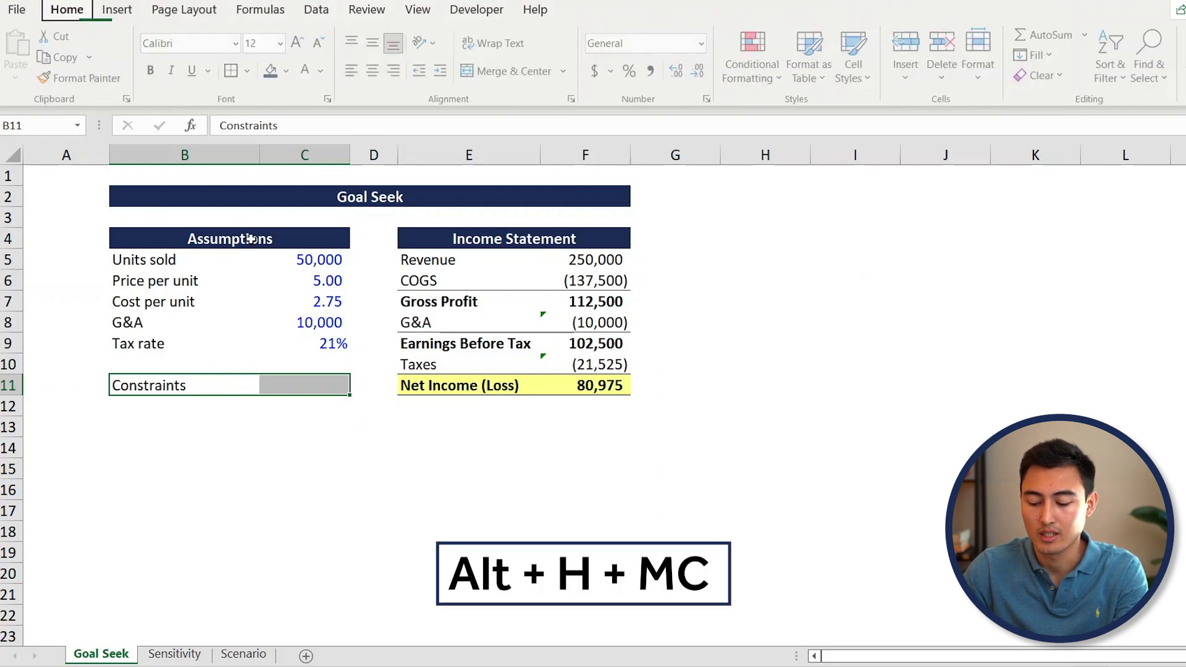
{"action": "key", "text": "m"}
{"action": "key", "text": "c"}
{"action": "key", "text": "ctrl+b"}
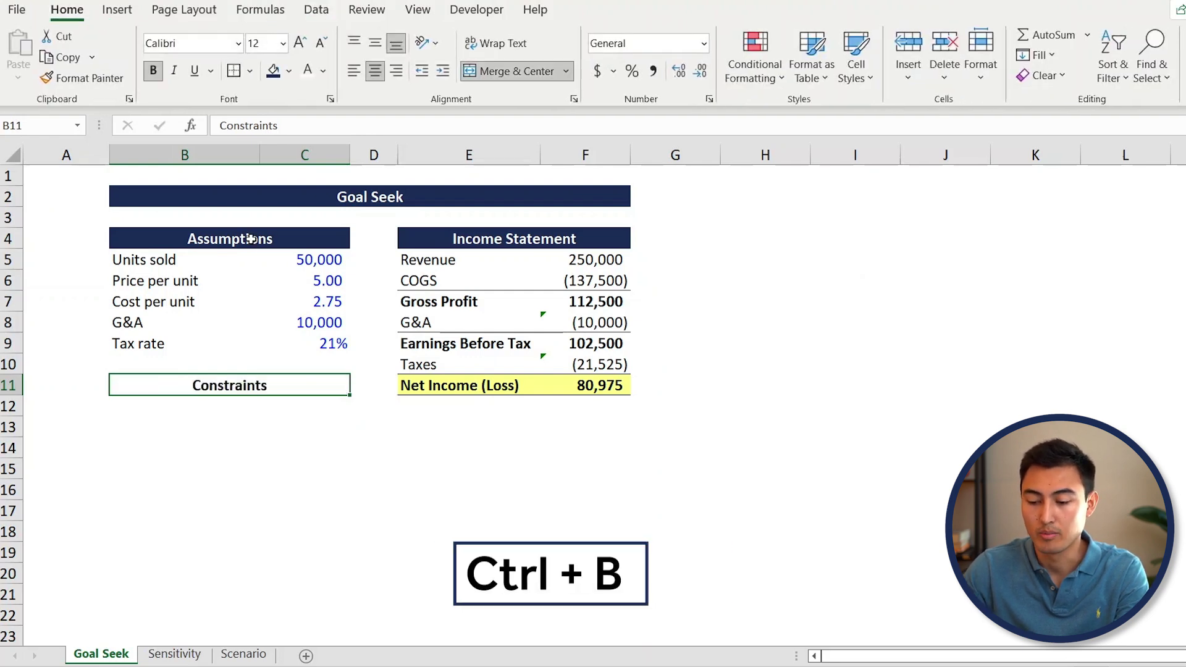
- Give the Constraints header the navy fill matching Assumptions and white font
{"action": "key", "text": "alt+h"}
{"action": "key", "text": "h"}
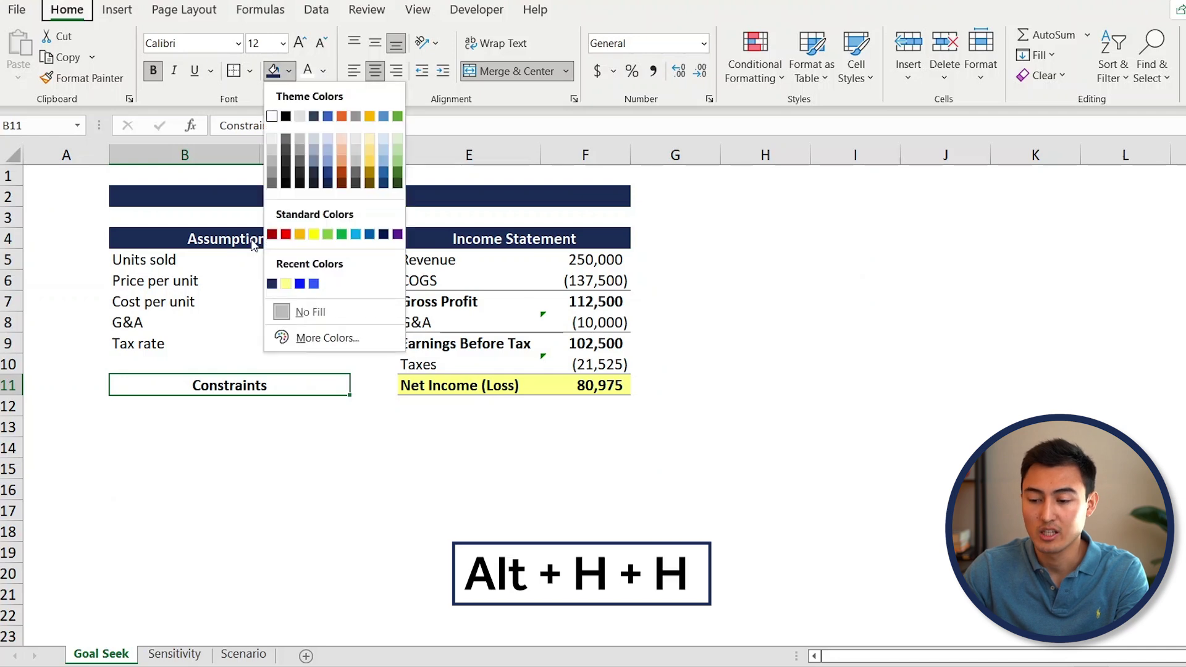
{"action": "key", "text": "Down"}
{"action": "key", "text": "Down"}
{"action": "key", "text": "Down"}
{"action": "key", "text": "Down"}
{"action": "key", "text": "Down"}
{"action": "key", "text": "Down"}
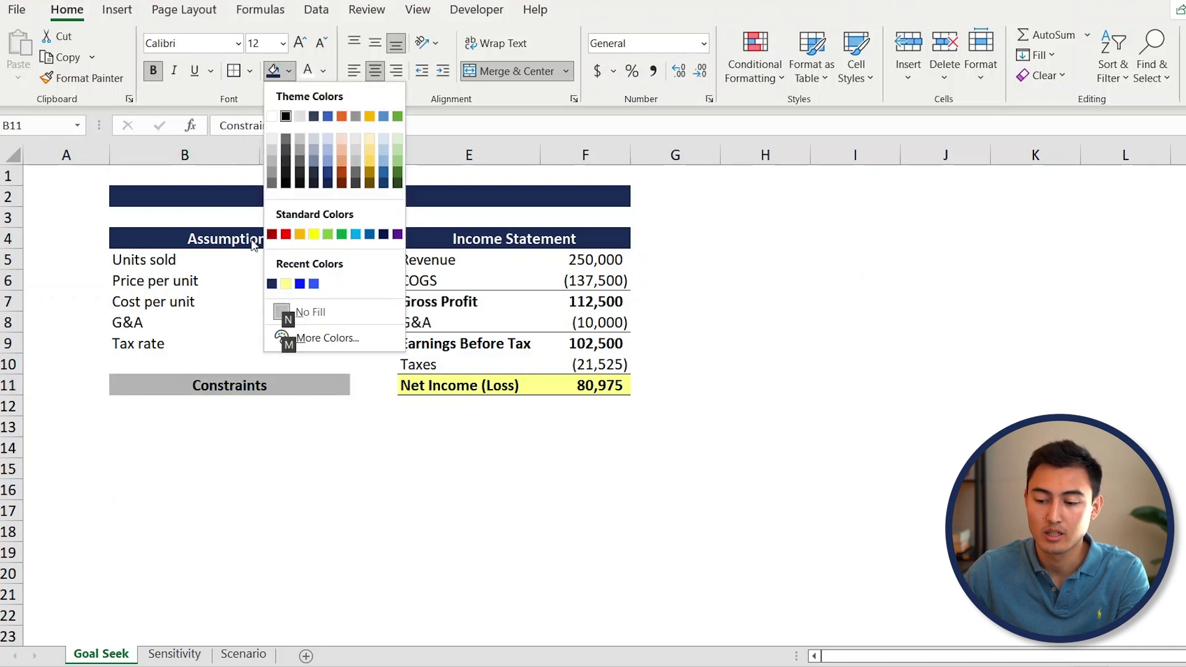
{"action": "key", "text": "Up"}
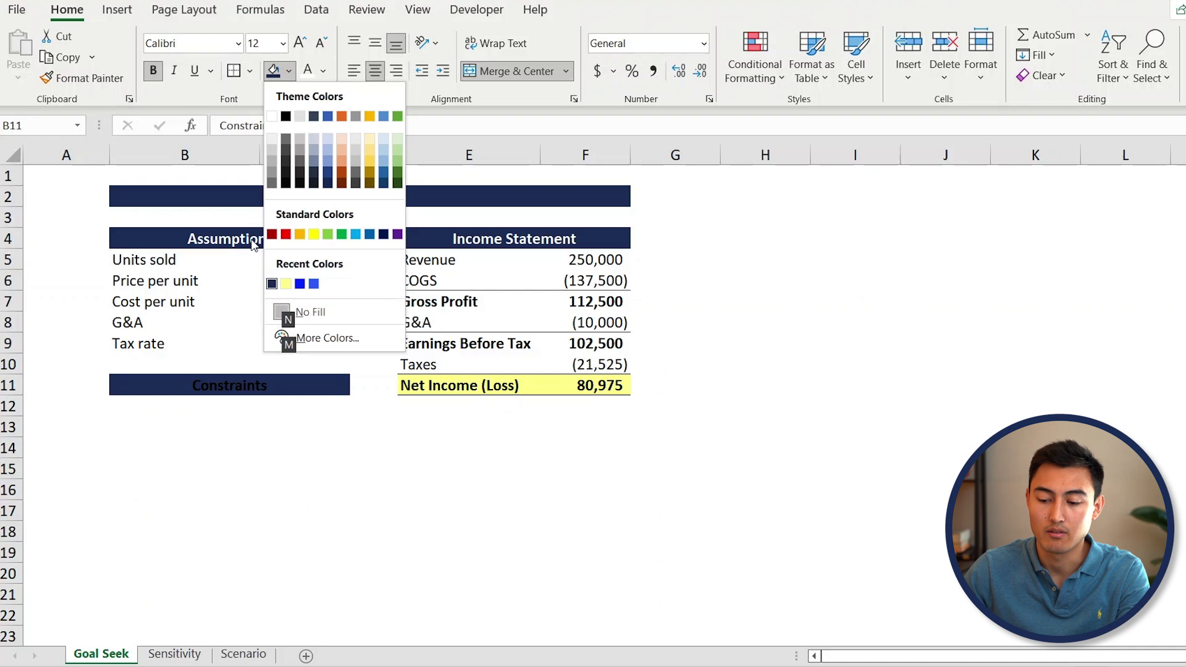
{"action": "key", "text": "Return"}
{"action": "key", "text": "alt"}
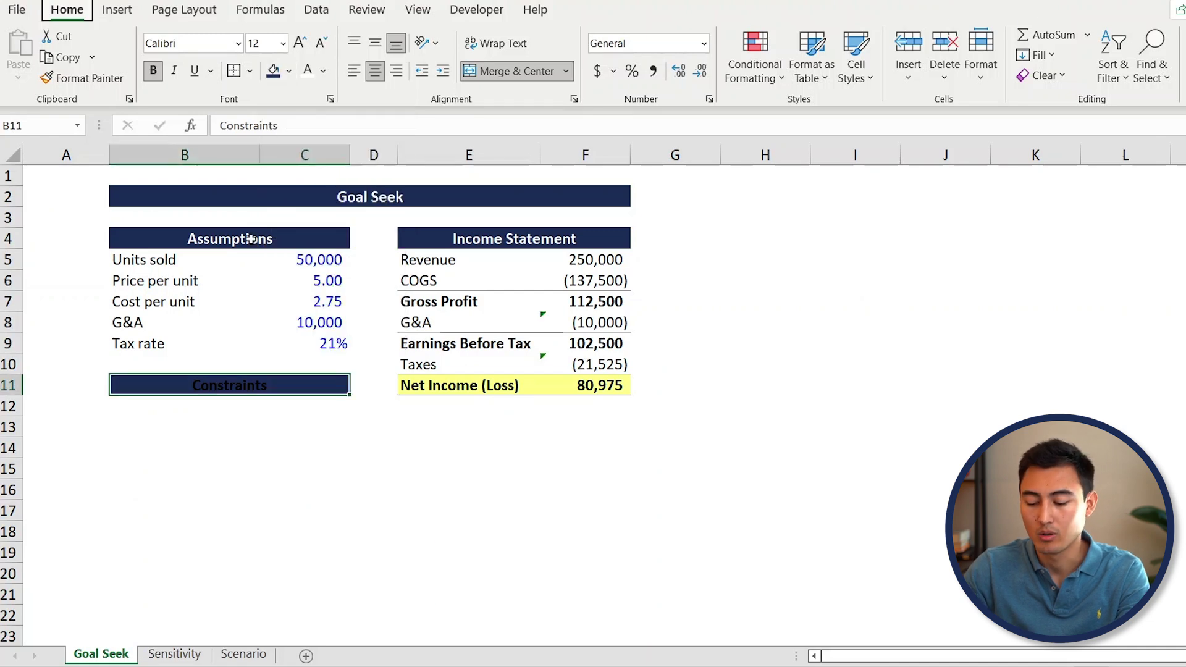
{"action": "key", "text": "h"}
{"action": "key", "text": "f"}
{"action": "key", "text": "c"}
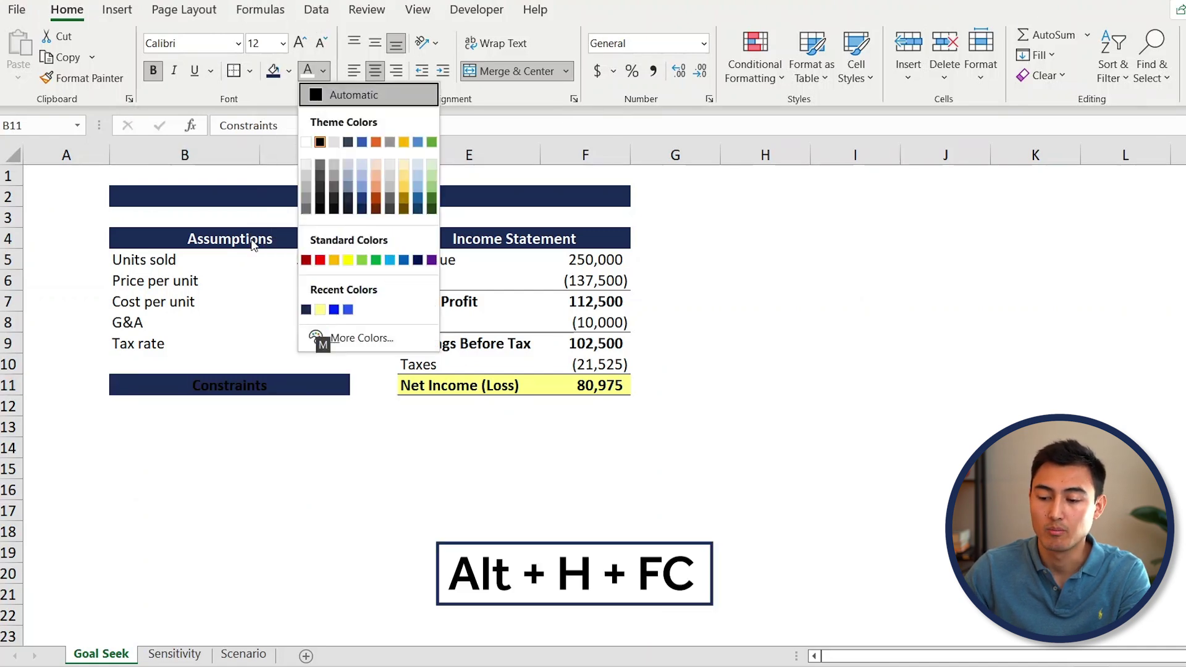
{"action": "key", "text": "Escape"}
- Add a Net Income row beneath with a target value of 100000
{"action": "key", "text": "Down"}
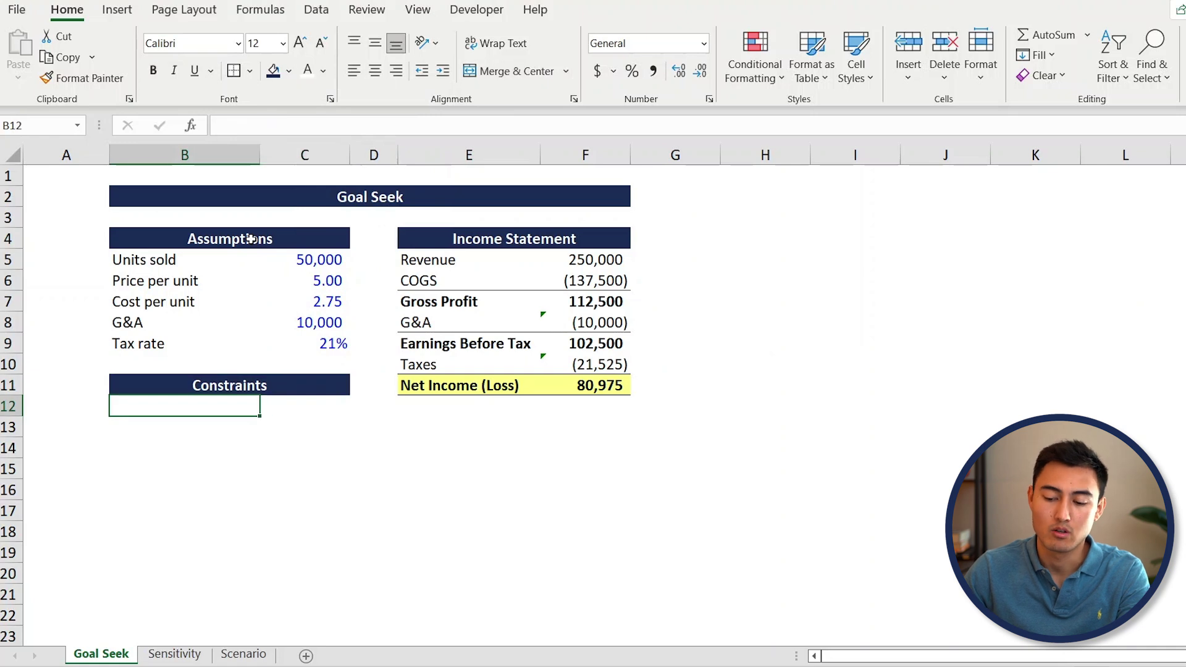
{"action": "type", "text": "Net Income"}
{"action": "key", "text": "Tab"}
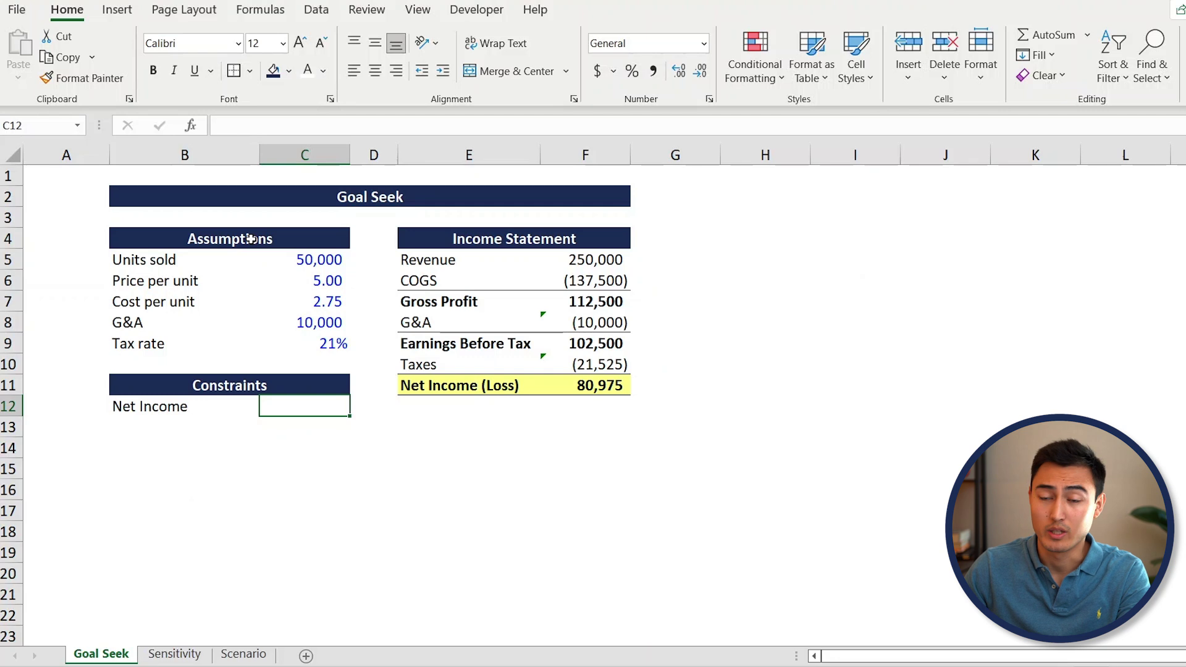
{"action": "type", "text": "100000"}
{"action": "key", "text": "Return"}
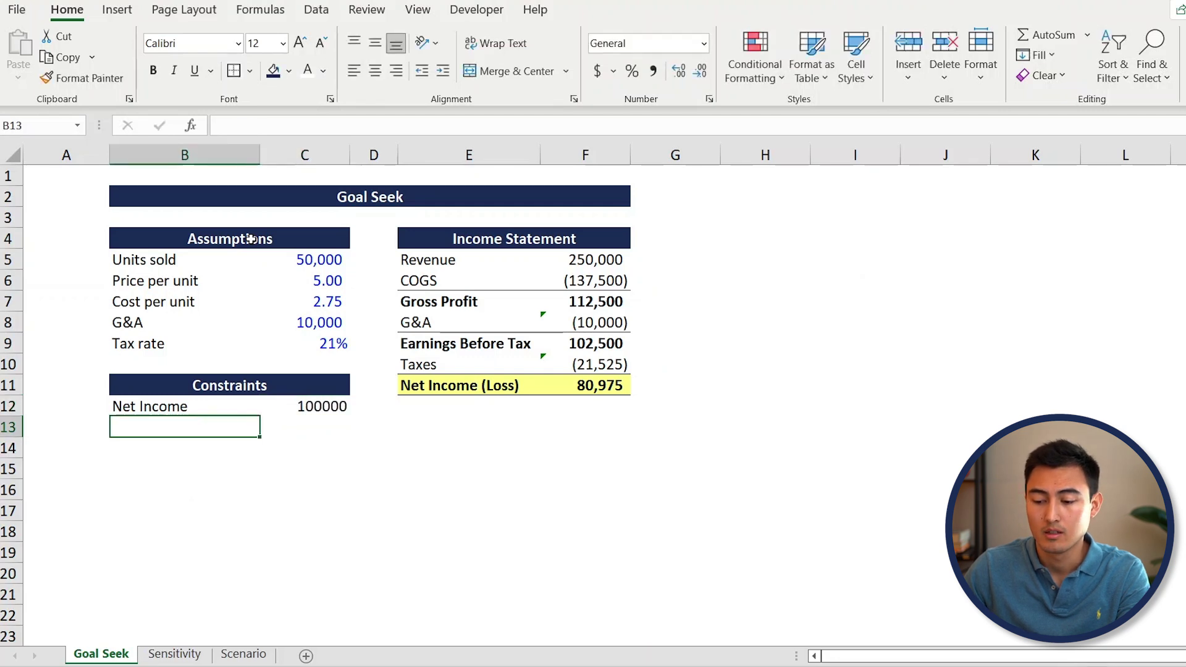
{"action": "key", "text": "Up"}
{"action": "key", "text": "Right"}
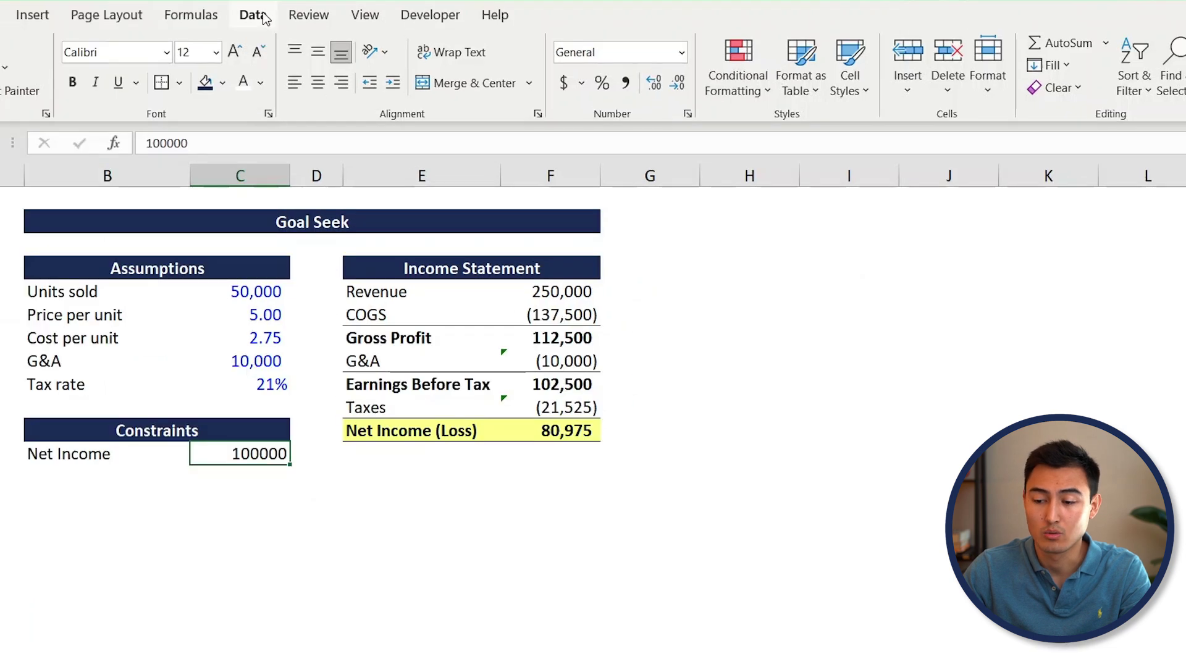
- Goal Seek F11 to 100,000 by changing Units sold, accepting the 60,703 units result
{"action": "left_click", "coordinate": [253, 15]}
{"action": "left_click", "coordinate": [972, 53]}
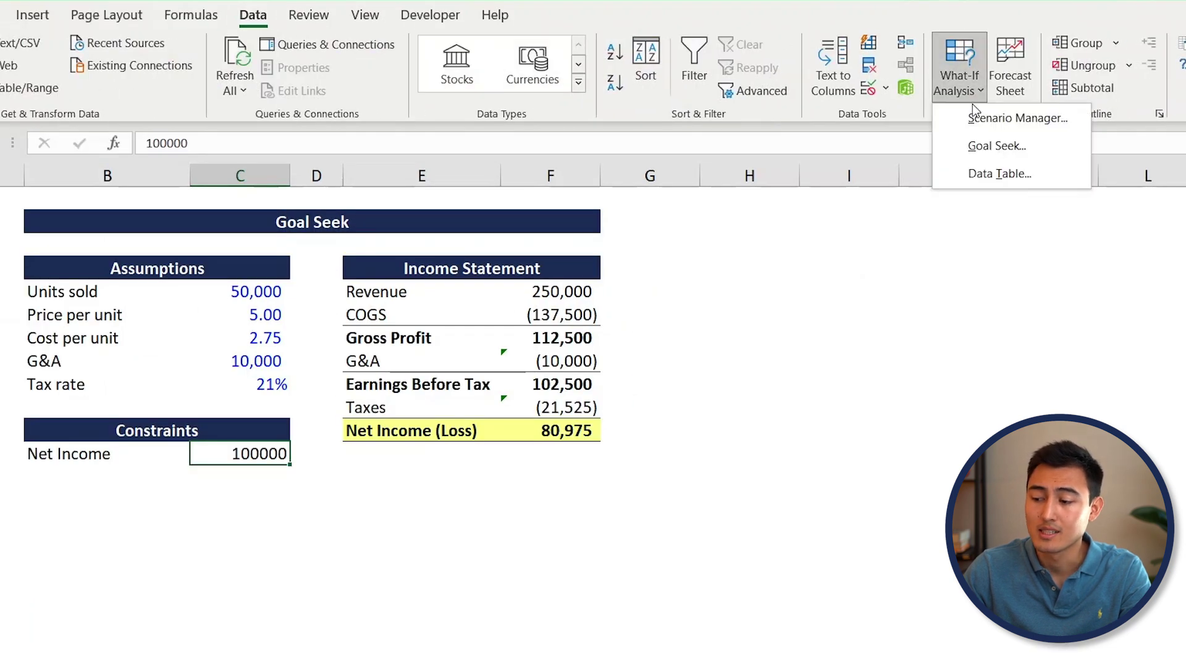
{"action": "left_click", "coordinate": [979, 141]}
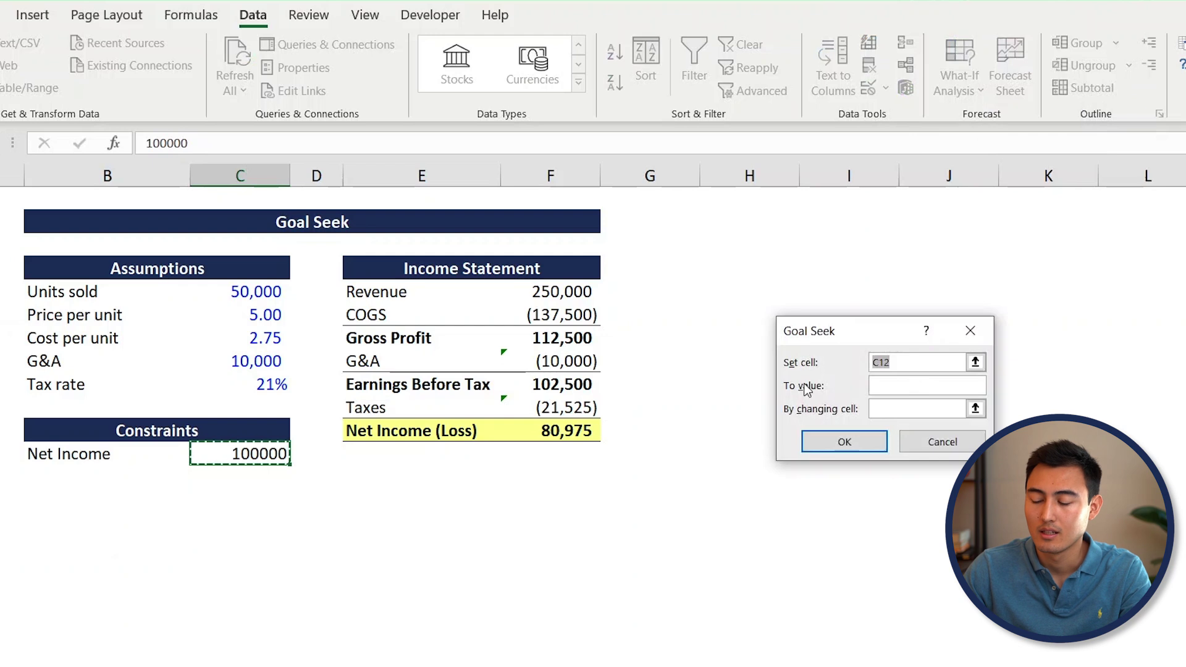
{"action": "left_click", "coordinate": [559, 431]}
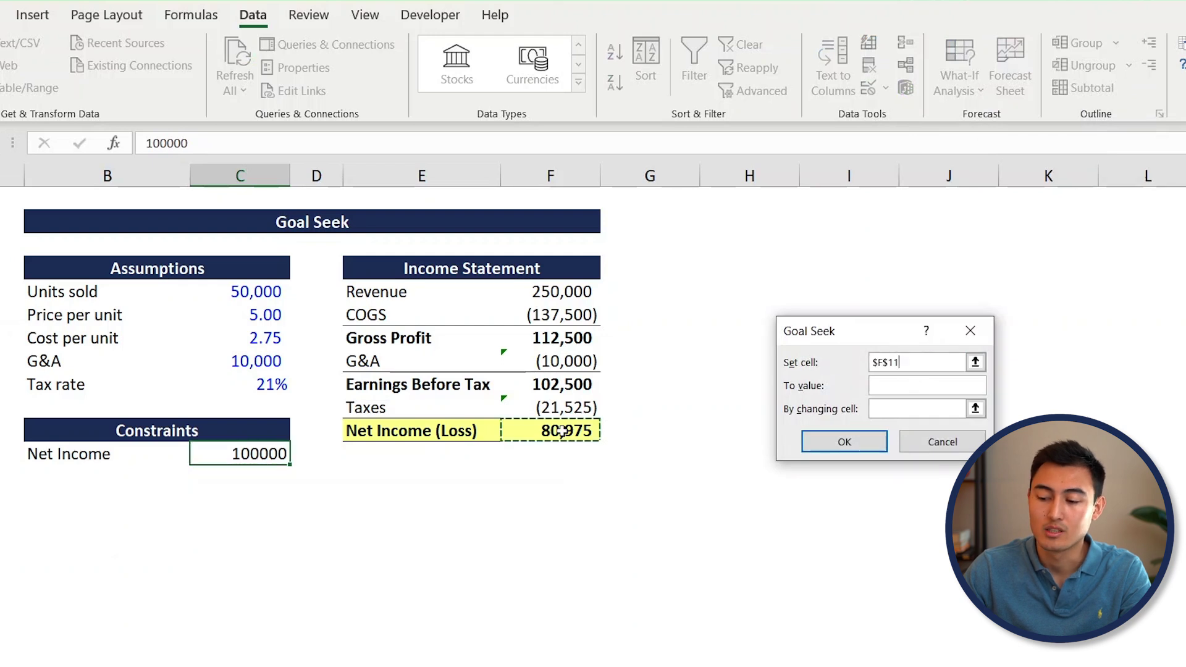
{"action": "left_click", "coordinate": [895, 387]}
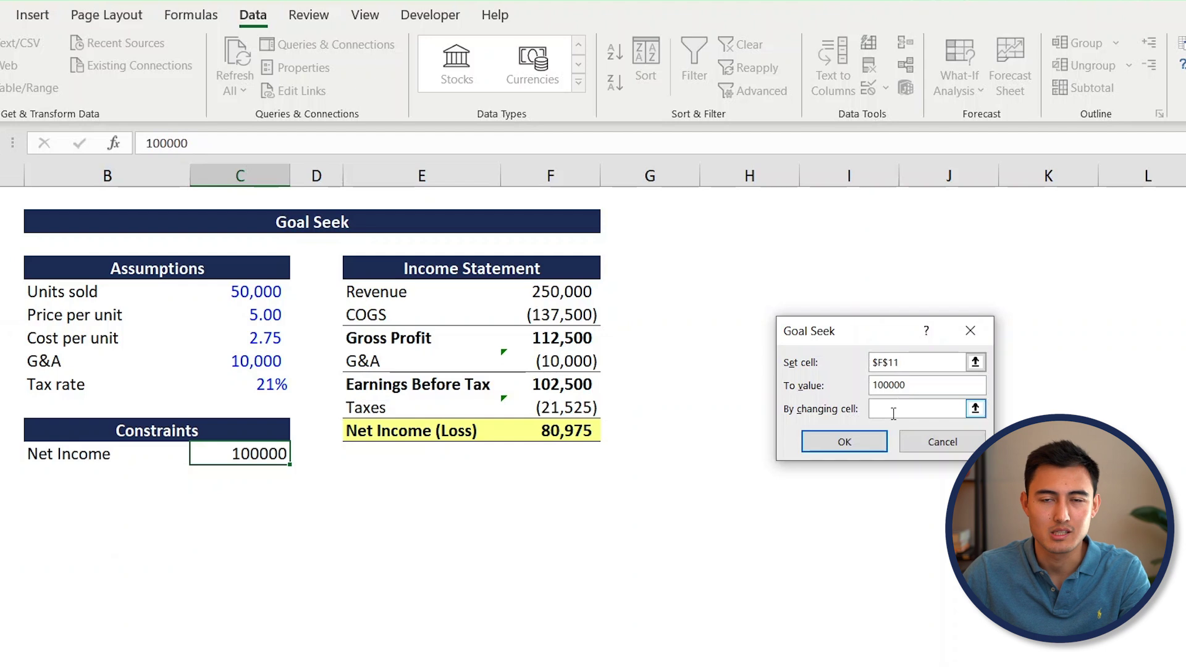
{"action": "left_click", "coordinate": [247, 294]}
{"action": "key", "text": "Return"}
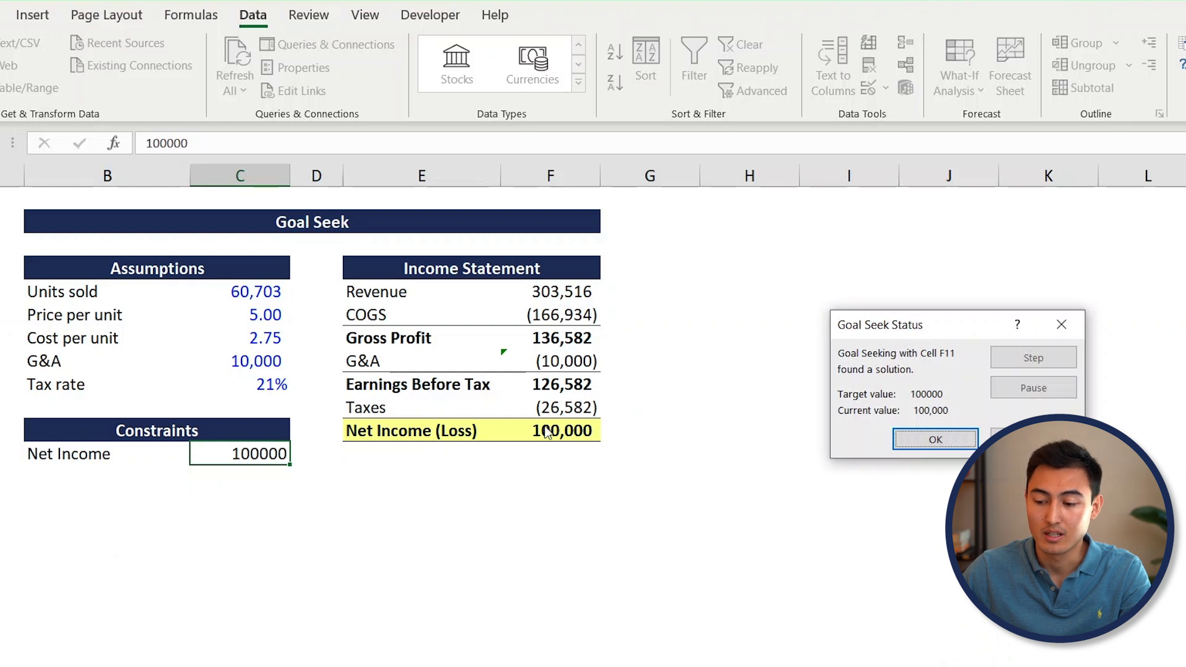
{"action": "left_click", "coordinate": [924, 436]}
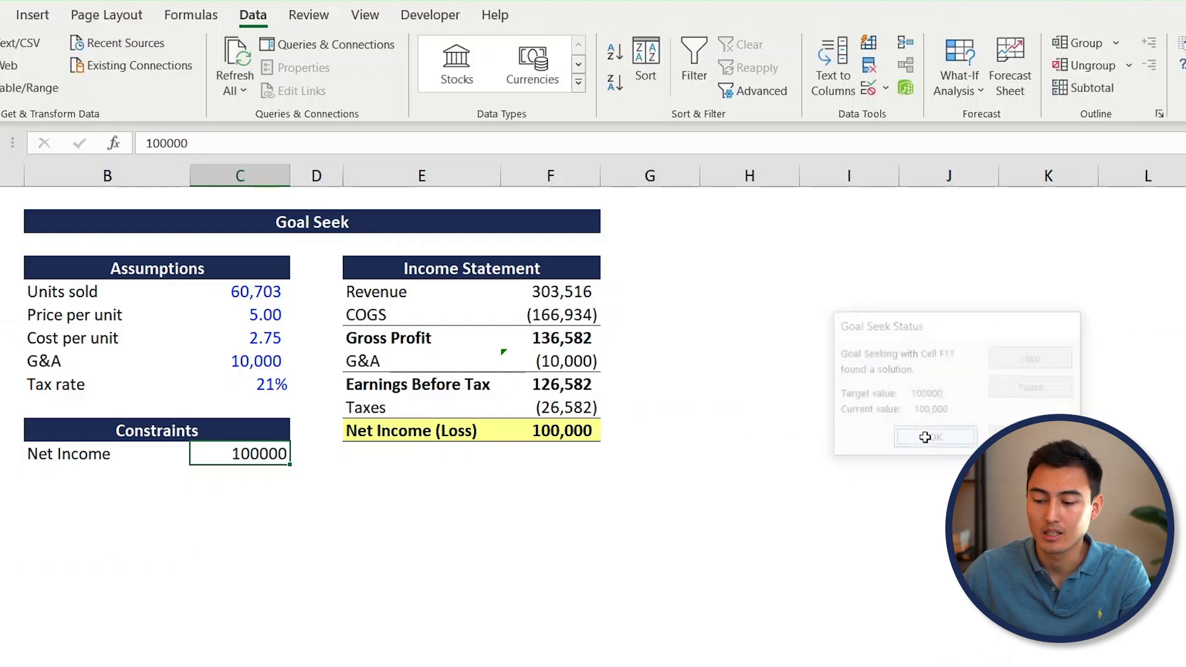
{"action": "left_click", "coordinate": [244, 297]}
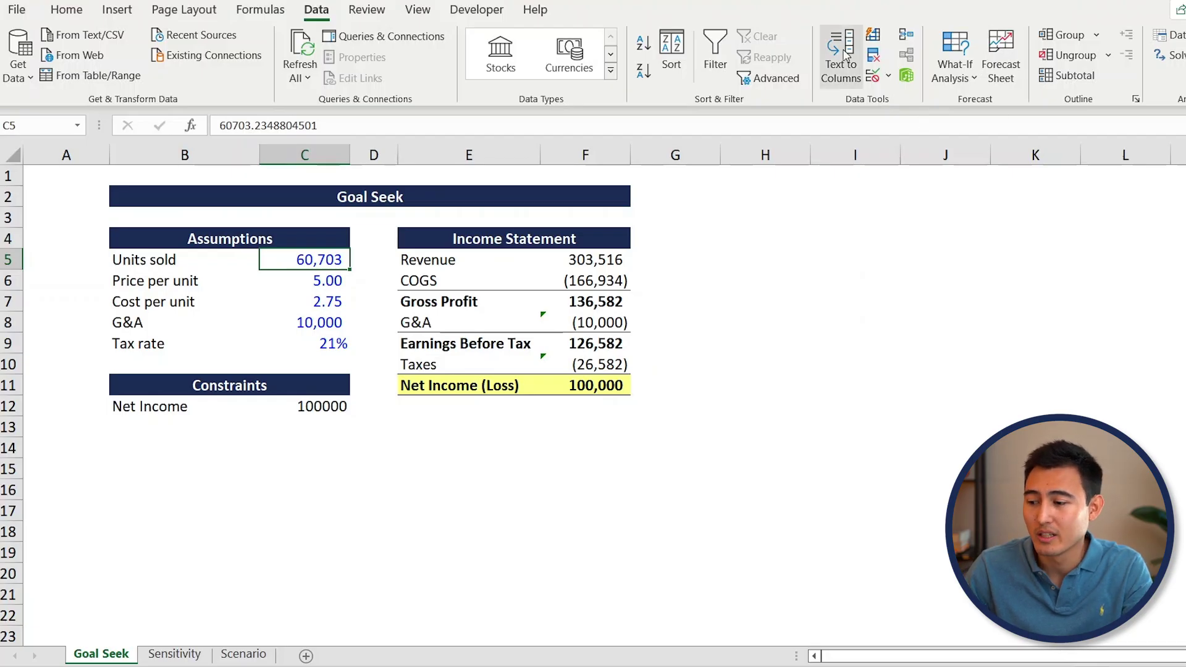
- Reopen Goal Seek and move its window aside
{"action": "left_click", "coordinate": [955, 65]}
{"action": "left_click", "coordinate": [987, 126]}
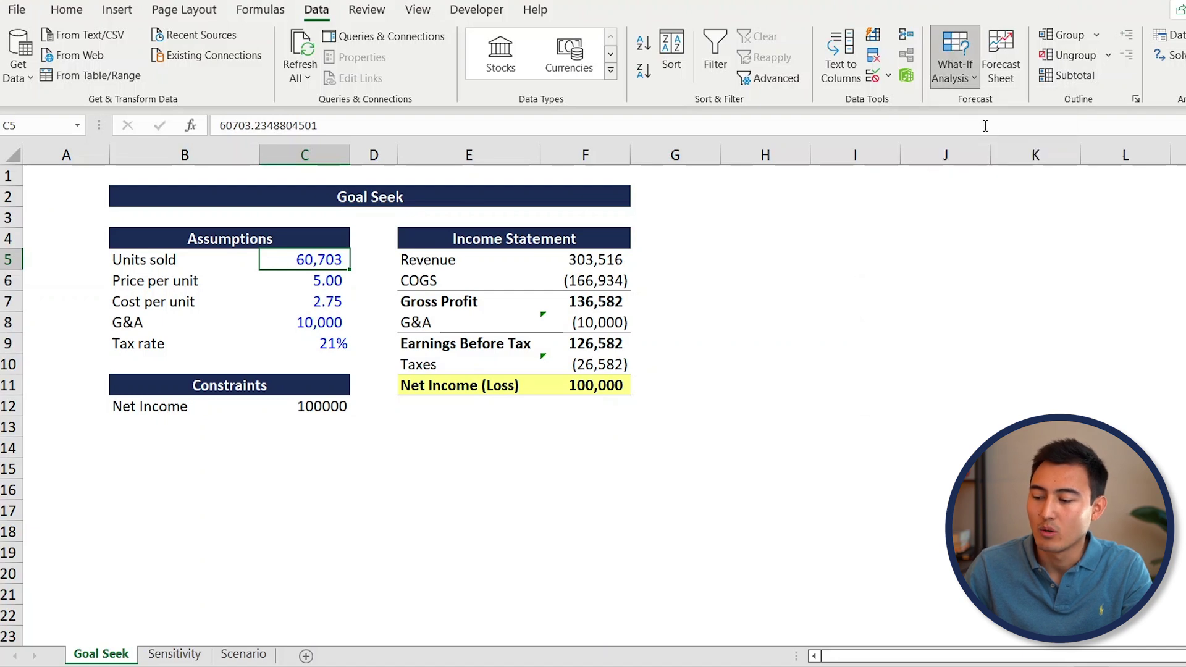
{"action": "left_click_drag", "start_coordinate": [922, 293], "coordinate": [440, 468]}
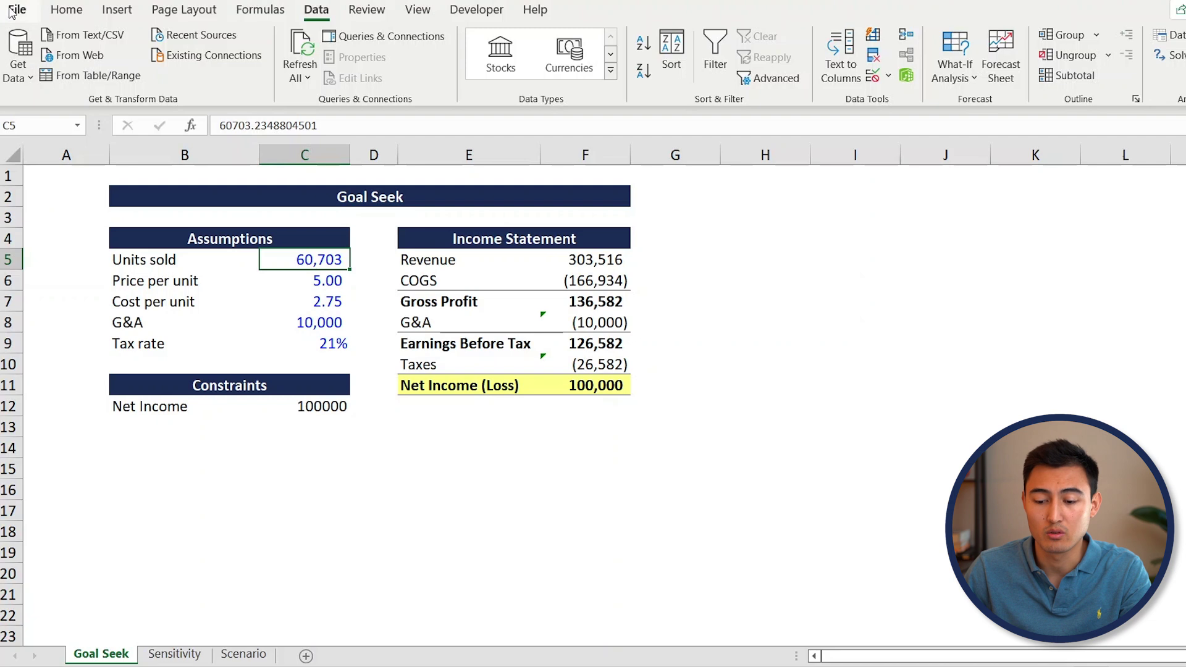
- Enable the Solver Add-in through Excel Options > Add-ins
{"action": "left_click", "coordinate": [15, 9]}
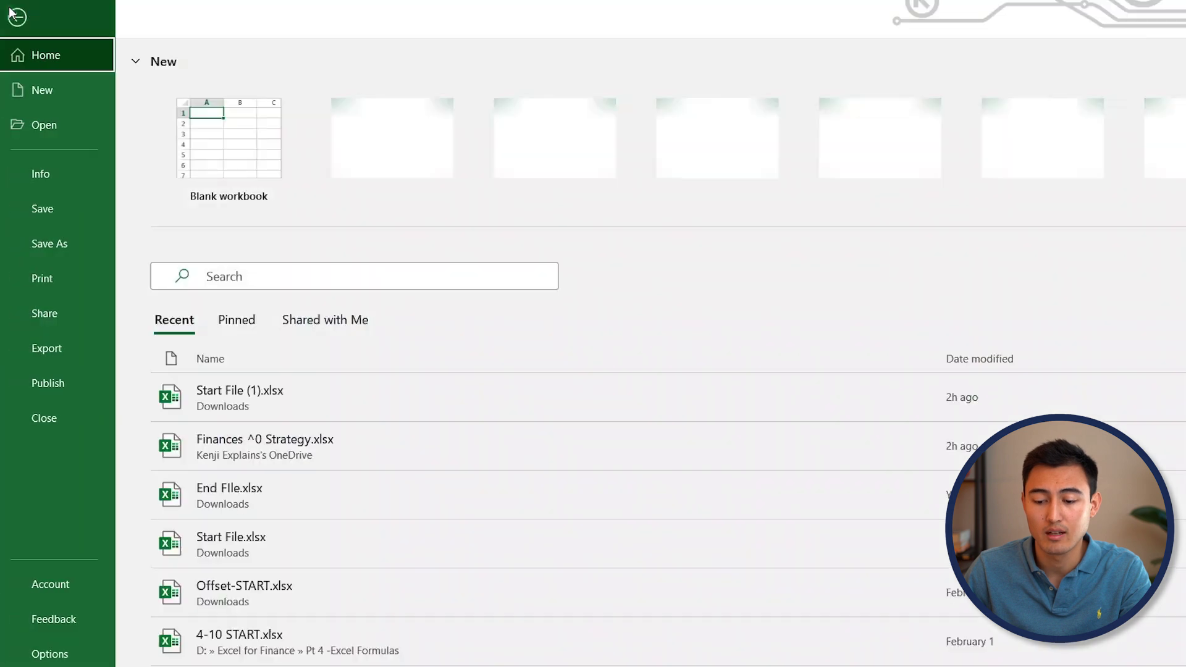
{"action": "left_click", "coordinate": [49, 654]}
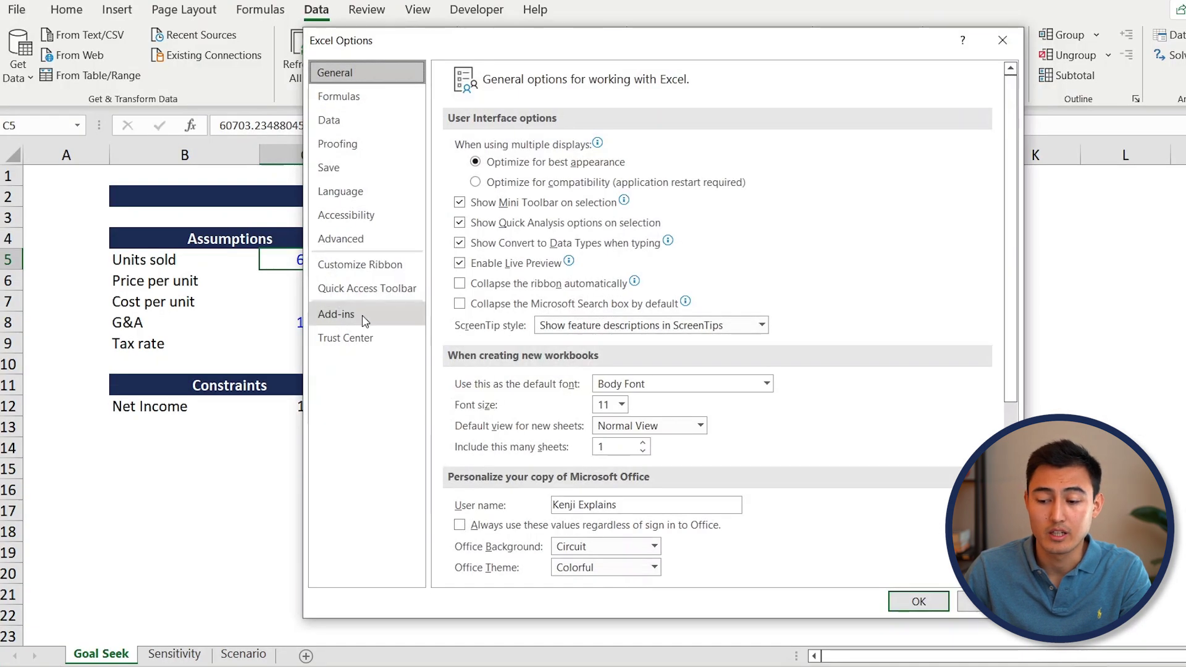
{"action": "left_click", "coordinate": [364, 317]}
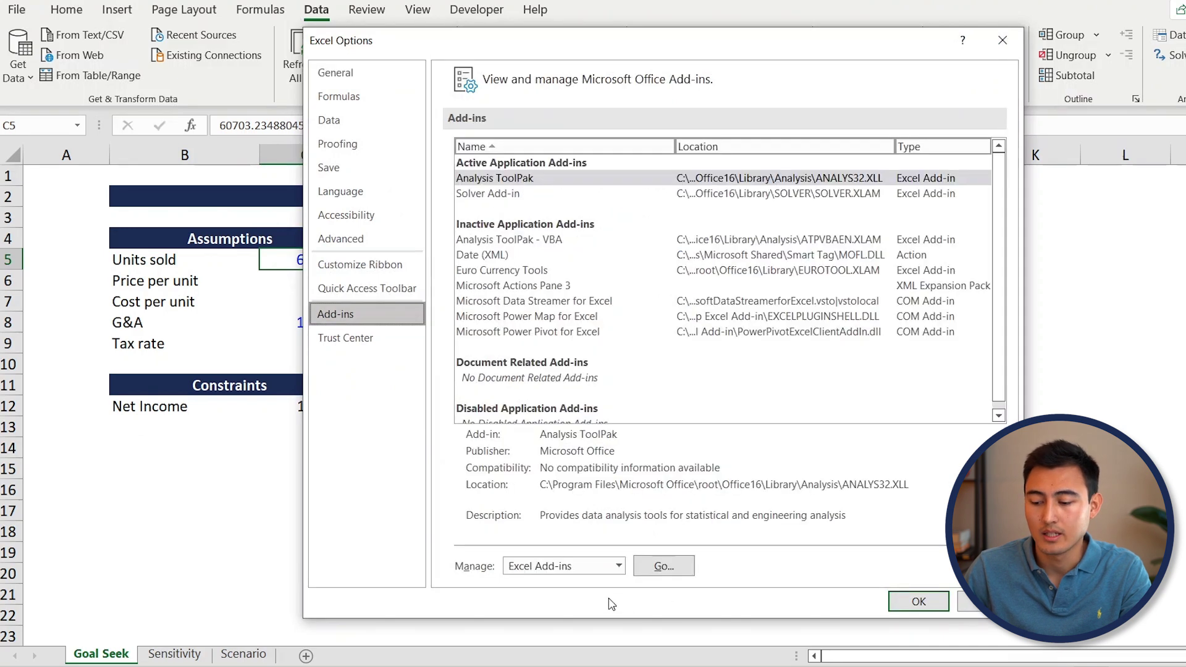
{"action": "left_click", "coordinate": [653, 567]}
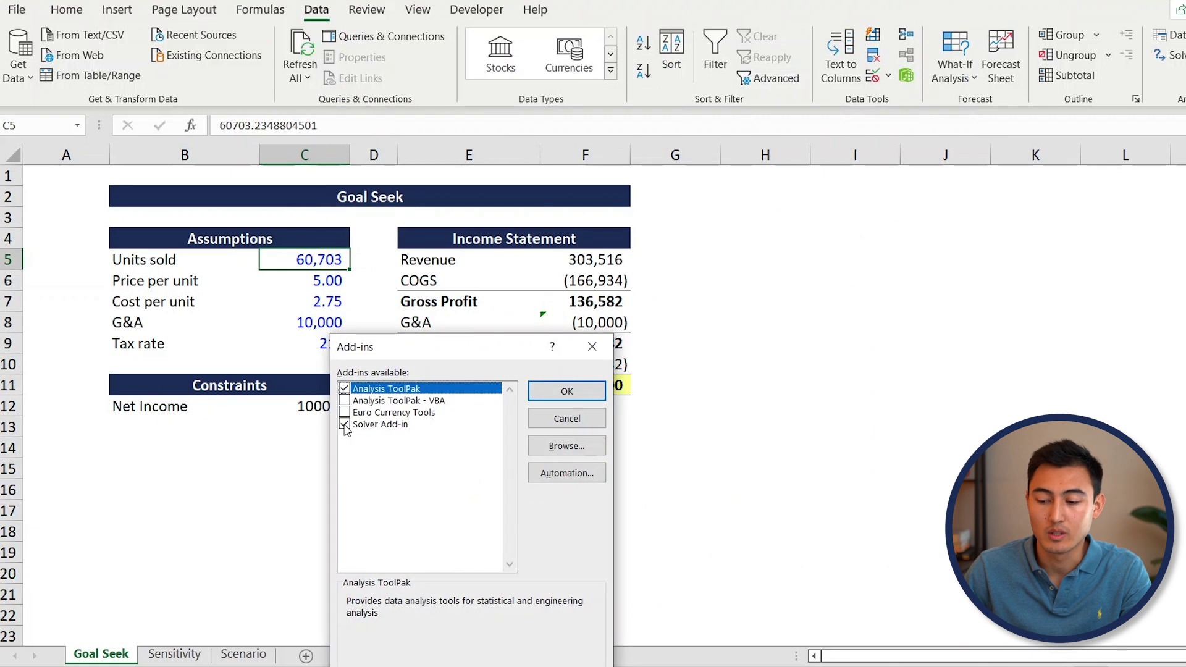
{"action": "left_click", "coordinate": [344, 425]}
{"action": "left_click", "coordinate": [344, 425]}
{"action": "left_click", "coordinate": [566, 391]}
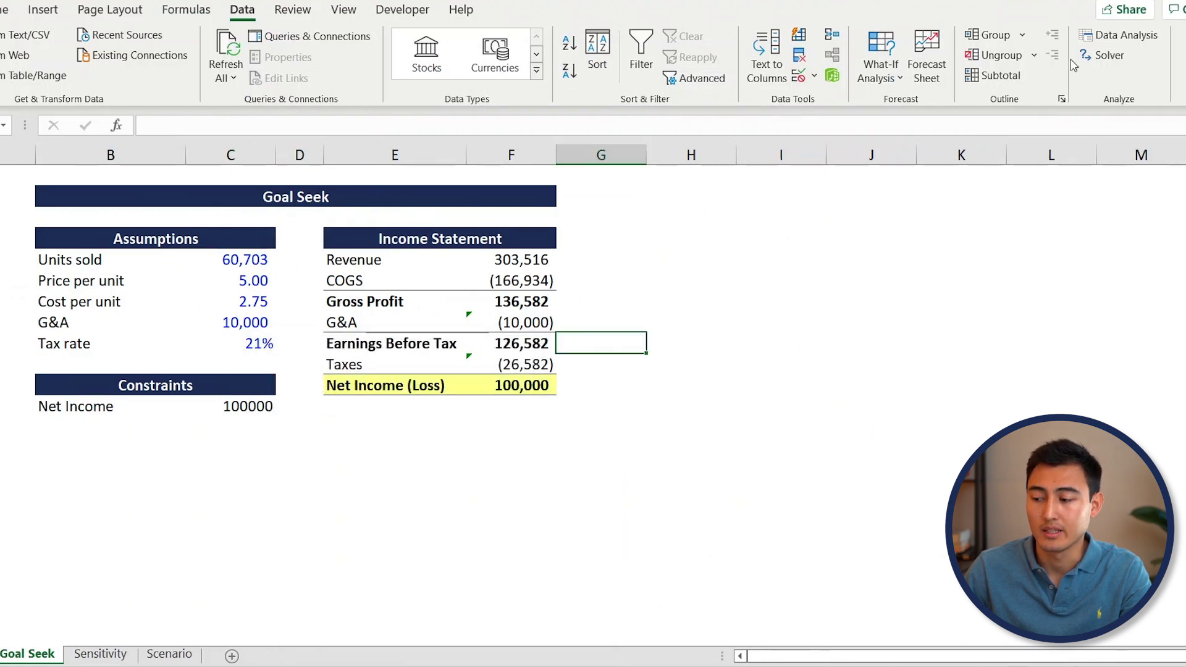
{"action": "left_click", "coordinate": [179, 426]}
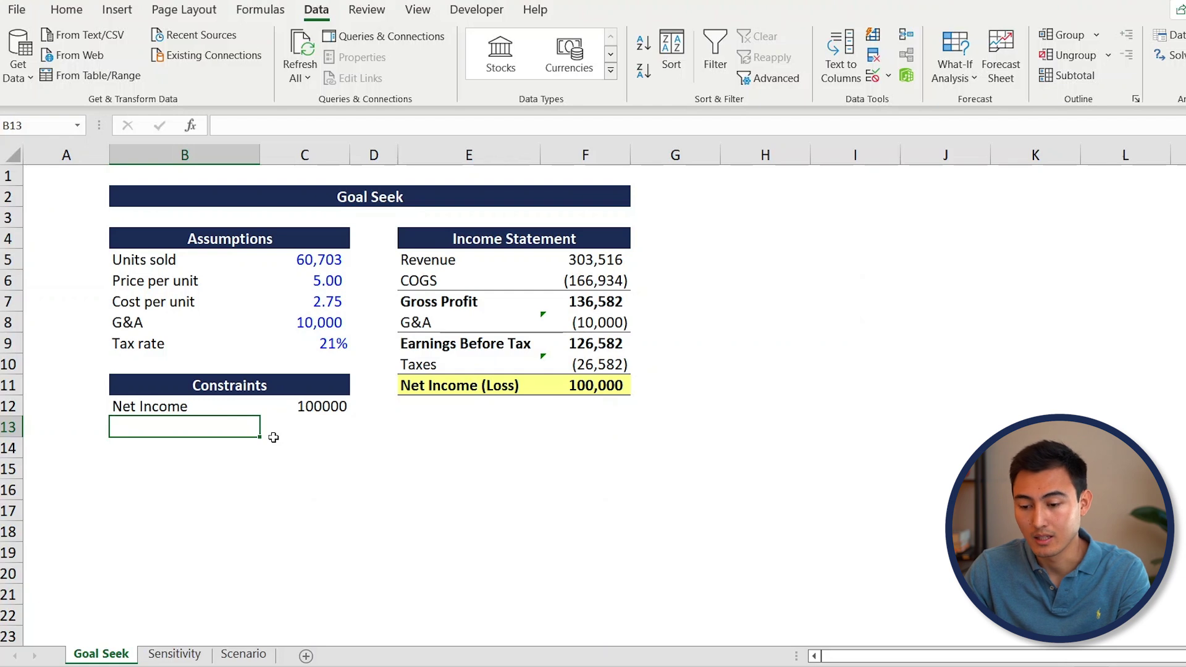
- Enter Units Sold 25000 and Price 9.99 in B13:C14 beneath the Net Income target
{"action": "type", "text": "Units Sold"}
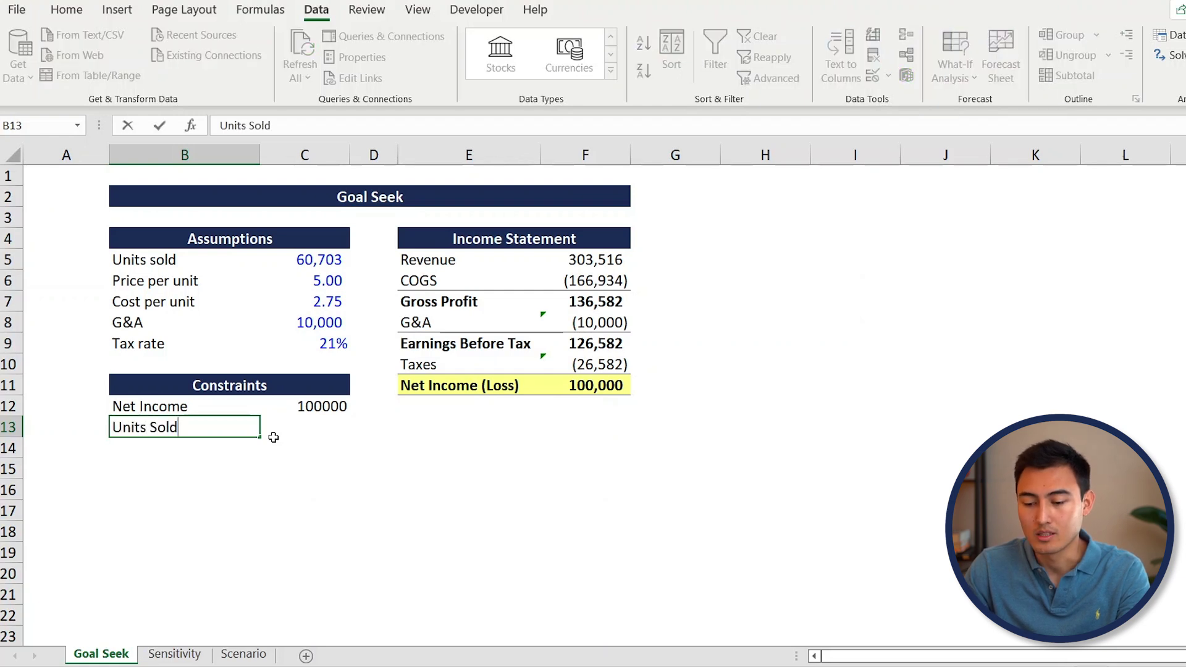
{"action": "left_click", "coordinate": [273, 436]}
{"action": "type", "text": "25000"}
{"action": "key", "text": "Return"}
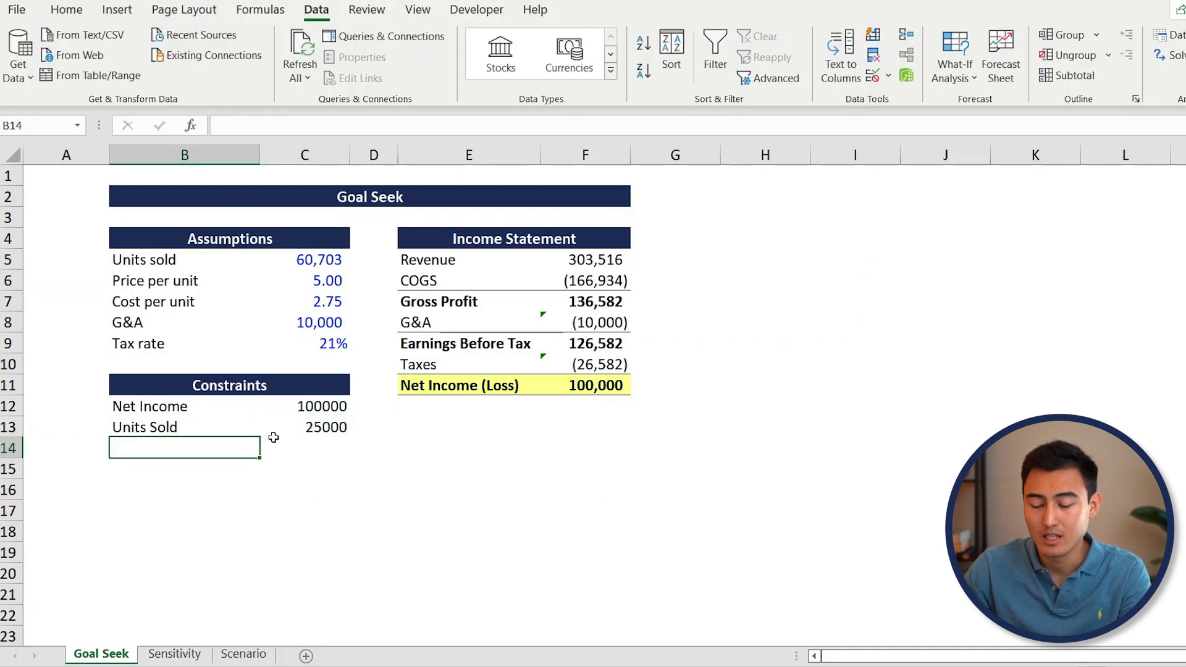
{"action": "type", "text": "Price"}
{"action": "key", "text": "Tab"}
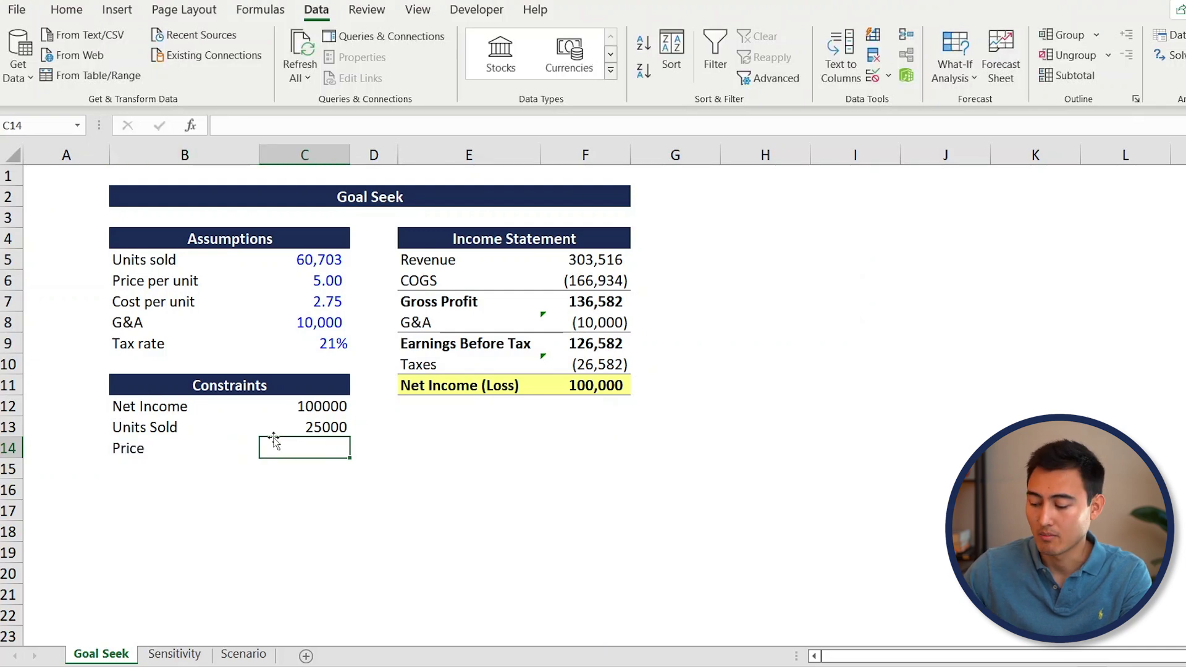
{"action": "type", "text": "9.99"}
{"action": "key", "text": "Return"}
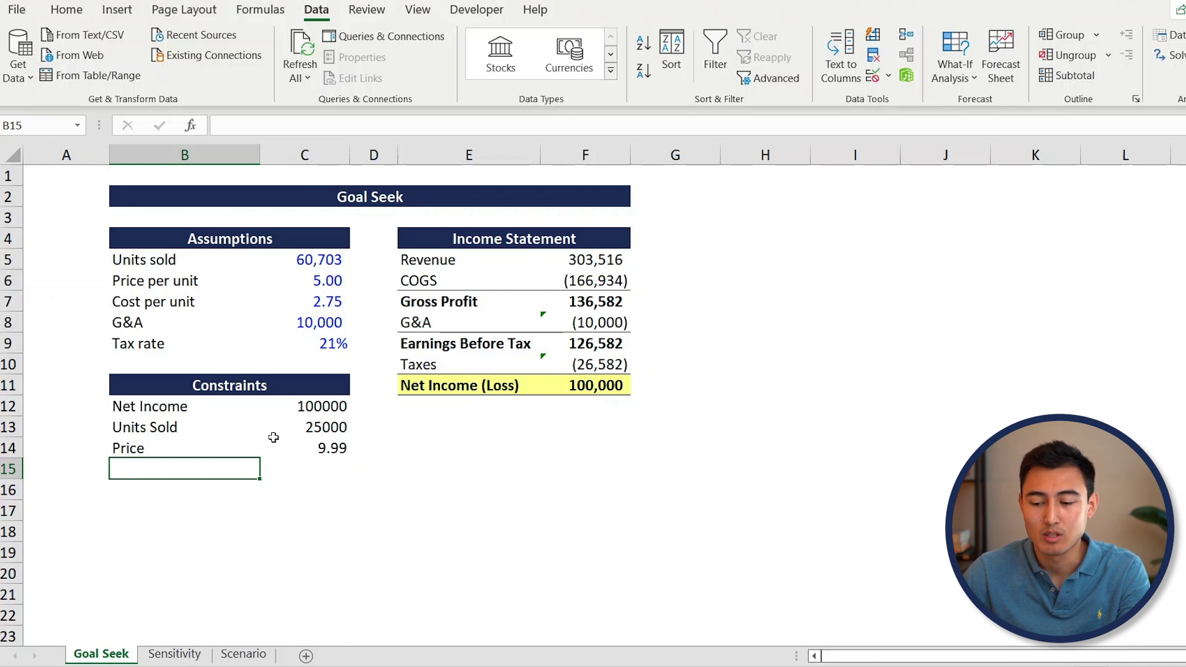
{"action": "left_click", "coordinate": [1169, 60]}
- In Solver Parameters, set objective $F$11 to Value Of 100000, changing cells $C$5:$C$6
{"action": "left_click_drag", "start_coordinate": [333, 219], "coordinate": [816, 173]}
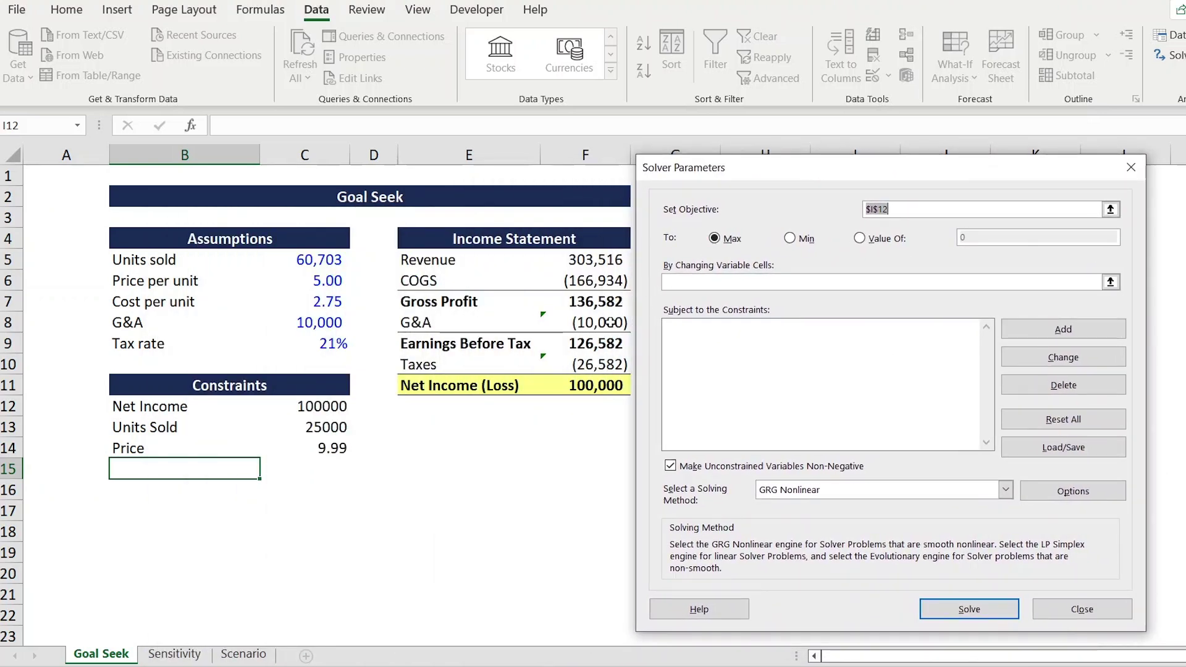
{"action": "left_click", "coordinate": [587, 385]}
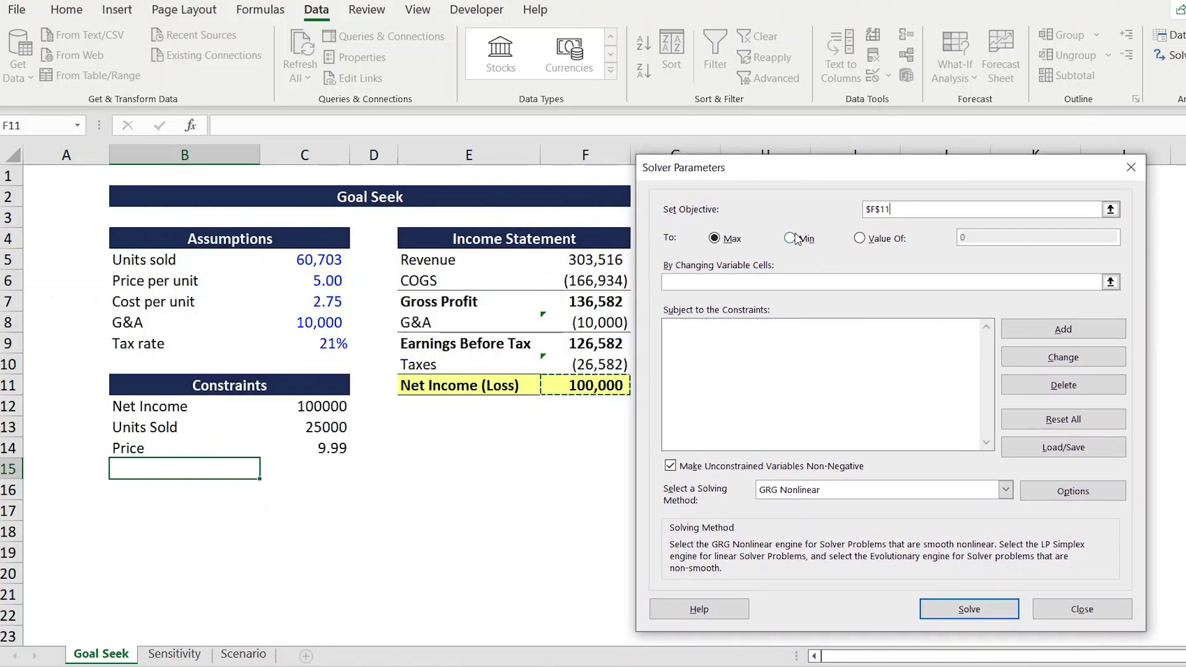
{"action": "left_click", "coordinate": [859, 238]}
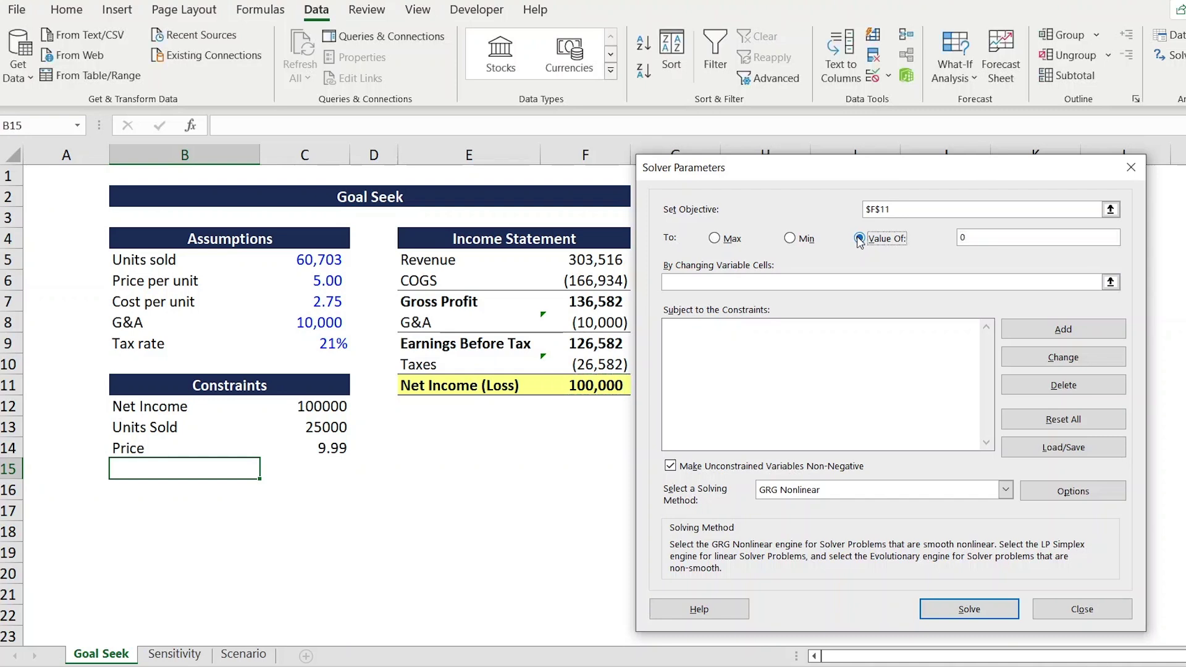
{"action": "left_click", "coordinate": [1010, 239]}
{"action": "key", "text": "BackSpace"}
{"action": "left_click", "coordinate": [859, 284]}
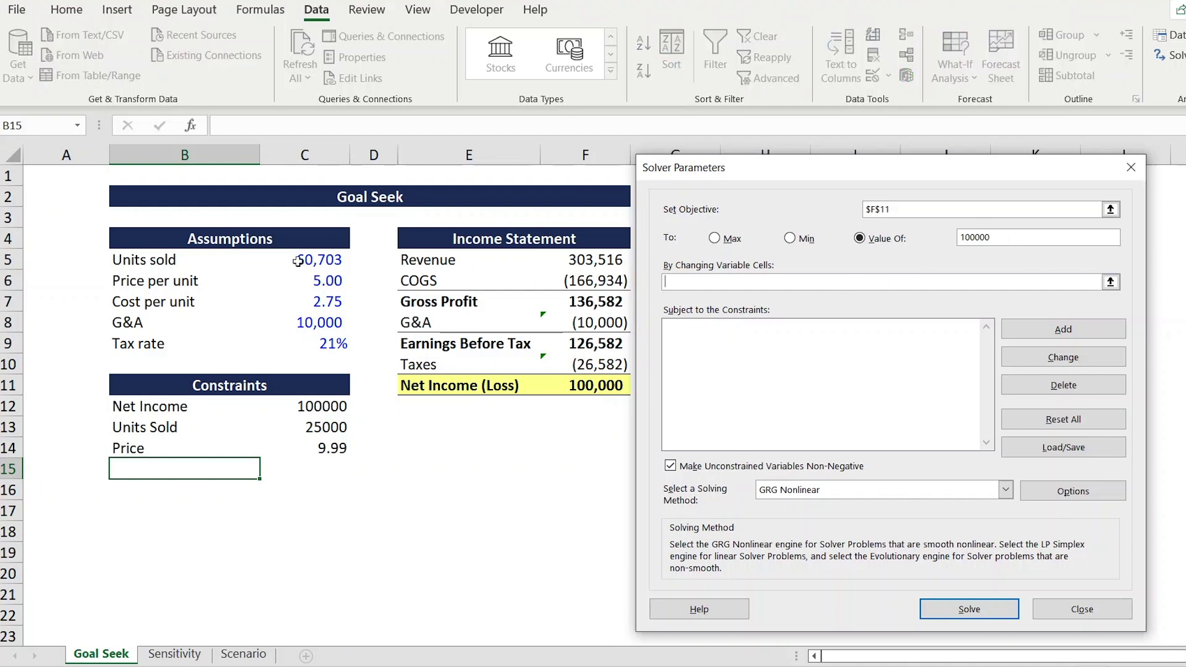
{"action": "left_click_drag", "start_coordinate": [298, 260], "coordinate": [310, 281]}
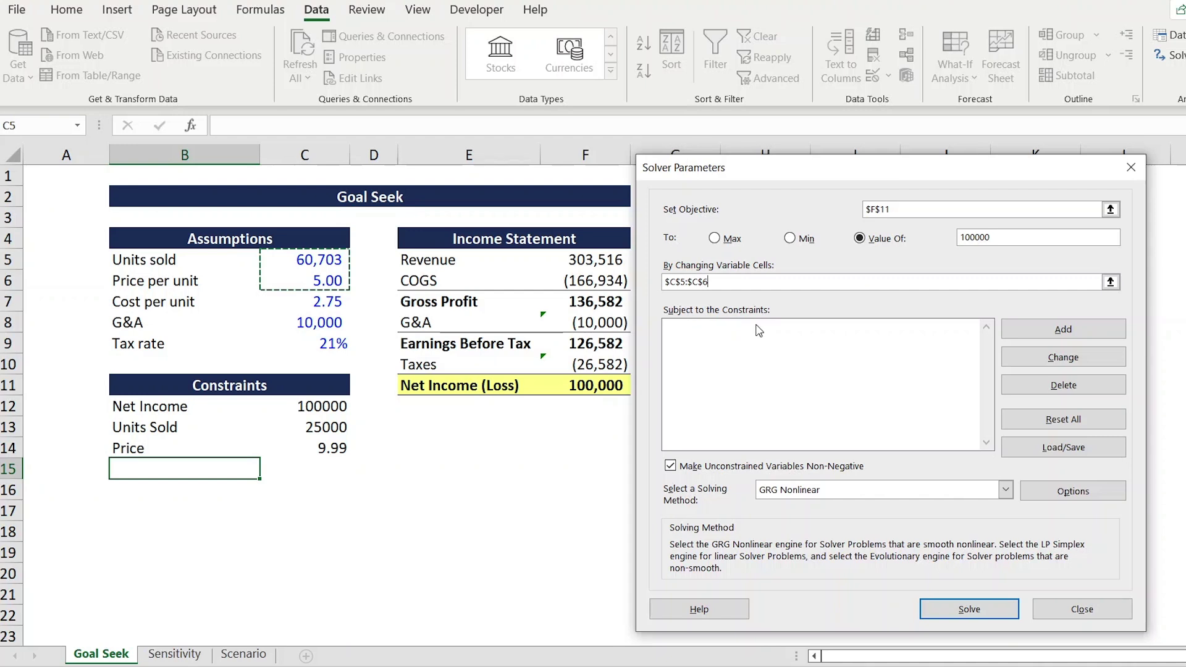
{"action": "left_click", "coordinate": [1022, 330]}
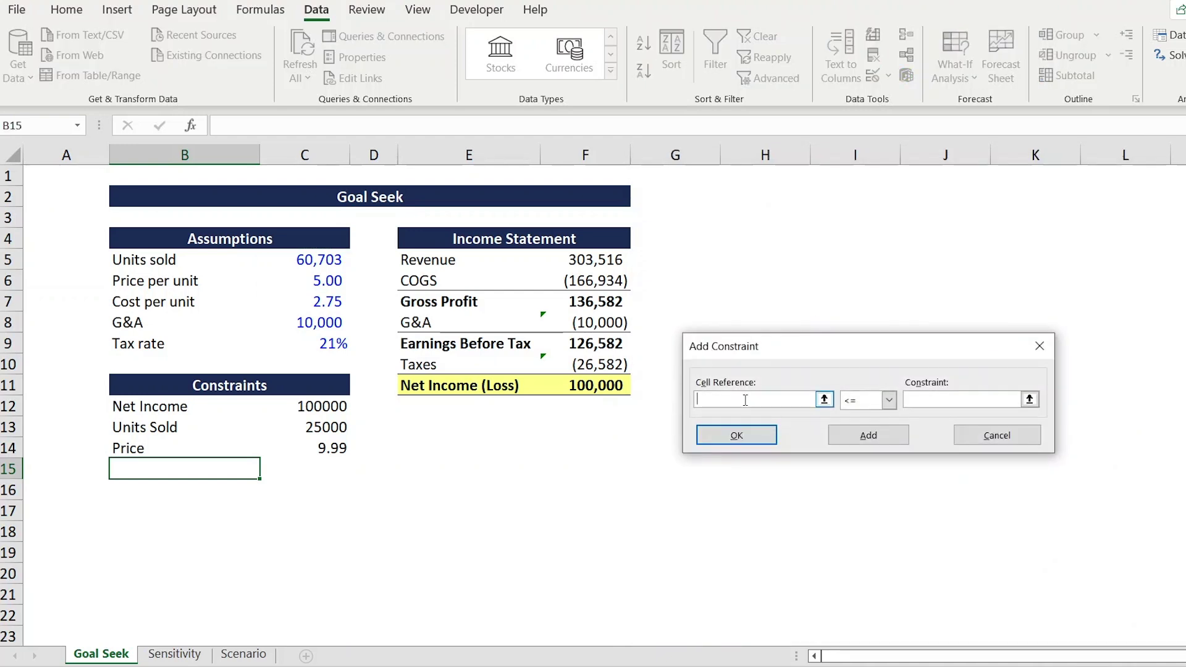
- Add the Solver constraints $C$5 <= $C$13 and $C$6 <= $C$14
{"action": "left_click", "coordinate": [312, 263]}
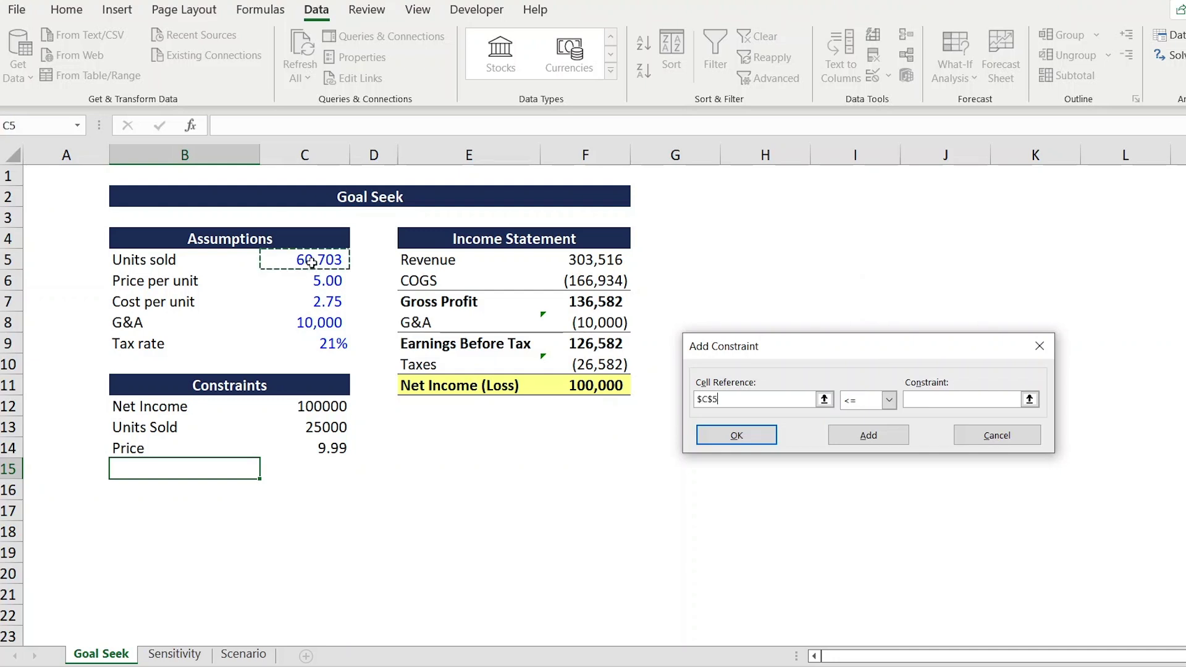
{"action": "left_click", "coordinate": [941, 399]}
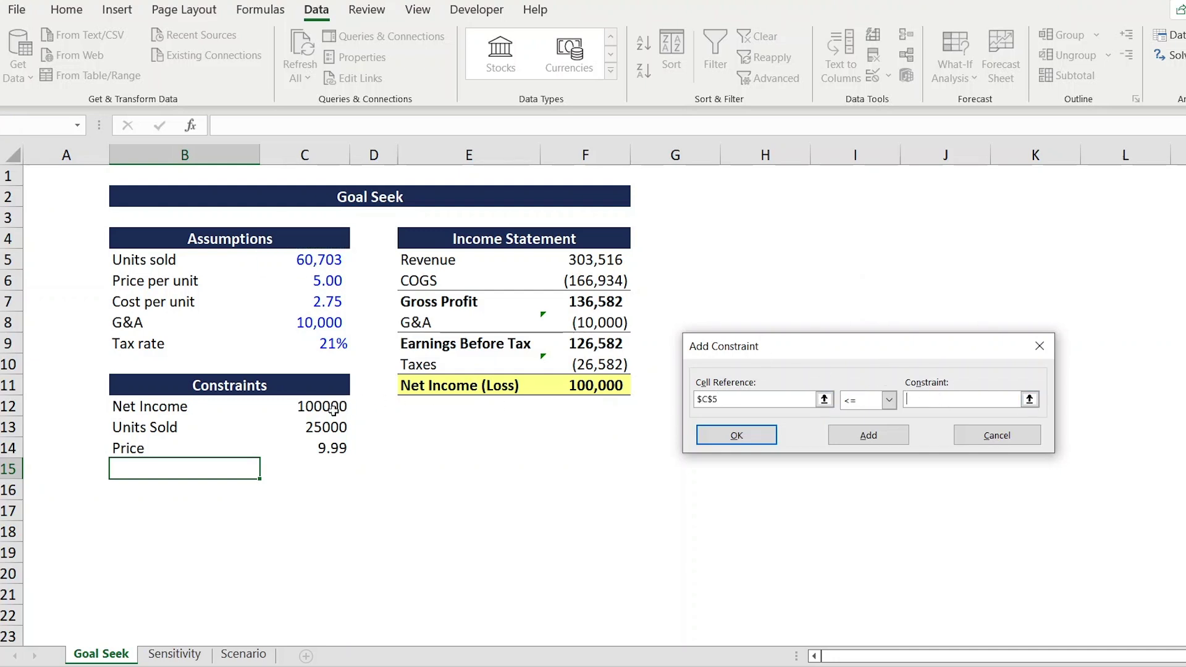
{"action": "left_click", "coordinate": [314, 433]}
{"action": "left_click", "coordinate": [868, 435]}
{"action": "left_click", "coordinate": [314, 284]}
{"action": "left_click", "coordinate": [931, 398]}
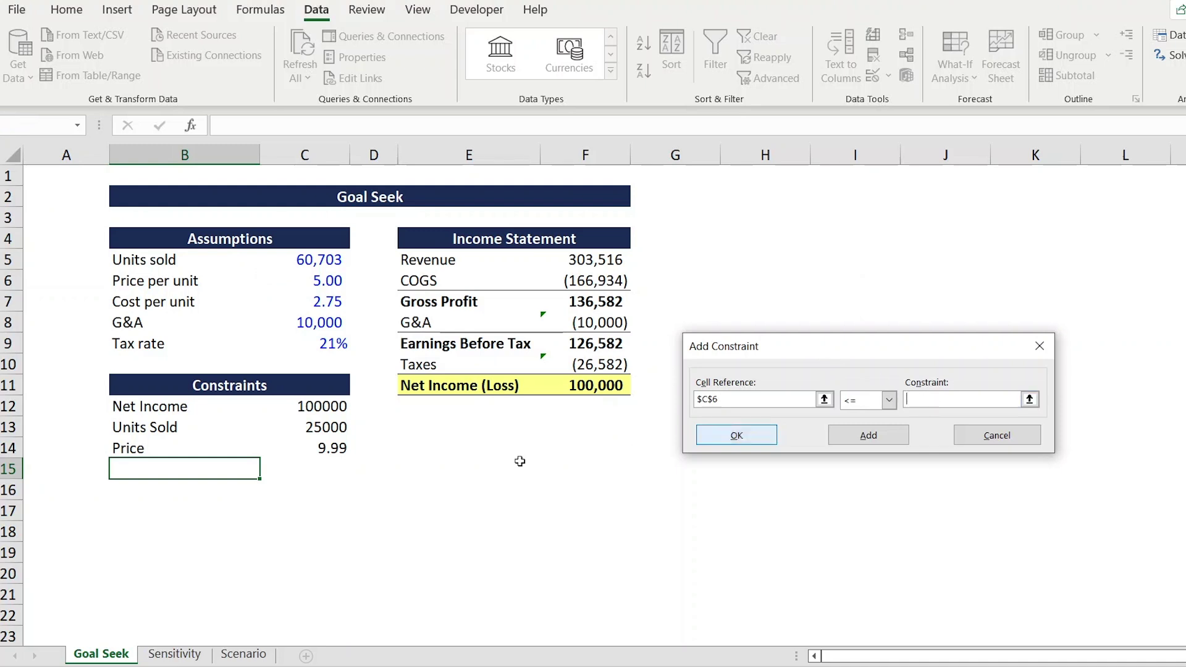
{"action": "left_click", "coordinate": [324, 449]}
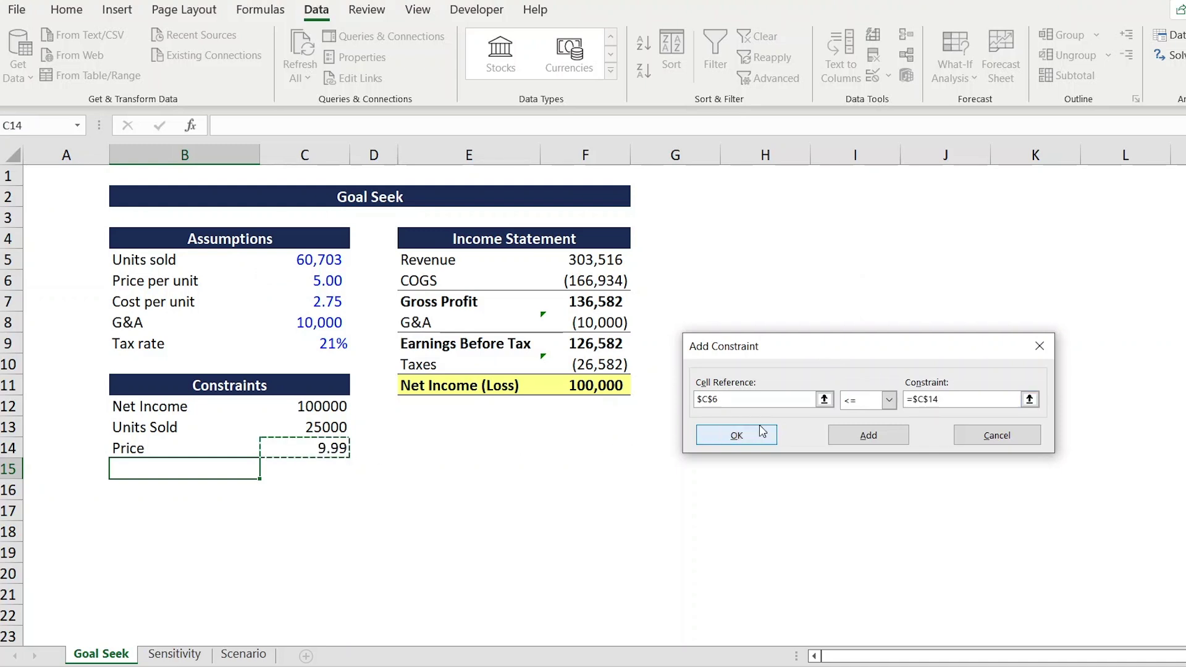
{"action": "left_click", "coordinate": [862, 436]}
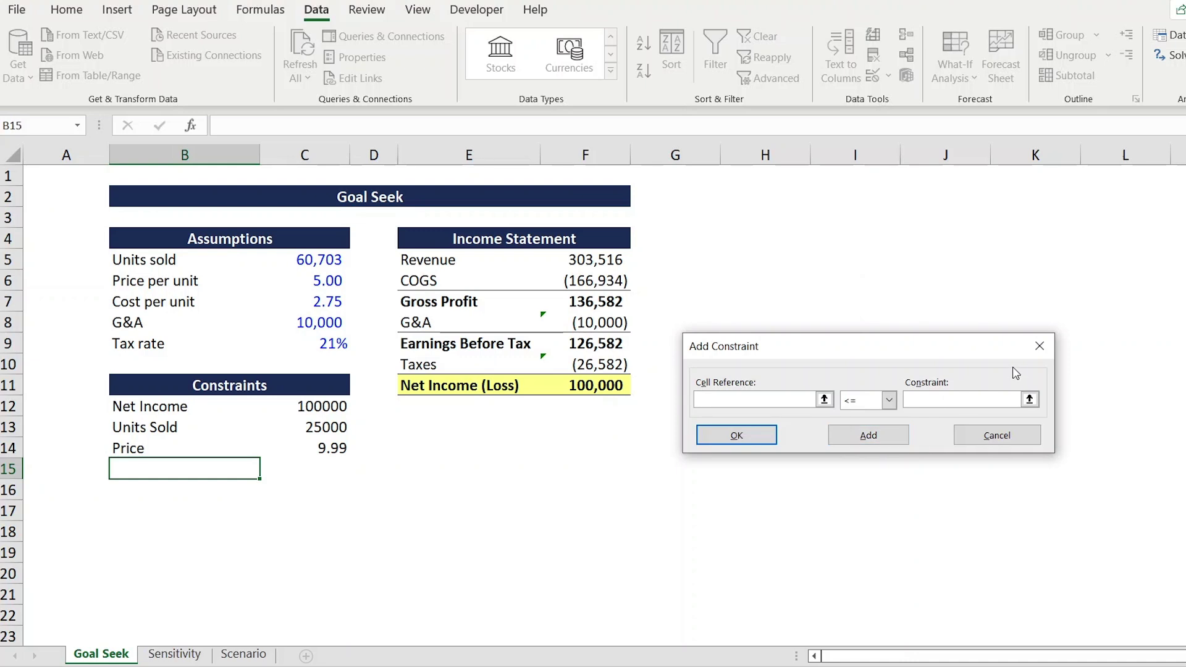
{"action": "left_click", "coordinate": [1040, 347]}
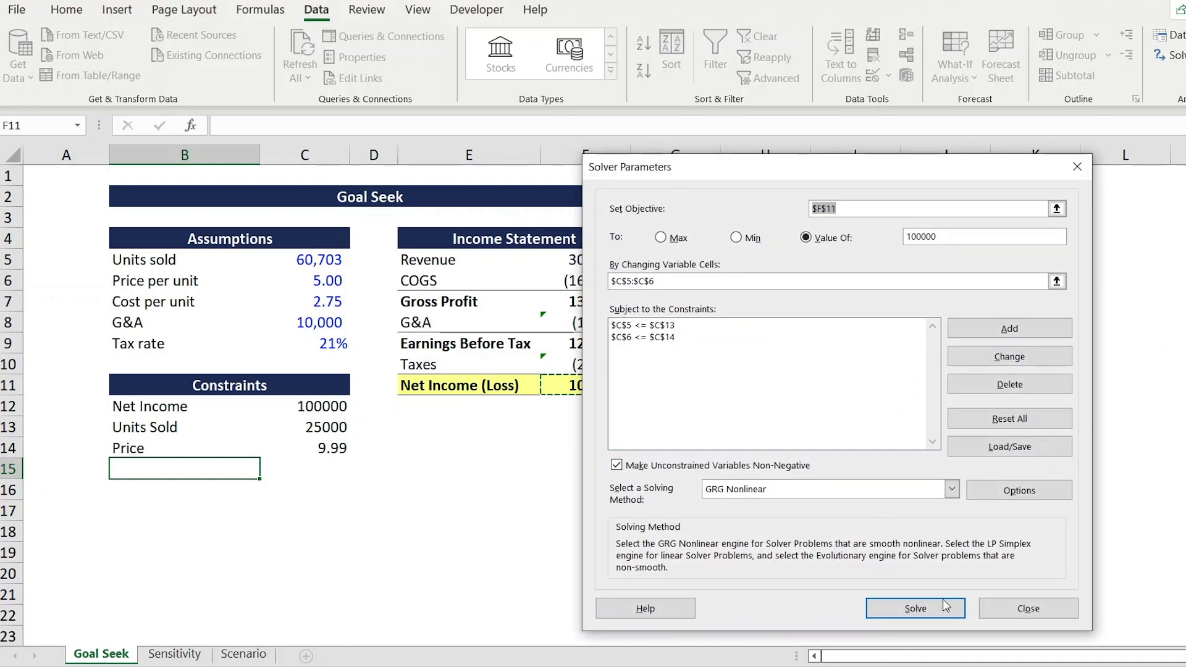
- Solve and keep the solution: 25,000 units at 8.21 per unit giving 100,000 net income
{"action": "left_click", "coordinate": [912, 610]}
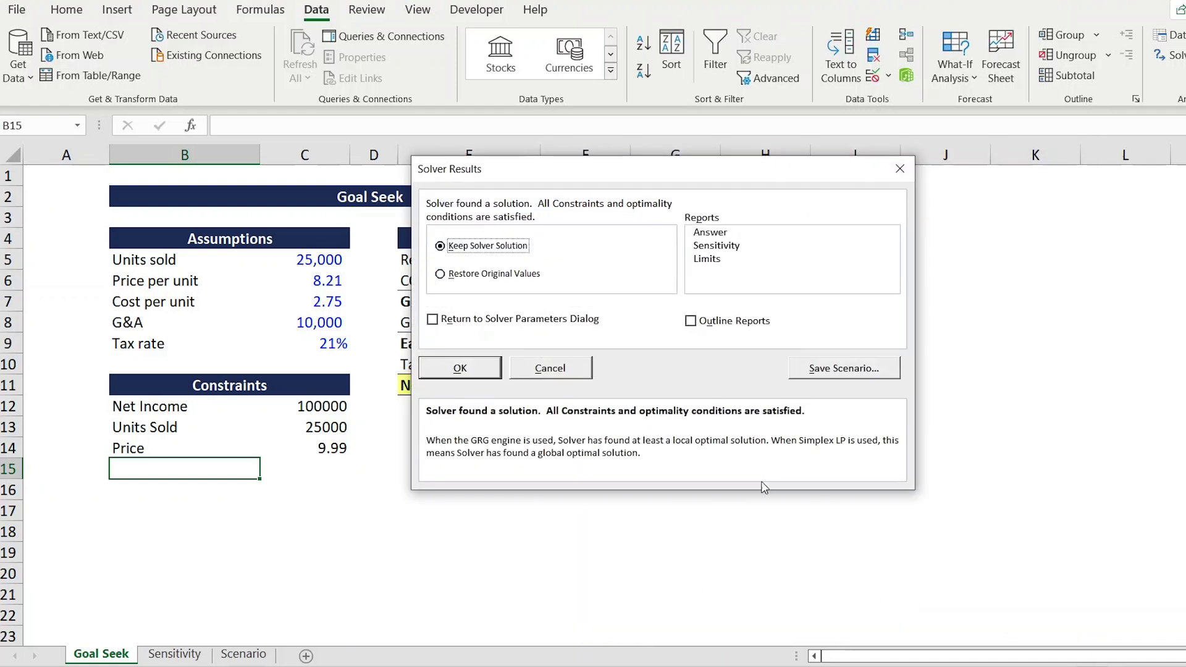
{"action": "left_click", "coordinate": [458, 370]}
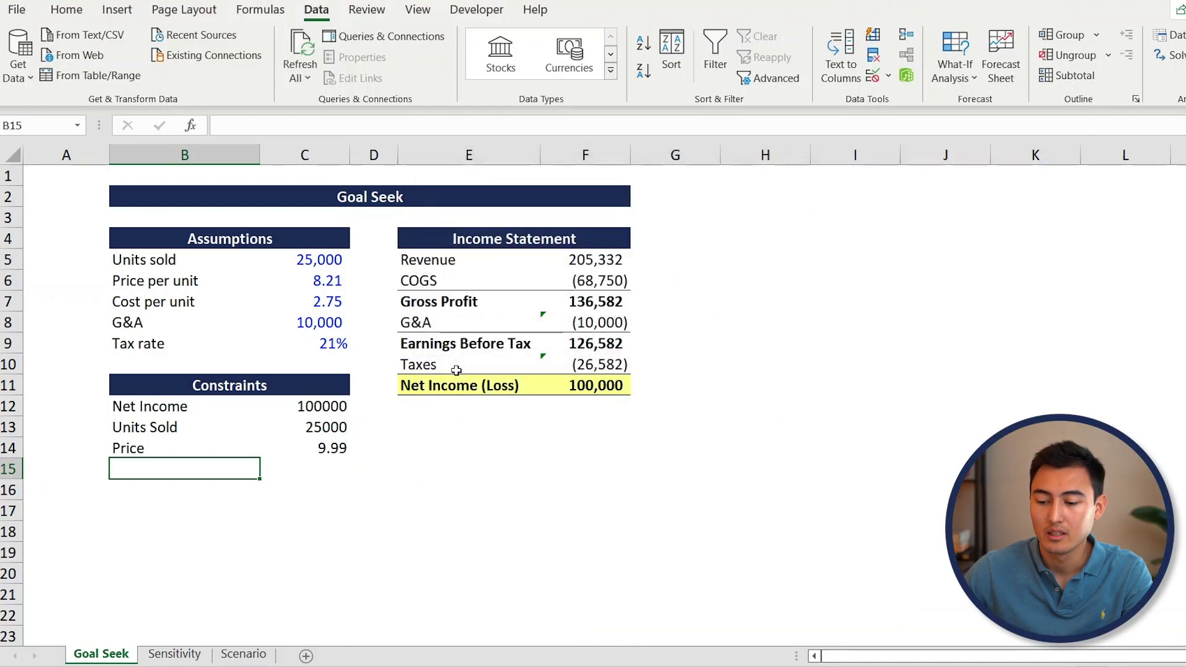
{"action": "left_click", "coordinate": [302, 260]}
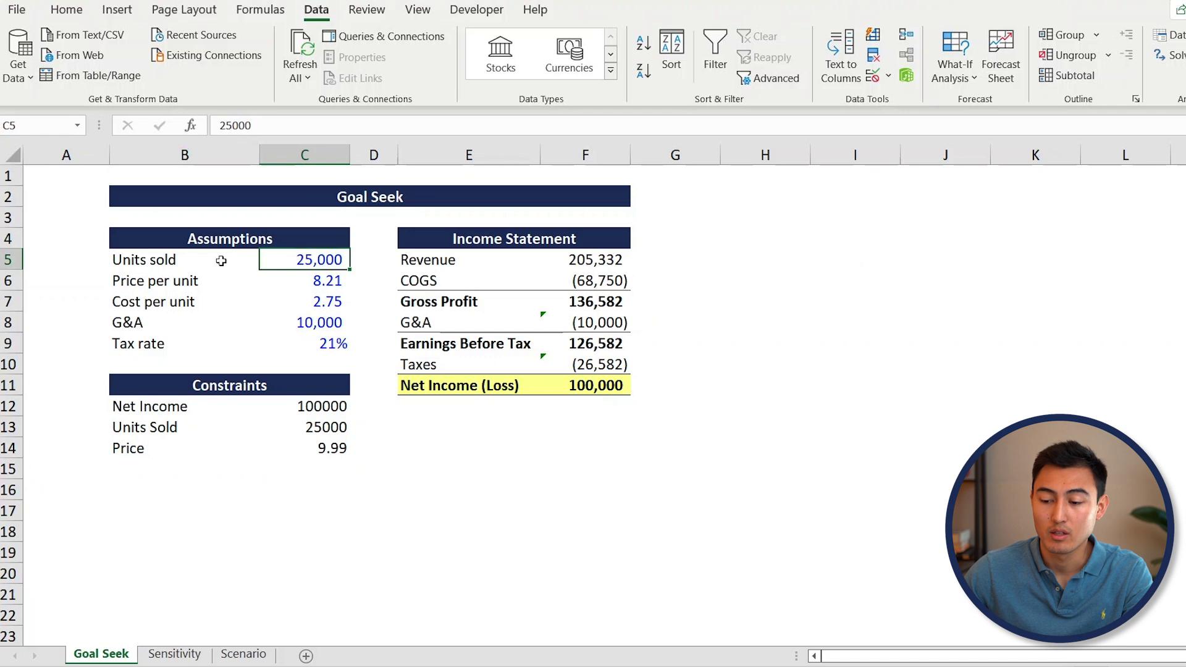
{"action": "left_click", "coordinate": [583, 389]}
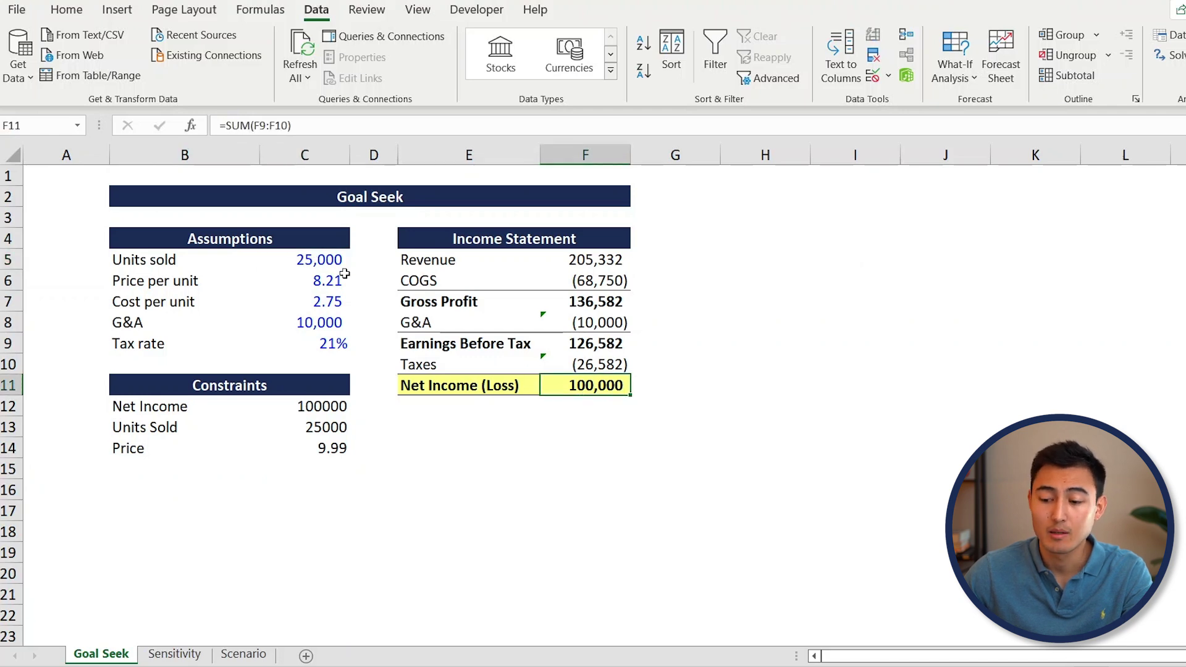
{"action": "left_click", "coordinate": [305, 282]}
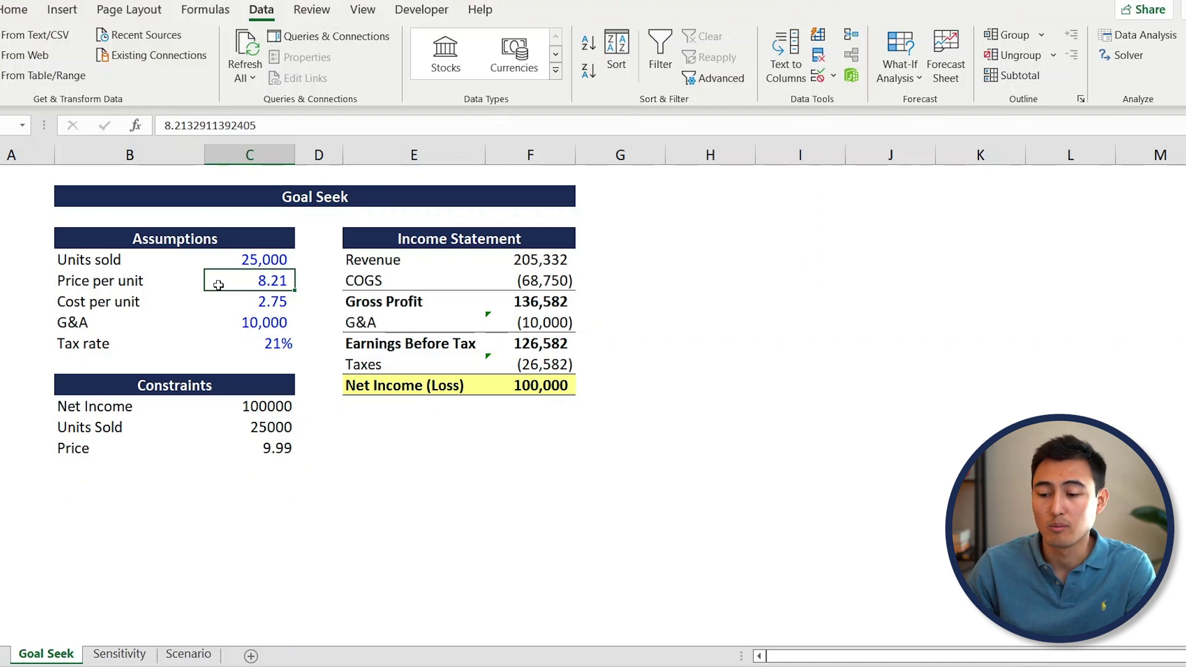
{"action": "key", "text": "ctrl+Page_Down"}
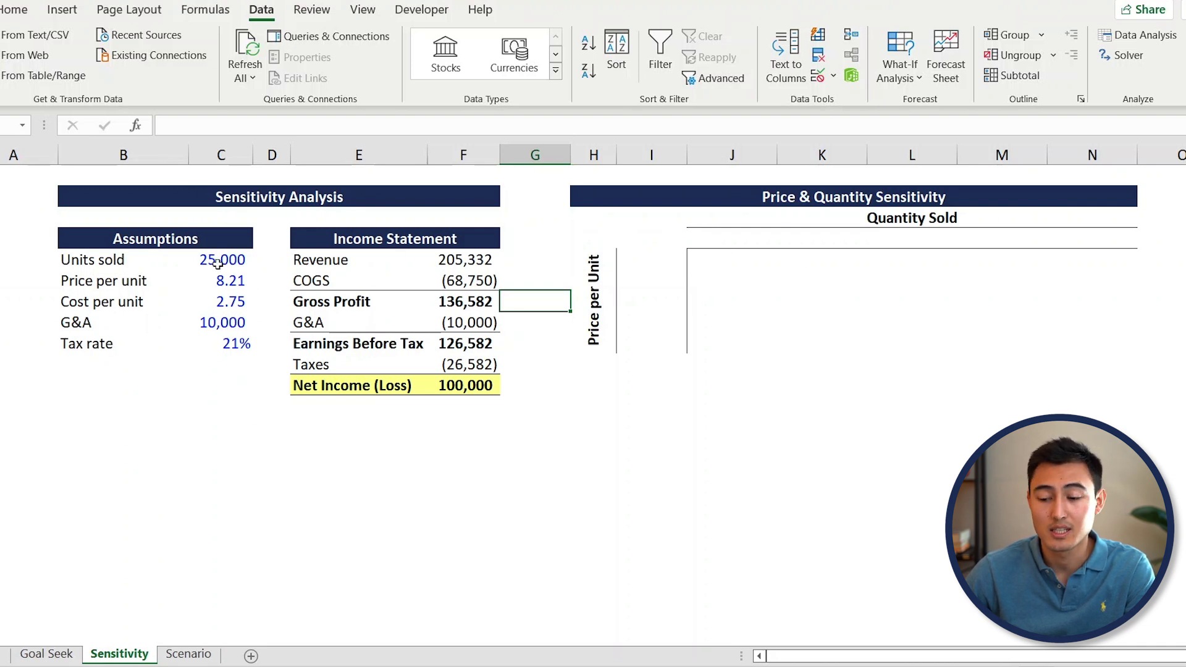
- Paste the price per unit (8) and units sold (25,000) as values into the table's axes
{"action": "key", "text": "Left"}
{"action": "key", "text": "Left"}
{"action": "key", "text": "Left"}
{"action": "key", "text": "Left"}
{"action": "key", "text": "Up"}
{"action": "key", "text": "Right"}
{"action": "key", "text": "Right"}
{"action": "key", "text": "Right"}
{"action": "key", "text": "Right"}
{"action": "key", "text": "Right"}
{"action": "key", "text": "Right"}
{"action": "key", "text": "Down"}
{"action": "key", "text": "Down"}
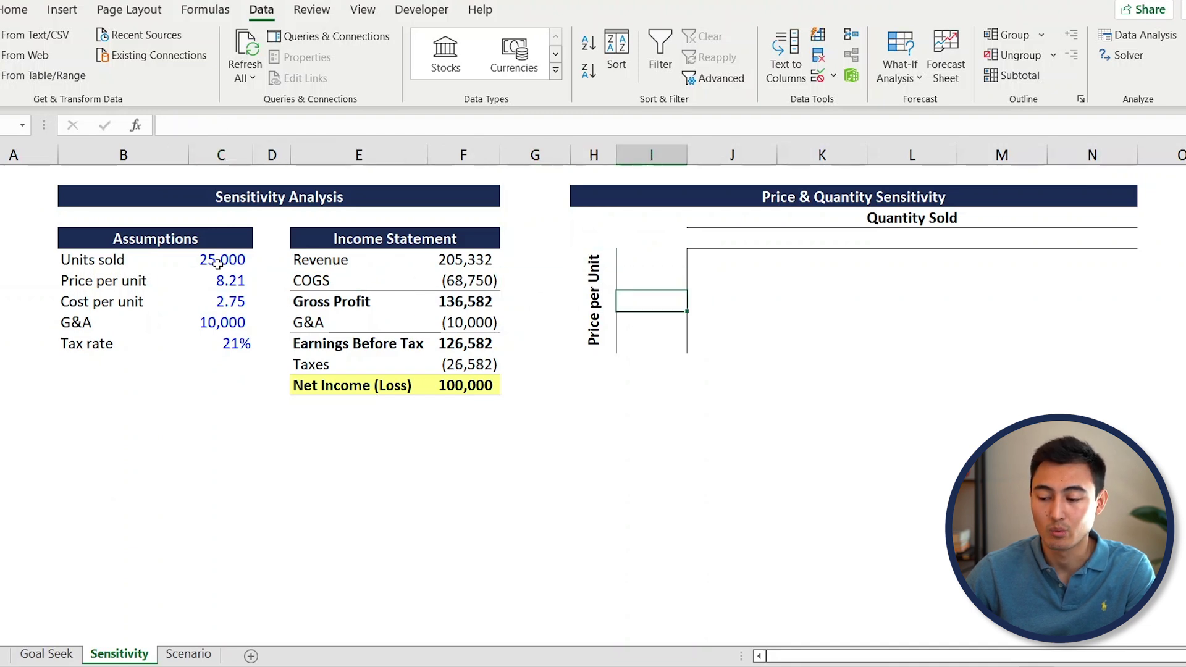
{"action": "key", "text": "Left"}
{"action": "key", "text": "Left"}
{"action": "key", "text": "Left"}
{"action": "key", "text": "Left"}
{"action": "key", "text": "Left"}
{"action": "key", "text": "Left"}
{"action": "key", "text": "Up"}
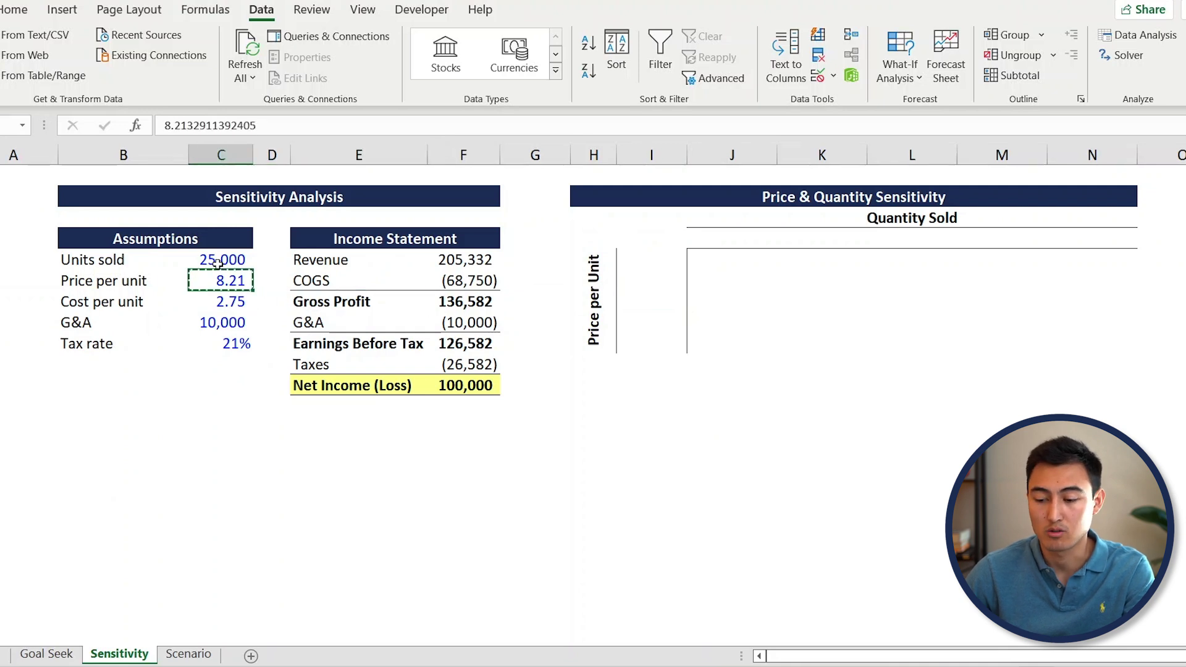
{"action": "key", "text": "Right"}
{"action": "key", "text": "Right"}
{"action": "key", "text": "Right"}
{"action": "key", "text": "Right"}
{"action": "key", "text": "Right"}
{"action": "key", "text": "Right"}
{"action": "key", "text": "Down"}
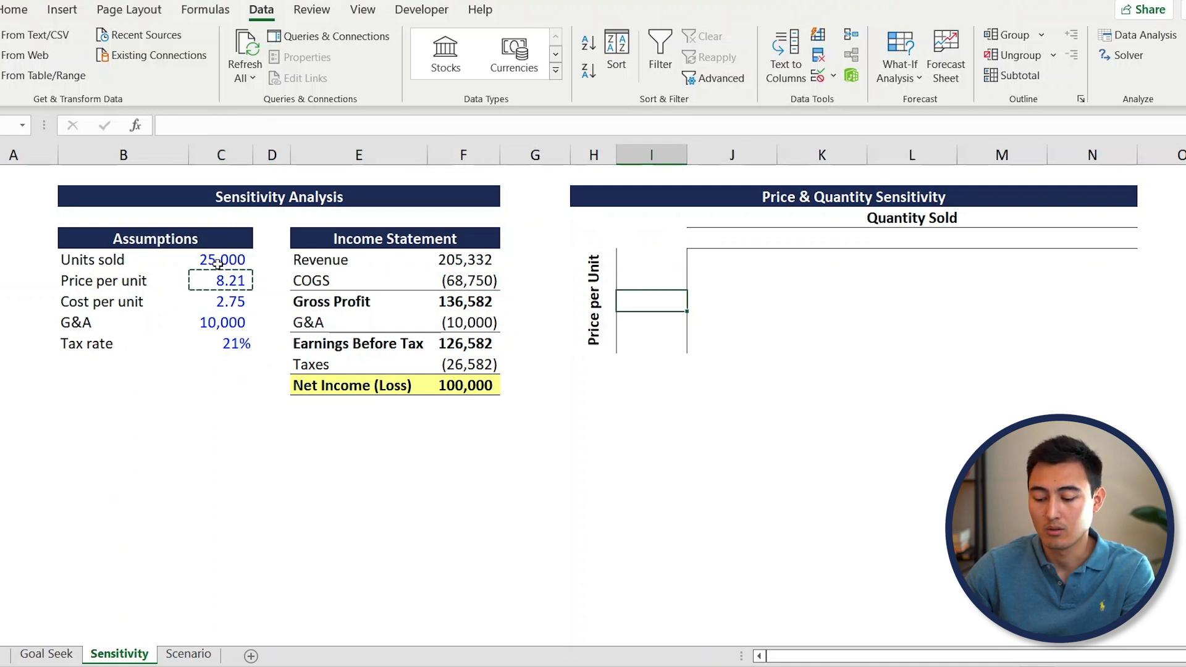
{"action": "key", "text": "alt+h"}
{"action": "key", "text": "v"}
{"action": "key", "text": "v"}
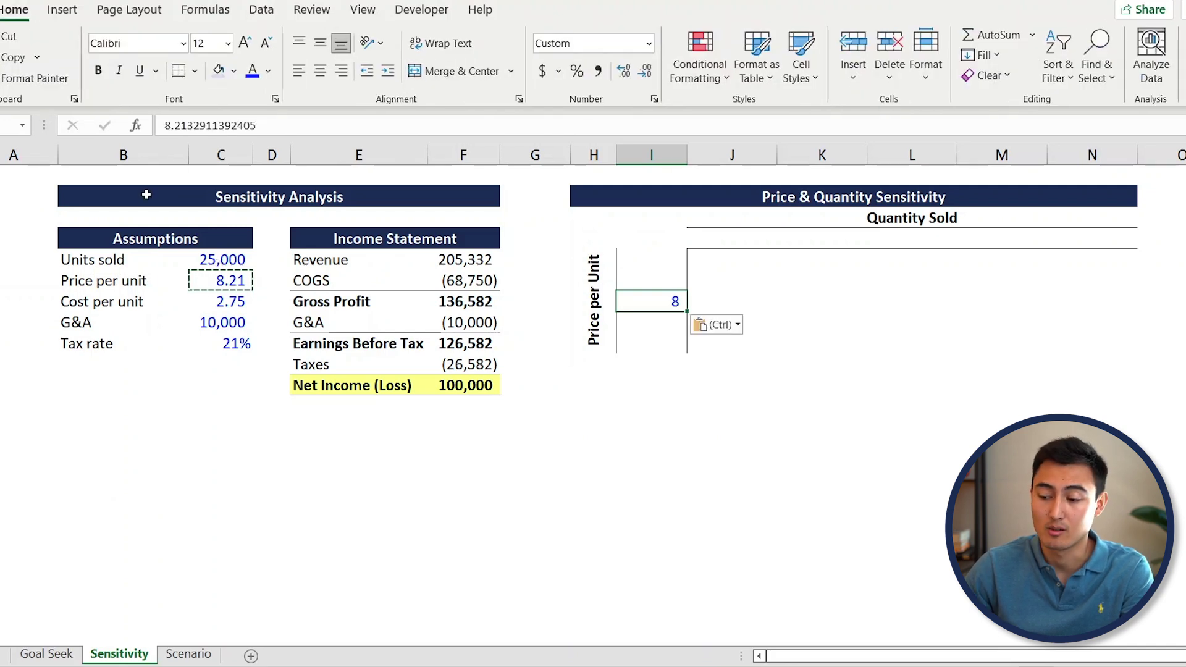
{"action": "key", "text": "Up"}
{"action": "key", "text": "Left"}
{"action": "key", "text": "Left"}
{"action": "key", "text": "Left"}
{"action": "key", "text": "Left"}
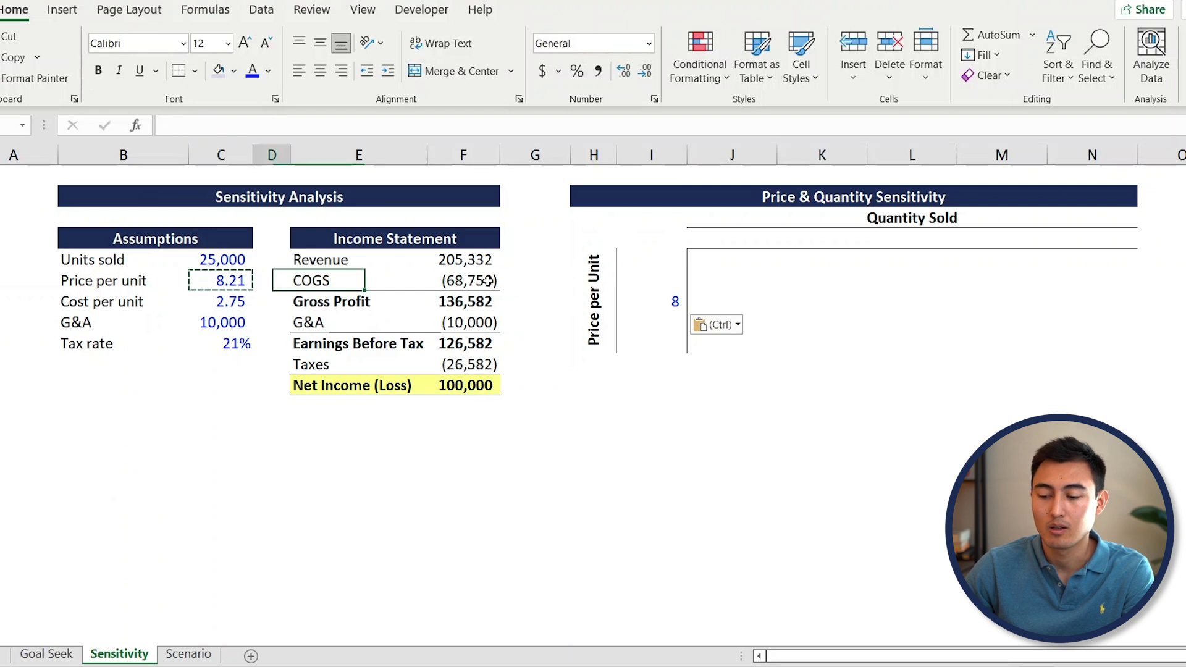
{"action": "key", "text": "Left"}
{"action": "key", "text": "Left"}
{"action": "key", "text": "Up"}
{"action": "key", "text": "ctrl+c"}
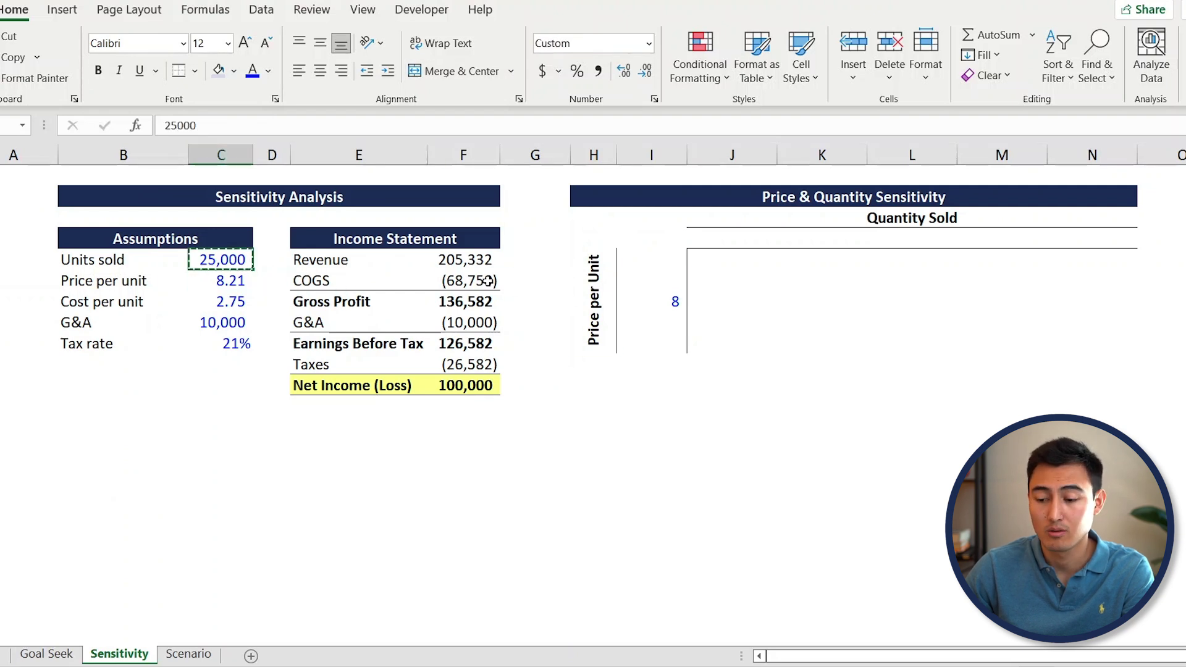
{"action": "key", "text": "Right"}
{"action": "key", "text": "Right"}
{"action": "key", "text": "Right"}
{"action": "key", "text": "Right"}
{"action": "key", "text": "Right"}
{"action": "key", "text": "Right"}
{"action": "key", "text": "Right"}
{"action": "key", "text": "Right"}
{"action": "key", "text": "Right"}
{"action": "key", "text": "Up"}
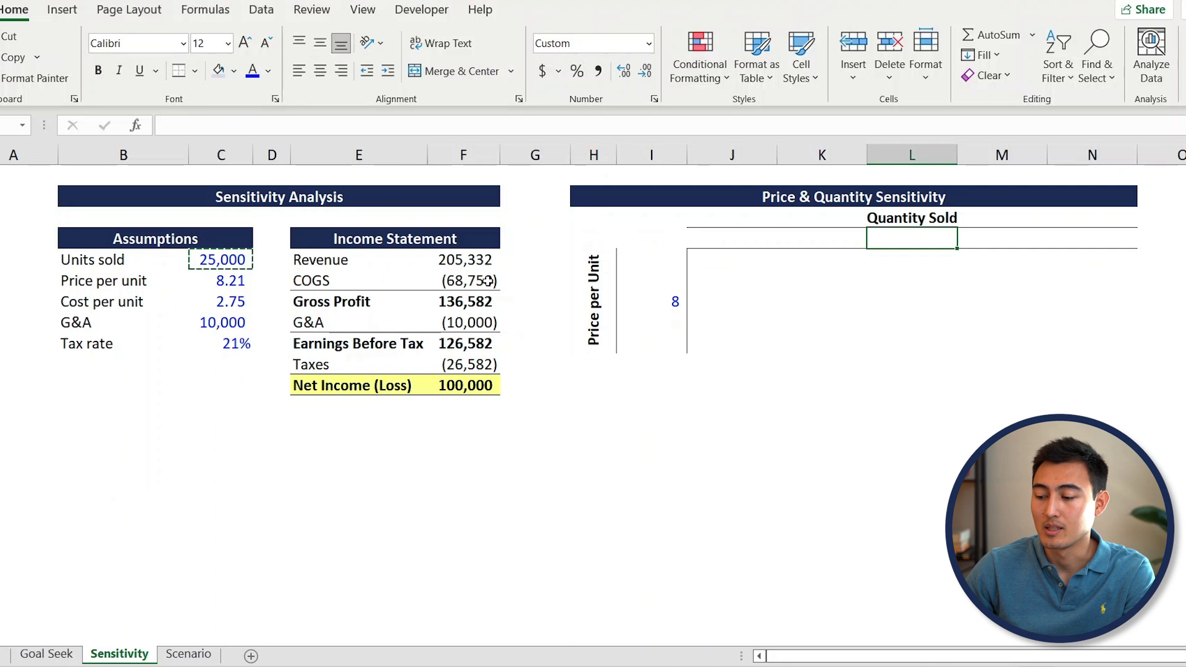
{"action": "key", "text": "alt+h"}
{"action": "key", "text": "v"}
{"action": "key", "text": "v"}
{"action": "key", "text": "Left"}
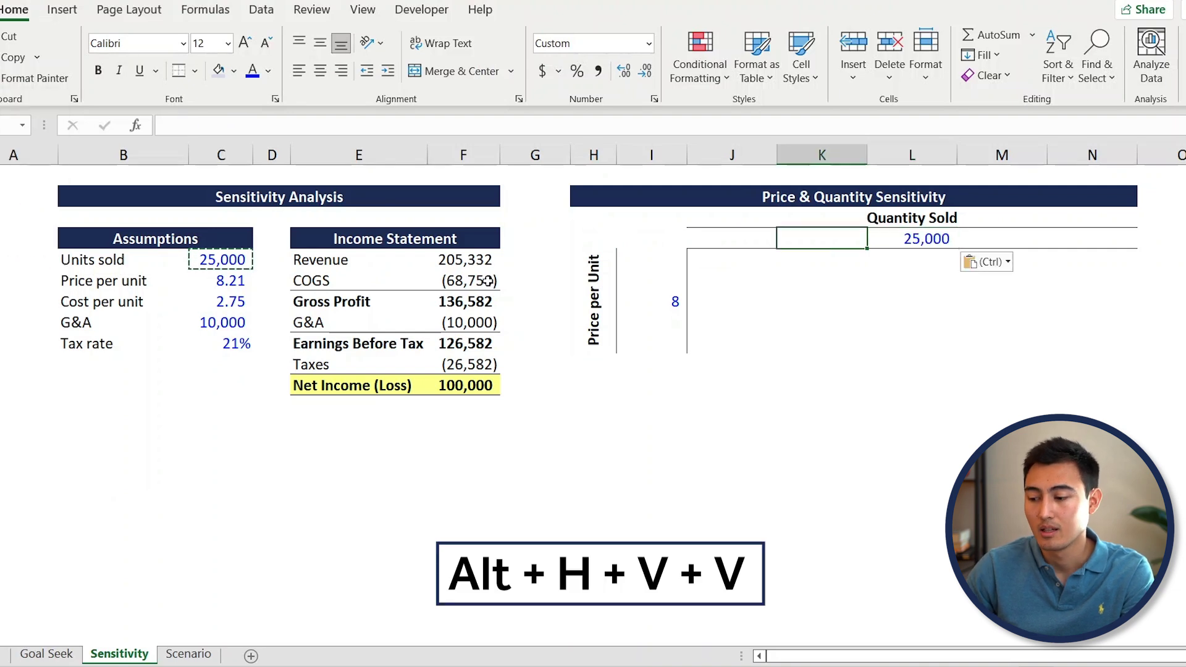
{"action": "key", "text": "Right"}
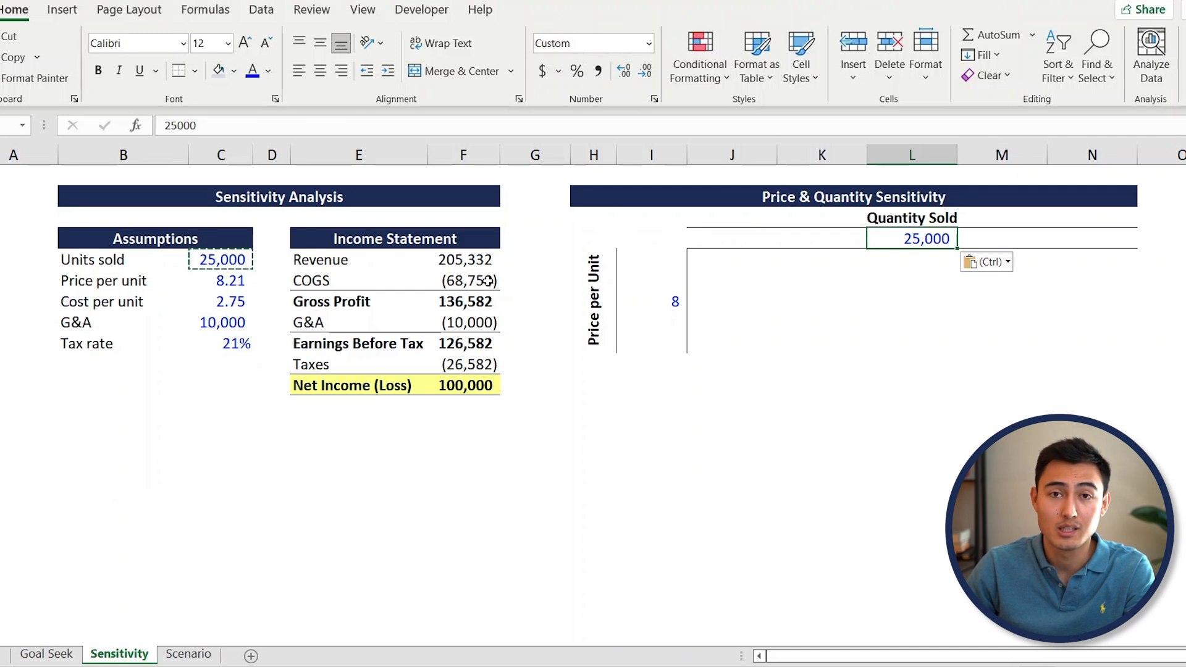
- Fill the quantity row with =L4-5000 and =L4+5000 formulas, giving 15,000 to 35,000
{"action": "key", "text": "Left"}
{"action": "type", "text": "="}
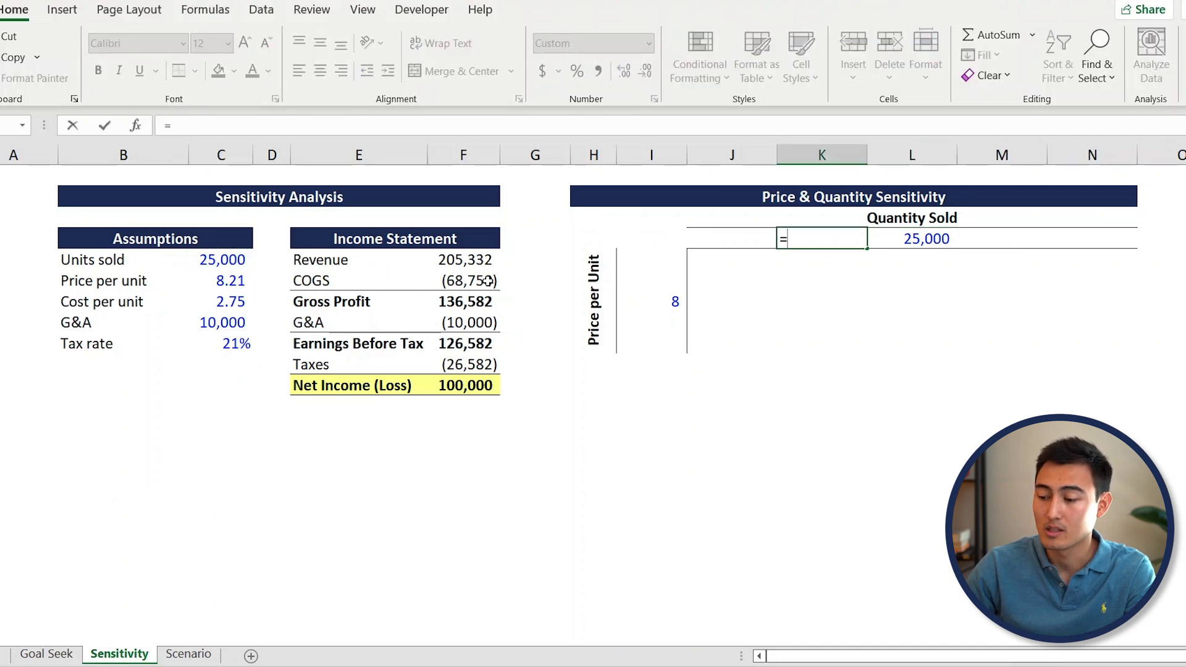
{"action": "key", "text": "Right"}
{"action": "type", "text": "-"}
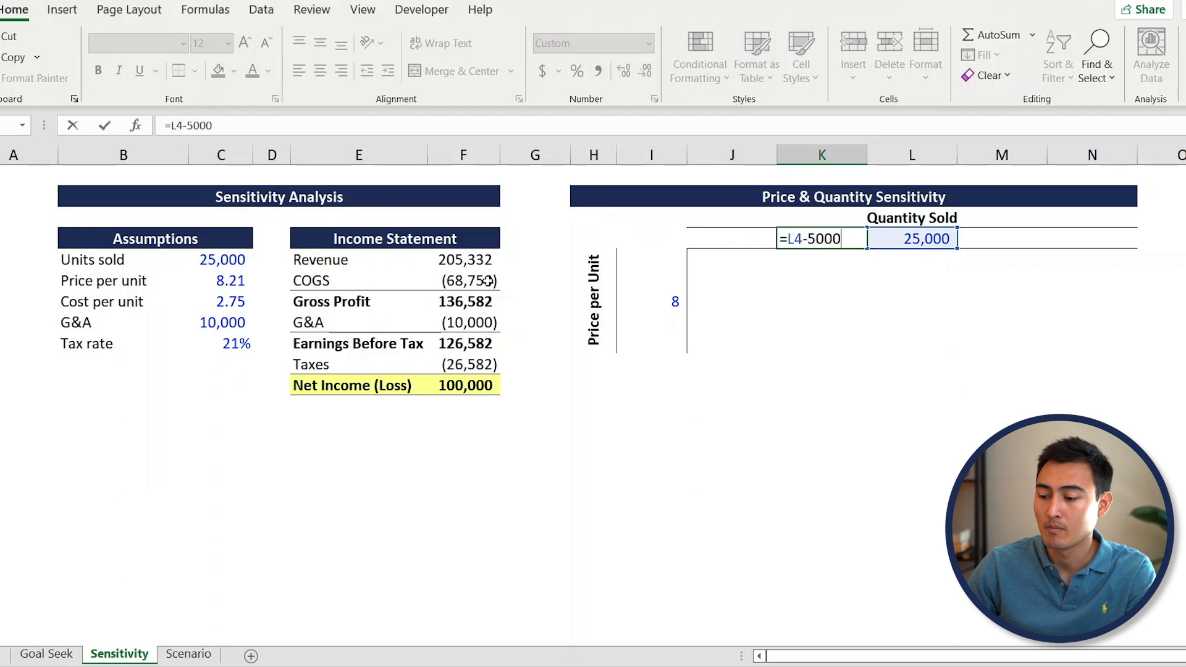
{"action": "key", "text": "Return"}
{"action": "key", "text": "Up"}
{"action": "key", "text": "ctrl+c"}
{"action": "key", "text": "Left"}
{"action": "key", "text": "ctrl+v"}
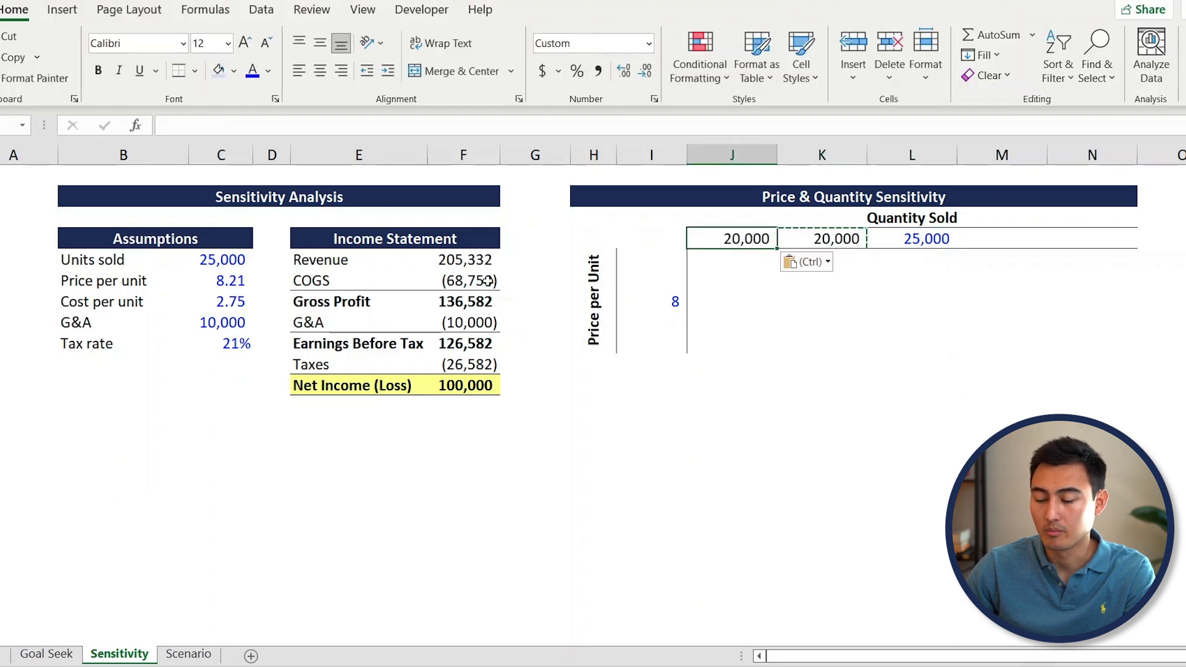
{"action": "key", "text": "Right"}
{"action": "key", "text": "Right"}
{"action": "key", "text": "Right"}
{"action": "type", "text": "="}
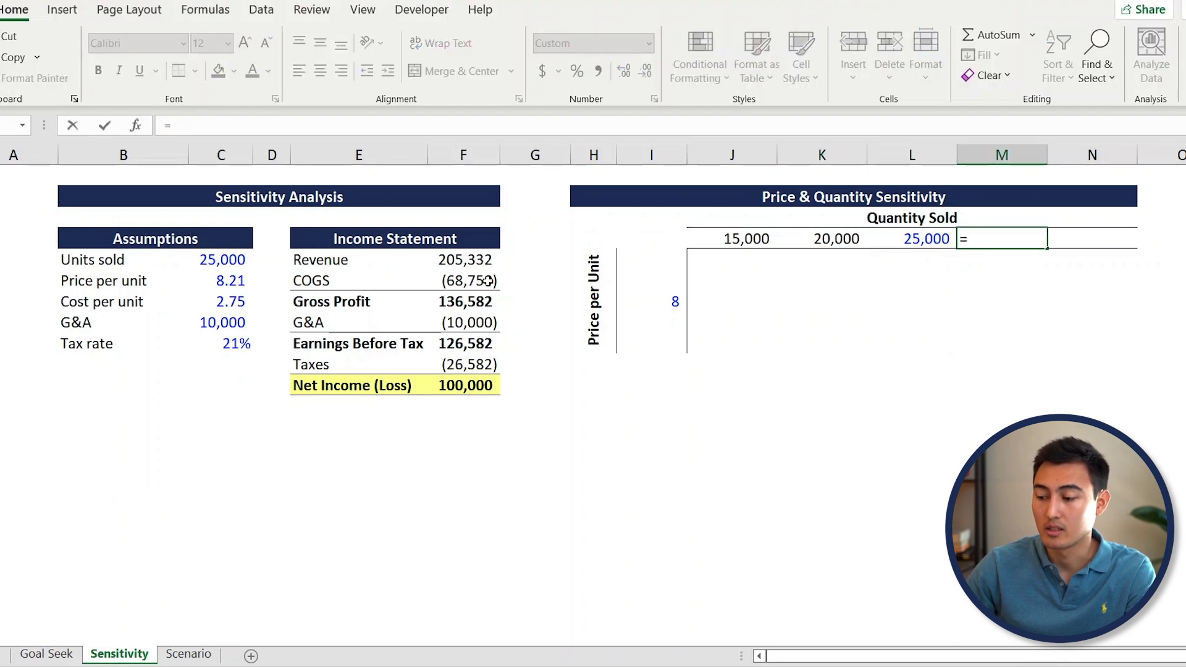
{"action": "key", "text": "Left"}
{"action": "type", "text": "+5000"}
{"action": "key", "text": "Return"}
{"action": "key", "text": "Up"}
{"action": "key", "text": "ctrl+c"}
{"action": "key", "text": "Right"}
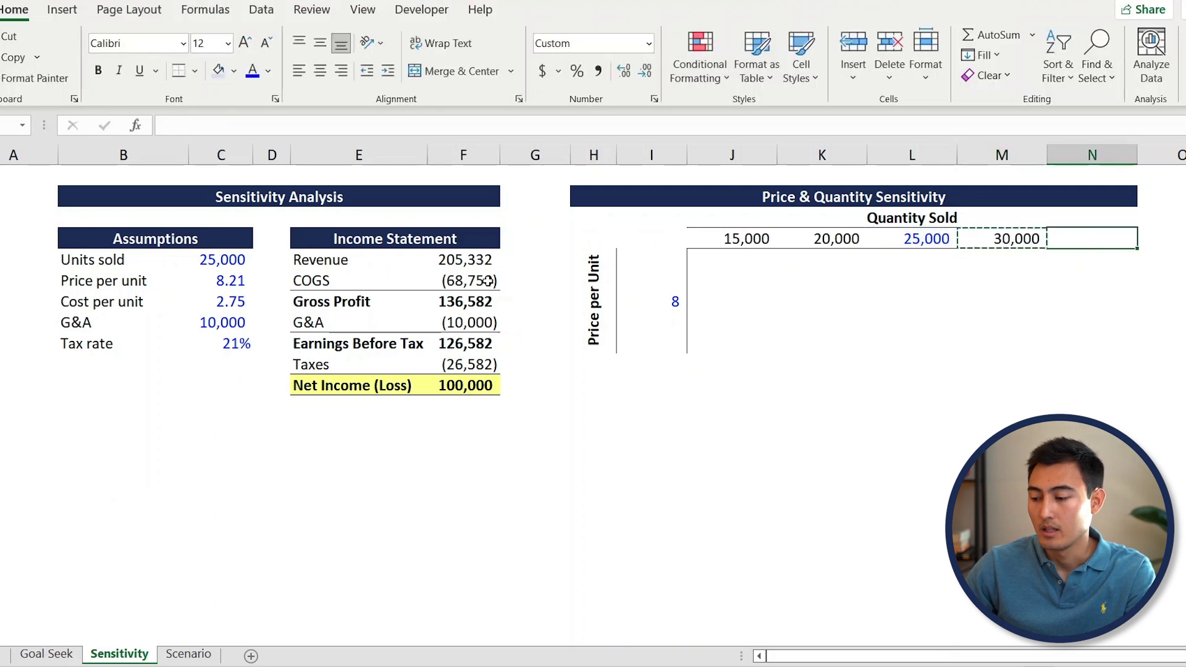
{"action": "key", "text": "ctrl+v"}
{"action": "key", "text": "Left"}
{"action": "key", "text": "Left"}
{"action": "key", "text": "Left"}
{"action": "key", "text": "Left"}
{"action": "key", "text": "Left"}
- Fill the price column with =I7-1 and =I7+1 formulas, giving prices 6 to 10
{"action": "key", "text": "Down"}
{"action": "key", "text": "Down"}
{"action": "key", "text": "Down"}
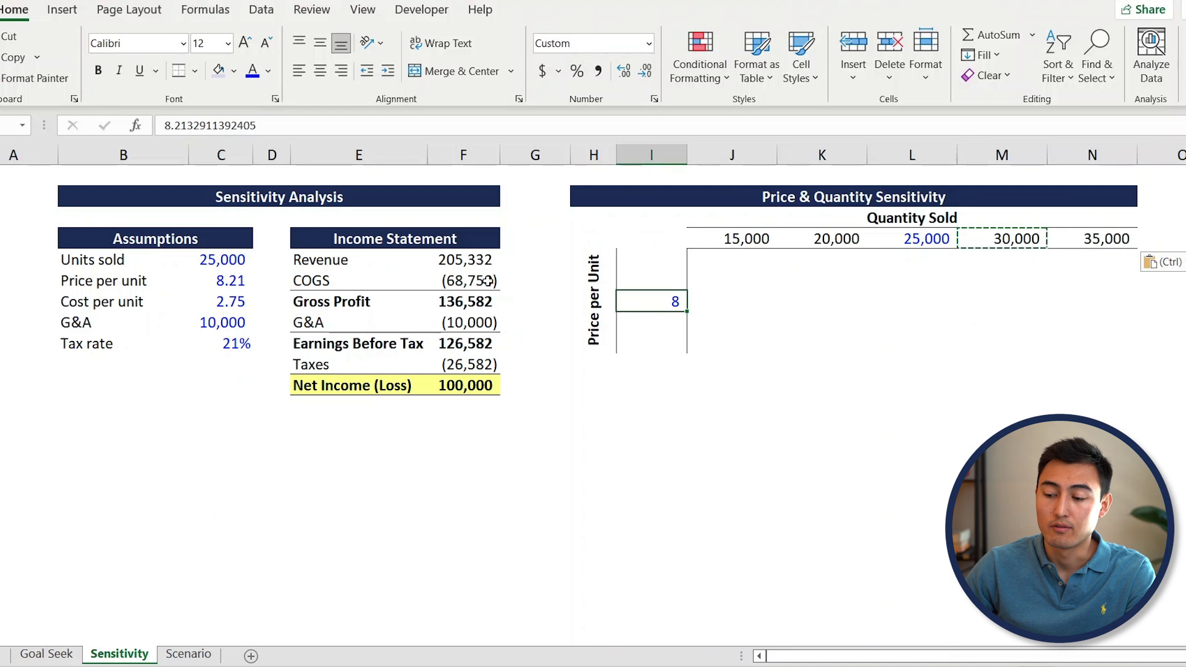
{"action": "key", "text": "Up"}
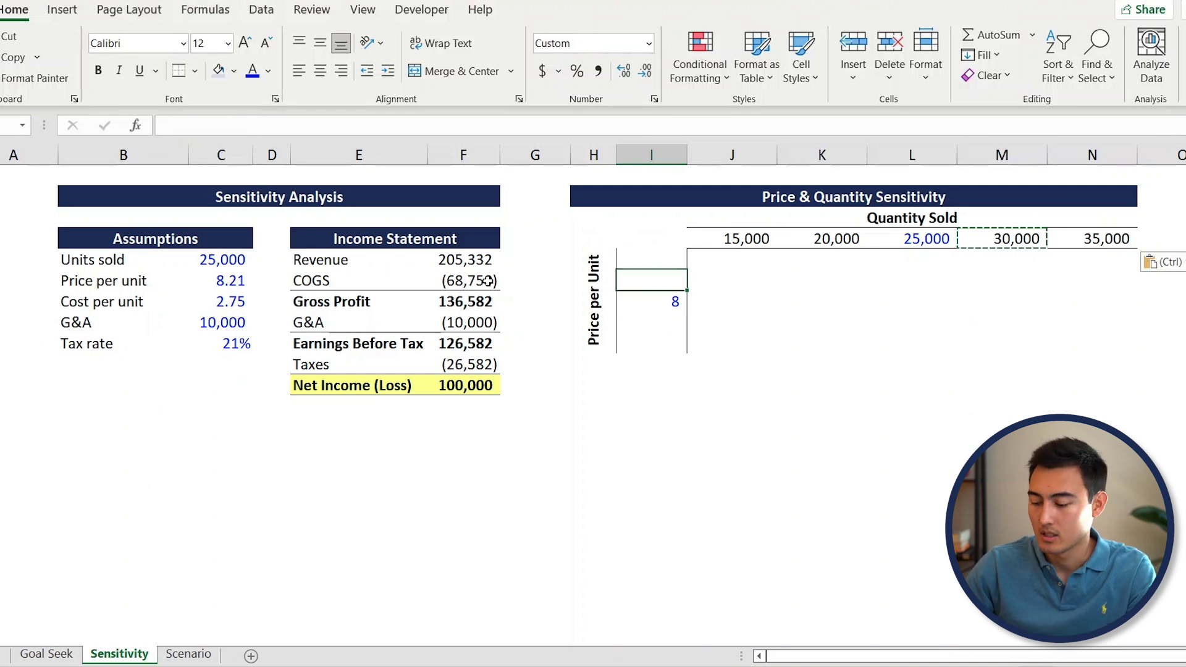
{"action": "type", "text": "="}
{"action": "key", "text": "Down"}
{"action": "type", "text": "-1"}
{"action": "key", "text": "Return"}
{"action": "key", "text": "Up"}
{"action": "key", "text": "ctrl+c"}
{"action": "key", "text": "Up"}
{"action": "key", "text": "ctrl+v"}
{"action": "key", "text": "Down"}
{"action": "key", "text": "Down"}
{"action": "key", "text": "Down"}
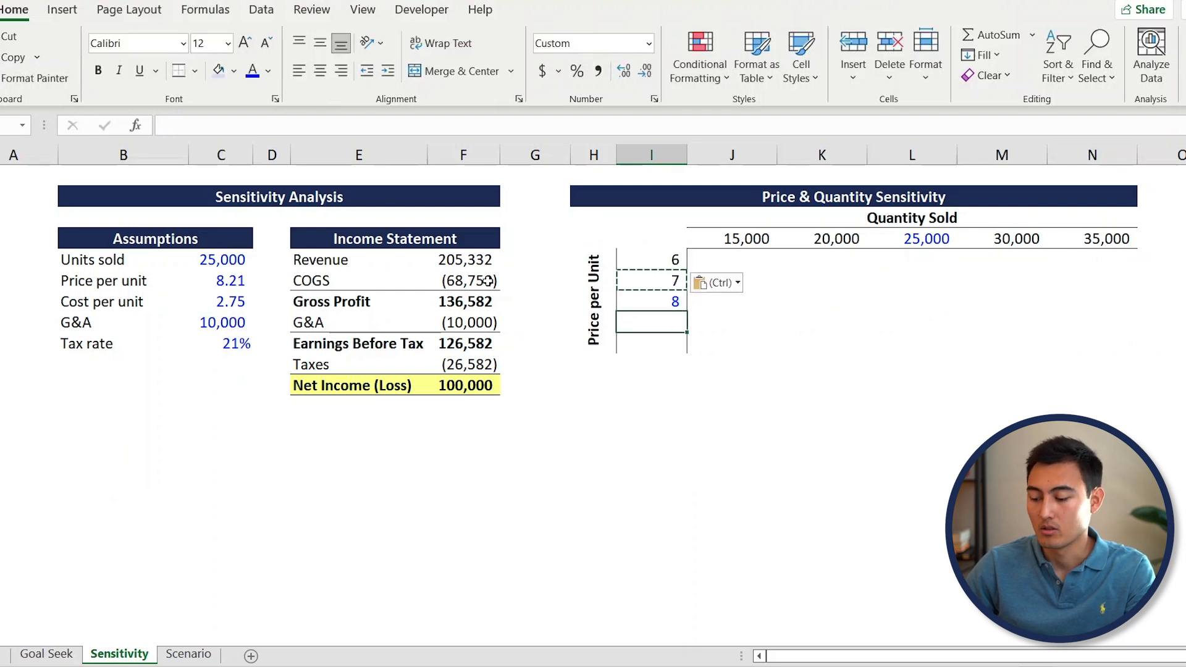
{"action": "type", "text": "="}
{"action": "key", "text": "Up"}
{"action": "type", "text": "+1"}
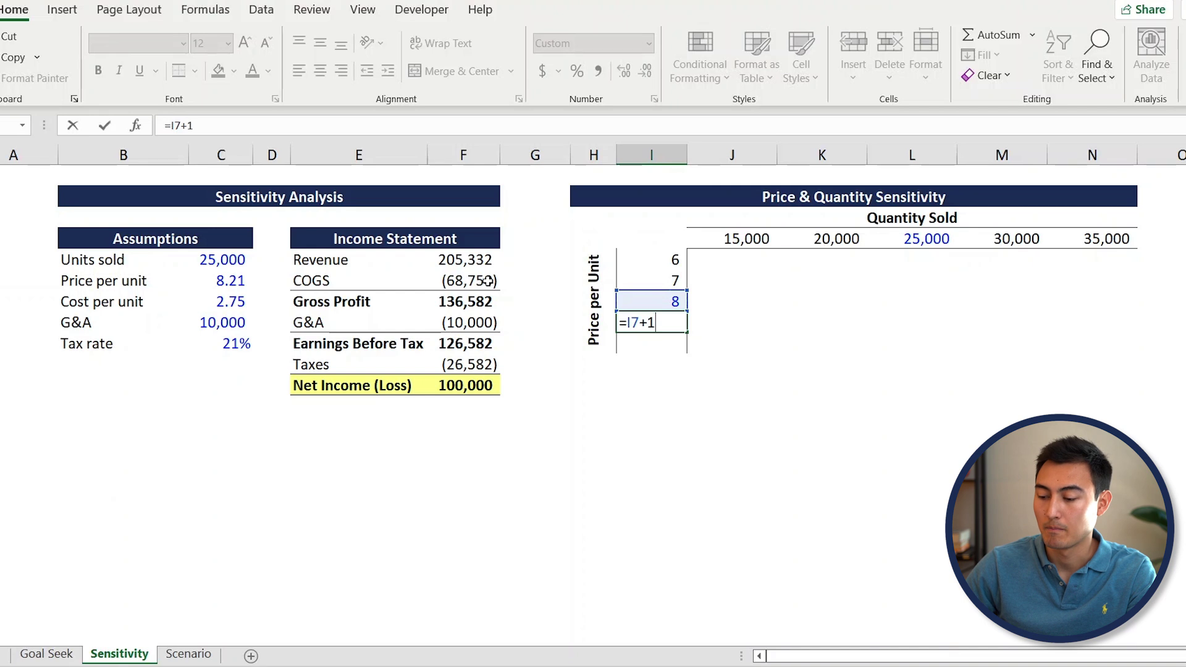
{"action": "key", "text": "Return"}
{"action": "key", "text": "Up"}
{"action": "key", "text": "ctrl+c"}
{"action": "key", "text": "Down"}
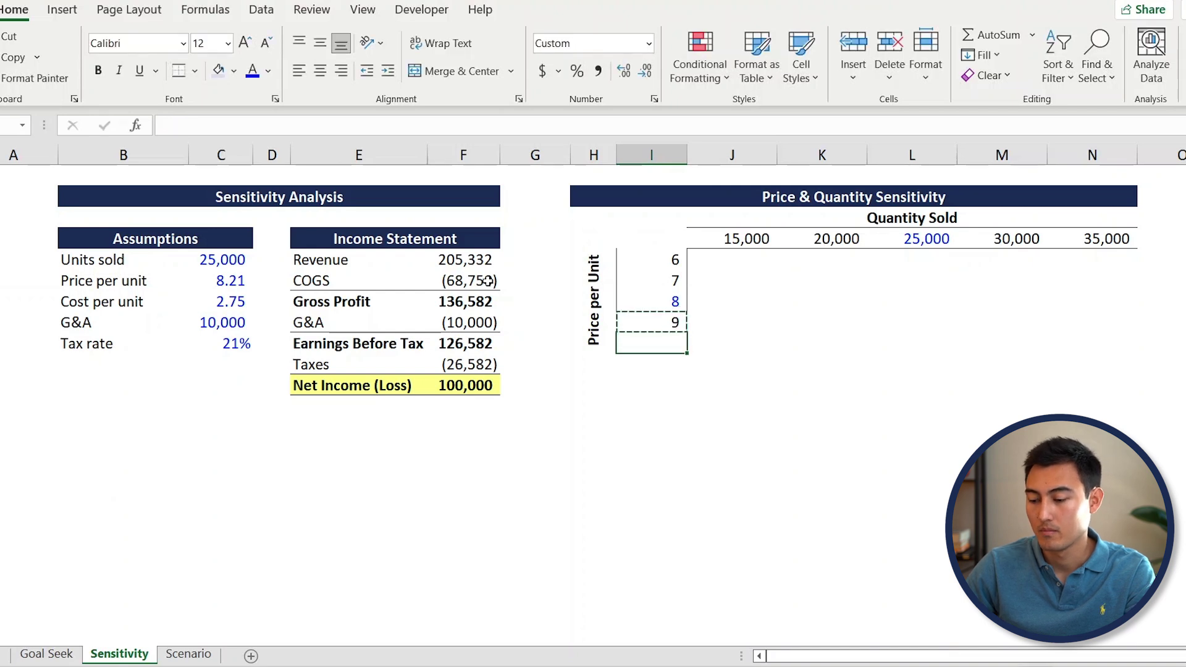
{"action": "key", "text": "ctrl+v"}
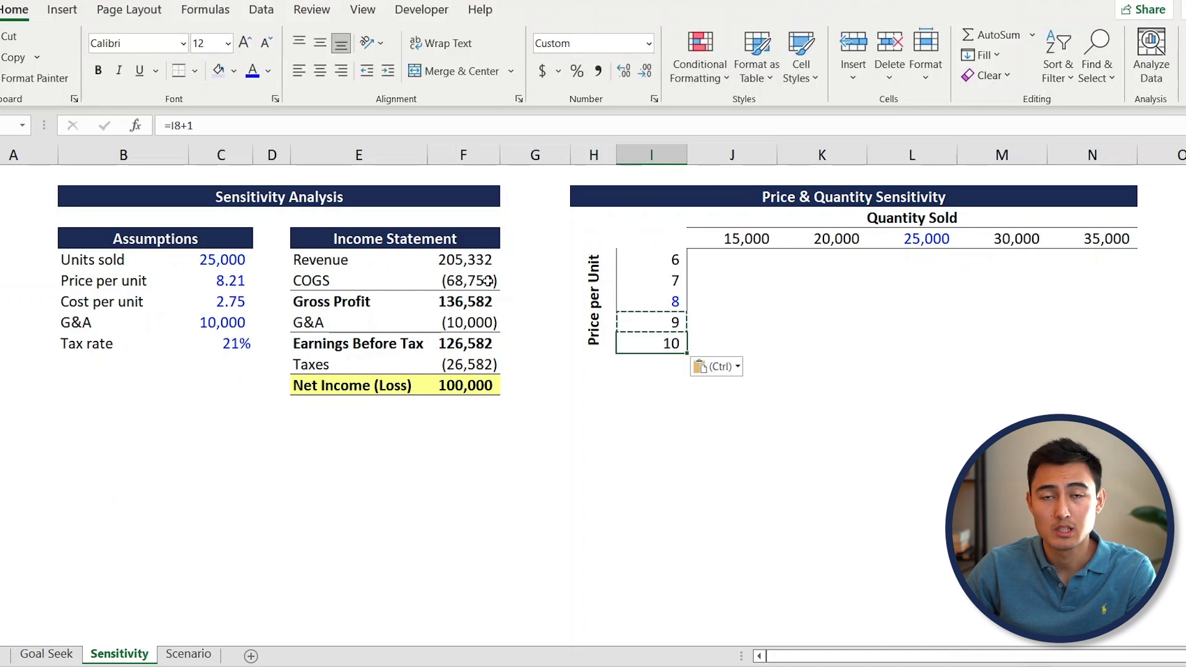
{"action": "key", "text": "Up"}
{"action": "key", "text": "Up"}
{"action": "key", "text": "Up"}
{"action": "key", "text": "Up"}
{"action": "key", "text": "Up"}
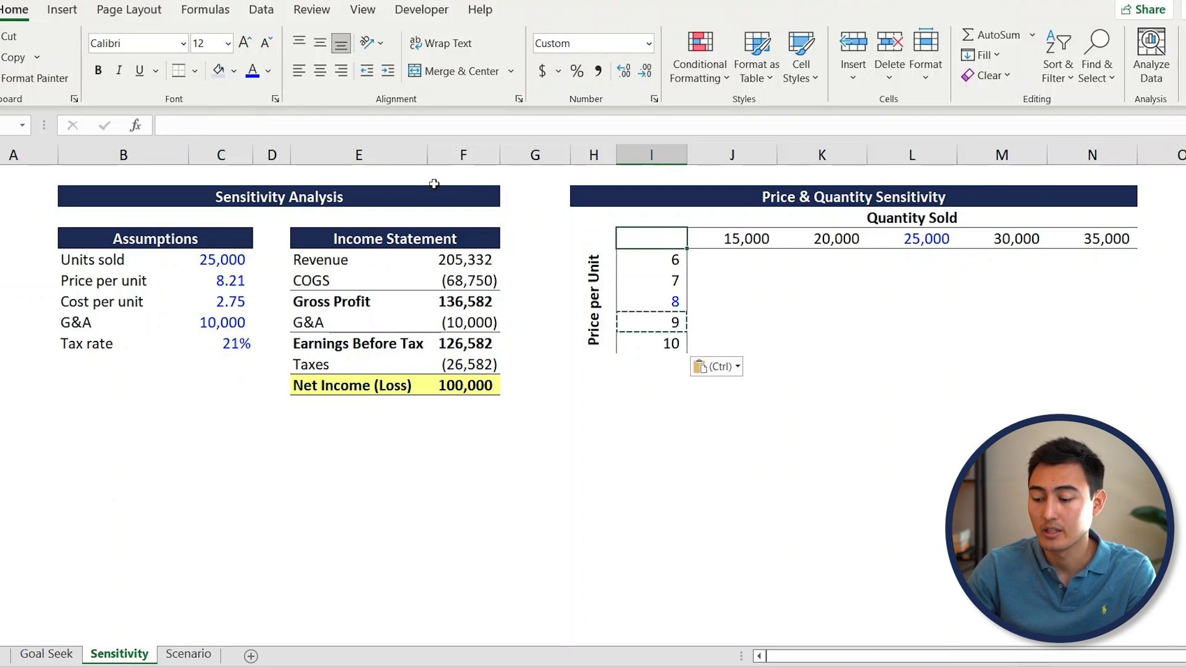
- Link the table's corner cell to Net Income with =F11
{"action": "type", "text": "="}
{"action": "key", "text": "Down"}
{"action": "key", "text": "Down"}
{"action": "key", "text": "Down"}
{"action": "key", "text": "Down"}
{"action": "key", "text": "Down"}
{"action": "key", "text": "Down"}
{"action": "key", "text": "Down"}
{"action": "key", "text": "Down"}
{"action": "key", "text": "Left"}
{"action": "key", "text": "Left"}
{"action": "key", "text": "Left"}
{"action": "key", "text": "Up"}
{"action": "key", "text": "ctrl+Return"}
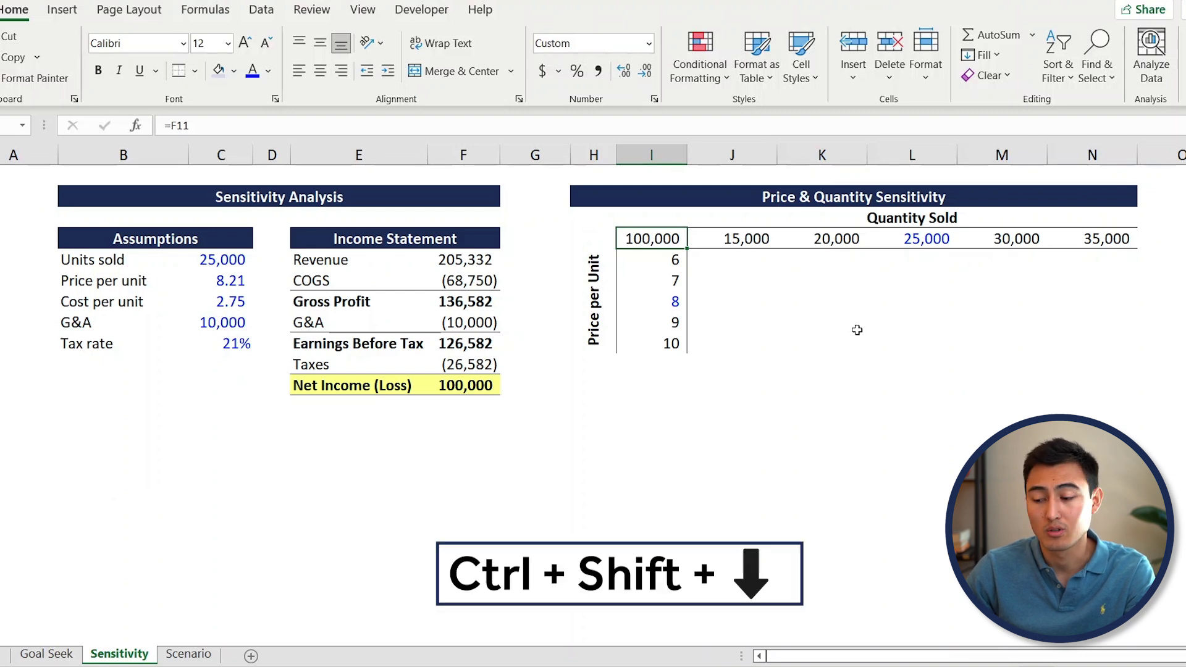
- Create a two-way Data Table on the grid with row input C5 and column input C6
{"action": "key", "text": "ctrl+shift+Down"}
{"action": "key", "text": "ctrl+shift+Right"}
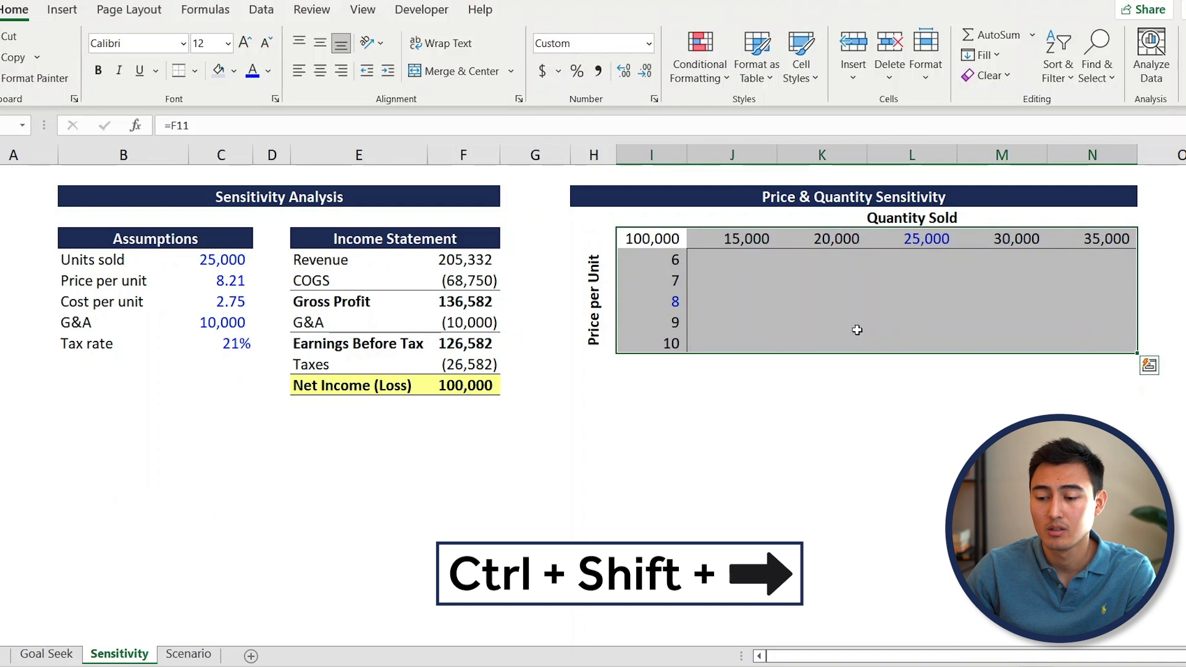
{"action": "left_click", "coordinate": [260, 9]}
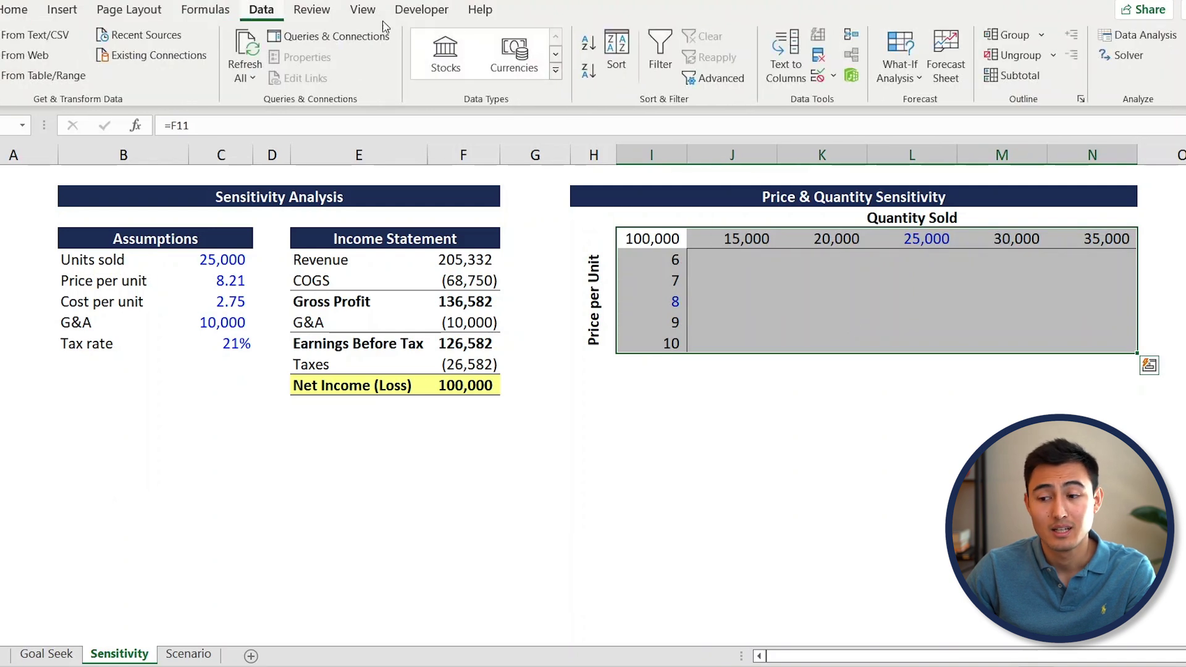
{"action": "left_click", "coordinate": [898, 70]}
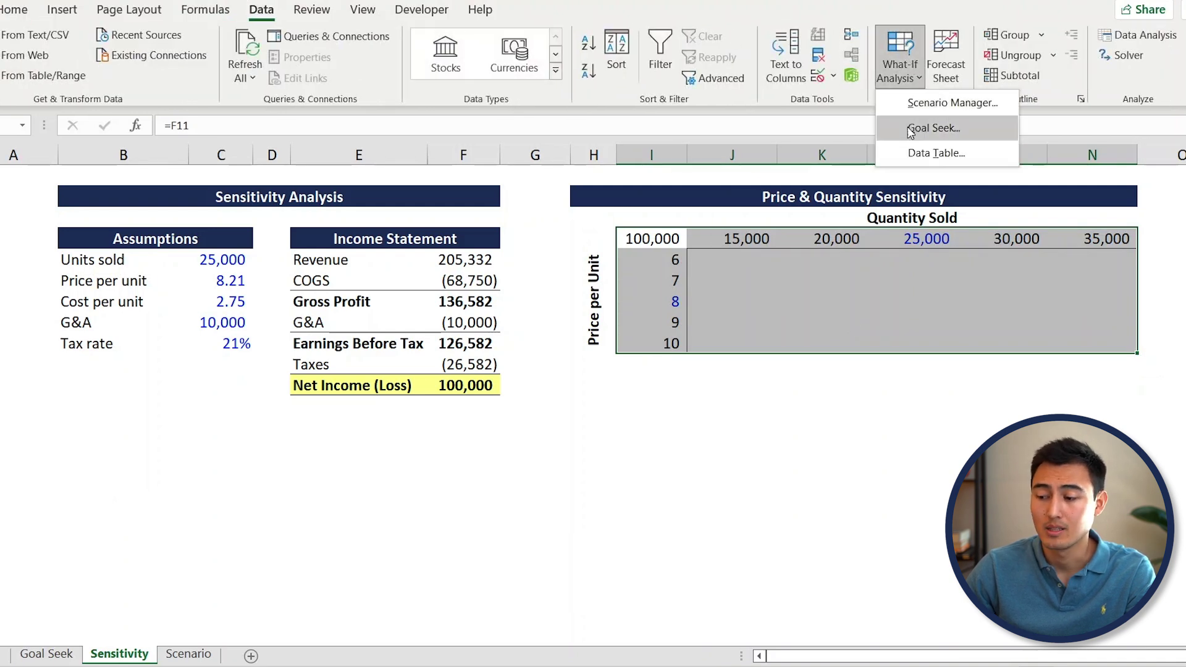
{"action": "left_click", "coordinate": [924, 152]}
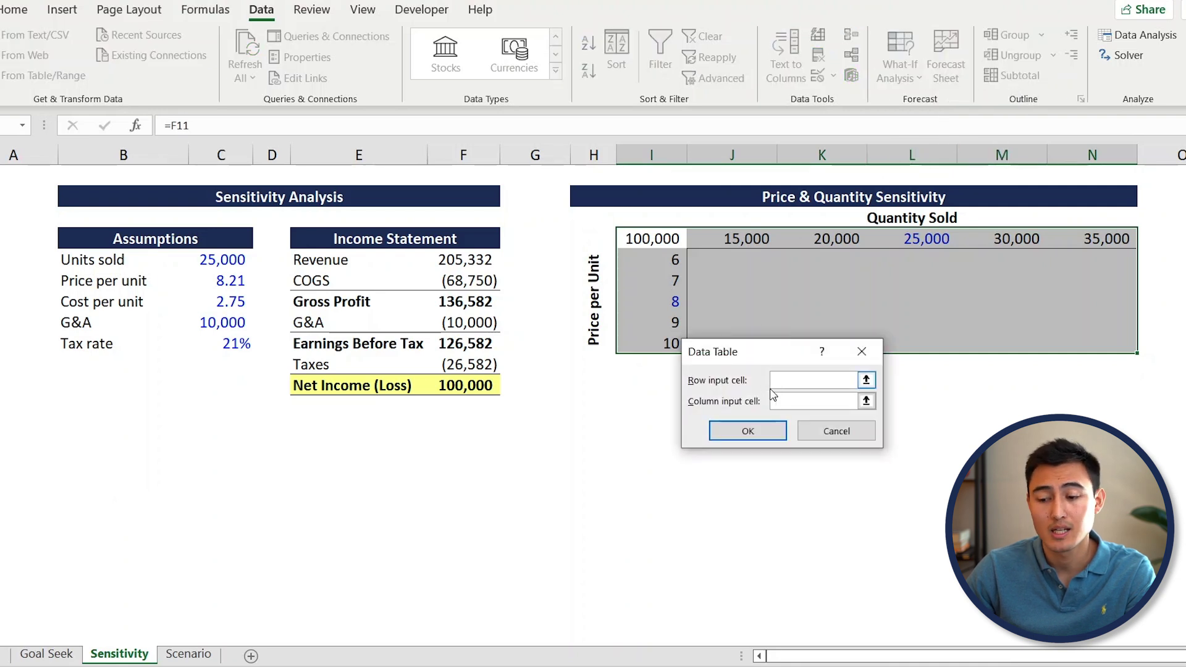
{"action": "left_click", "coordinate": [213, 260]}
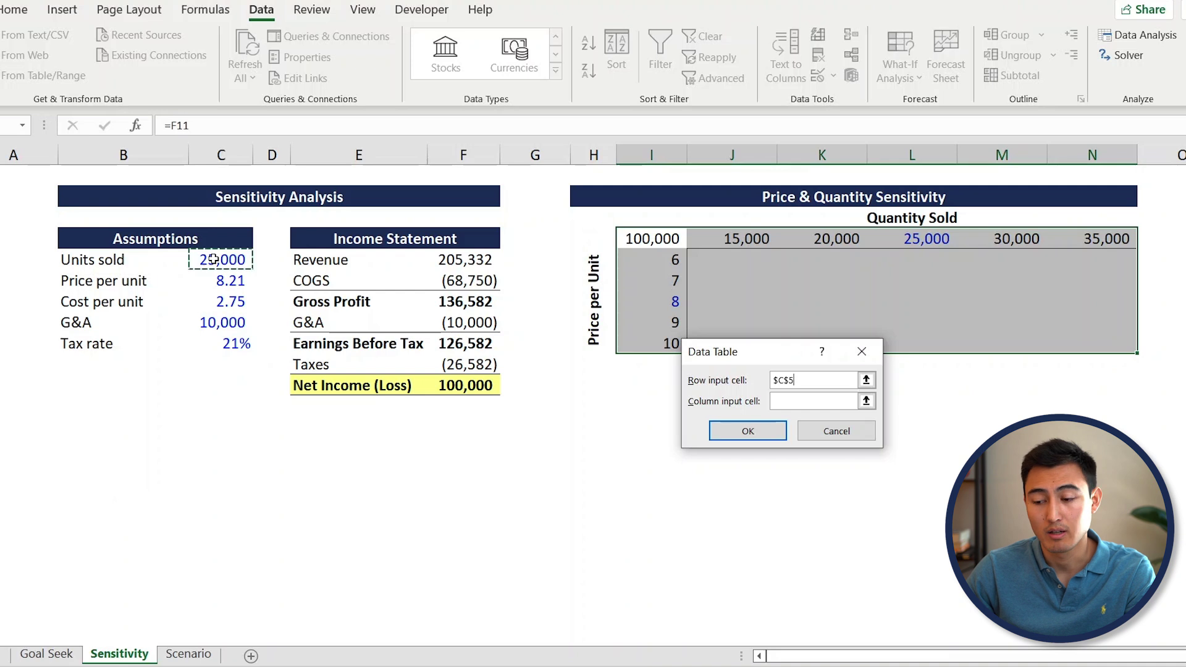
{"action": "left_click", "coordinate": [803, 401]}
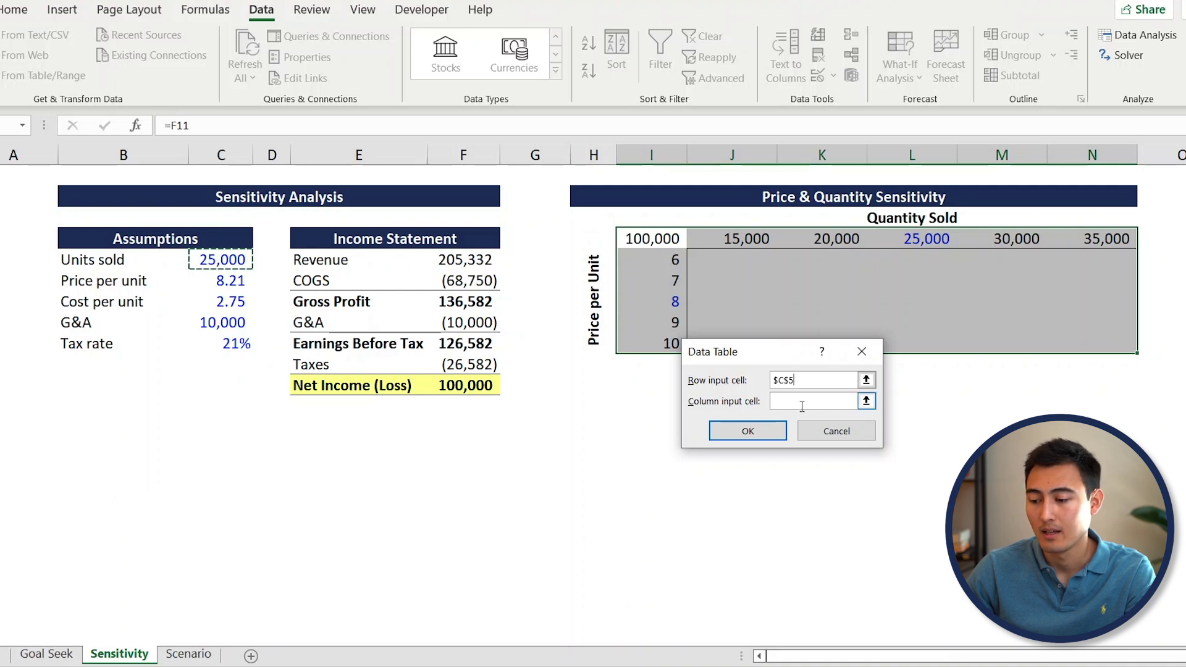
{"action": "left_click", "coordinate": [232, 281]}
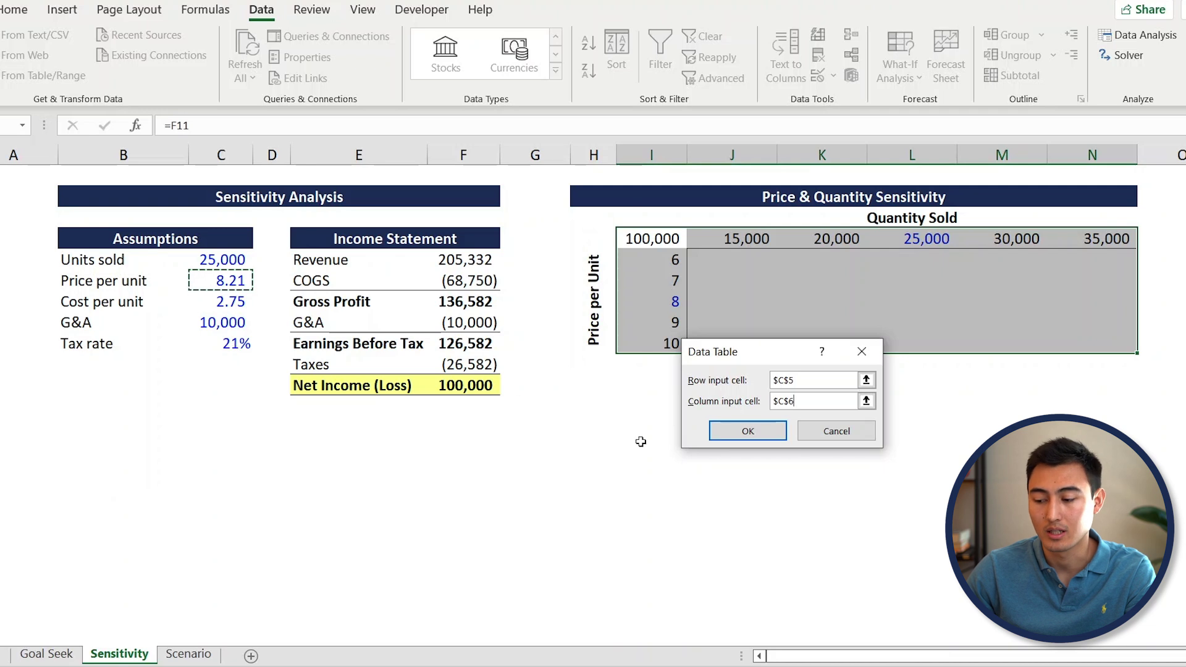
{"action": "key", "text": "Return"}
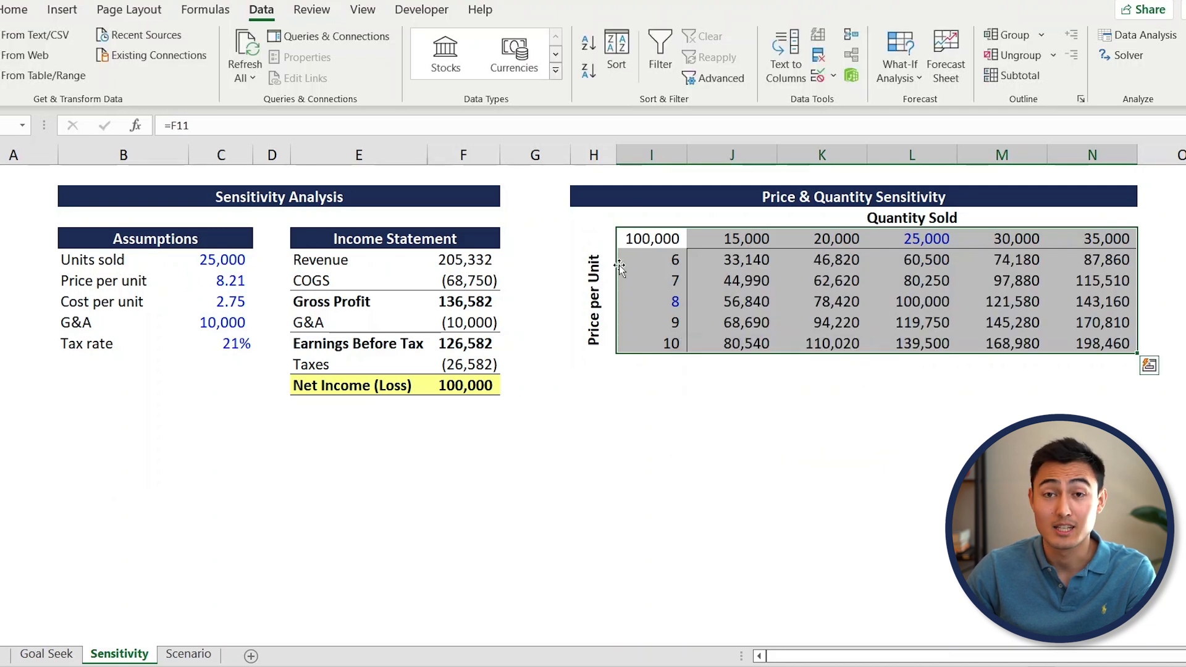
- Inspect the quantity header formulas and the {=TABLE(C5,C6)} formula in the grid
{"action": "key", "text": "Down"}
{"action": "key", "text": "Right"}
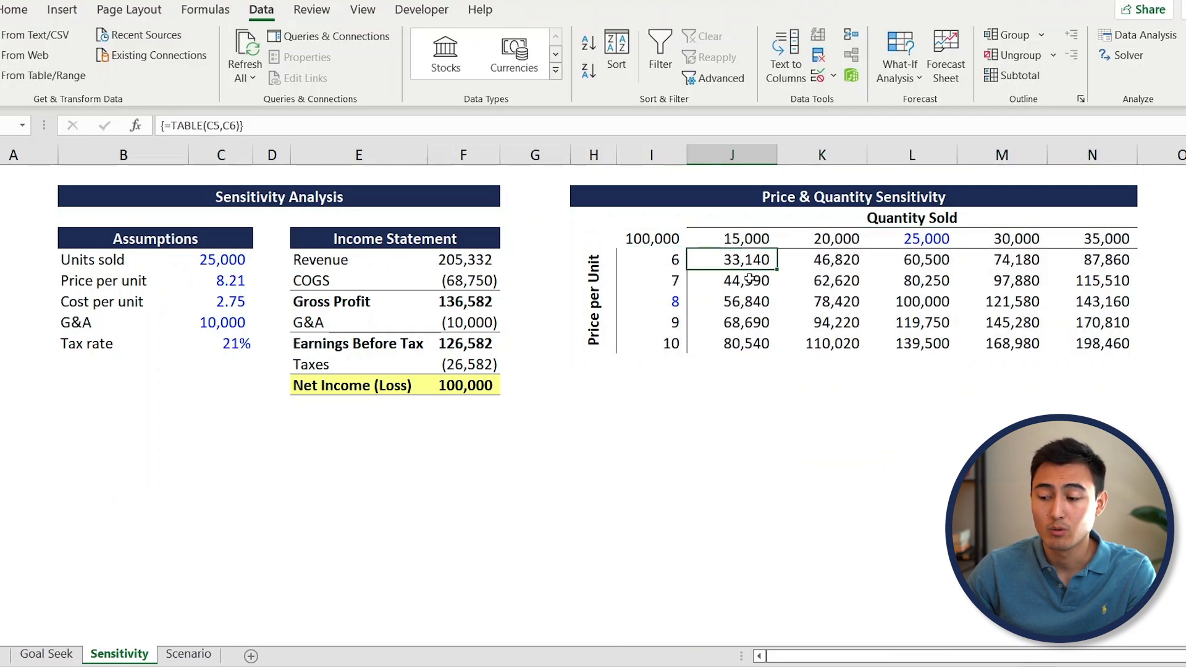
{"action": "key", "text": "Left"}
{"action": "key", "text": "Right"}
{"action": "key", "text": "Up"}
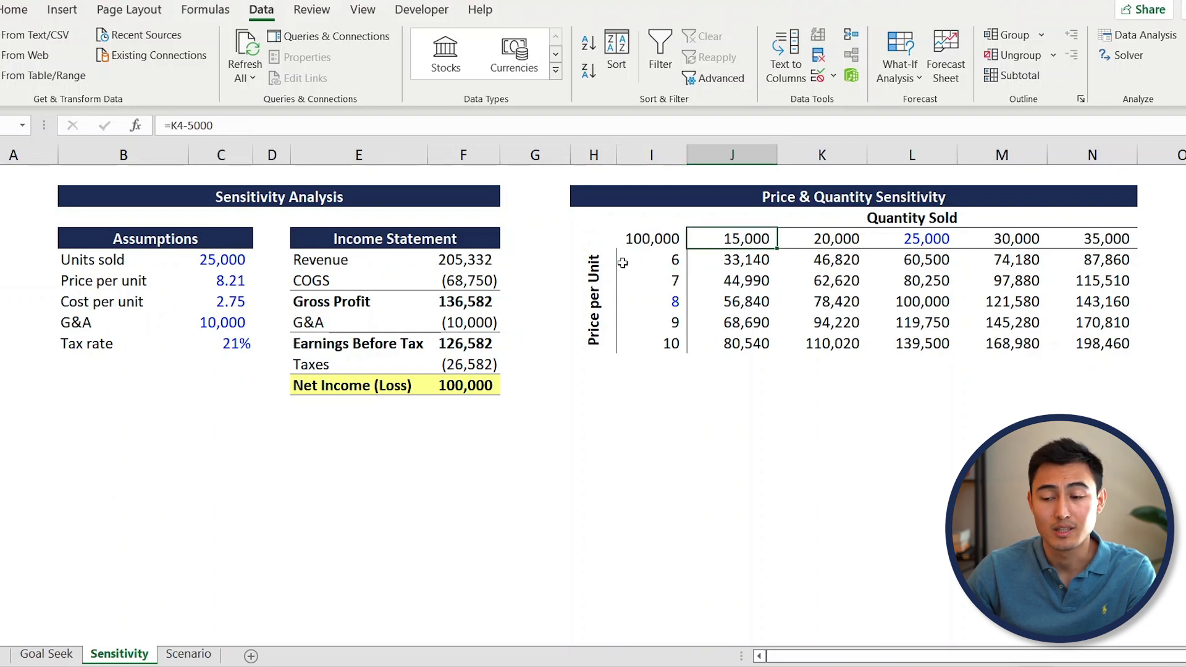
{"action": "left_click", "coordinate": [732, 268]}
- Select K11:M13, the nine results around the 100,000 base case
{"action": "key", "text": "Down"}
{"action": "key", "text": "Down"}
{"action": "key", "text": "Down"}
{"action": "key", "text": "Down"}
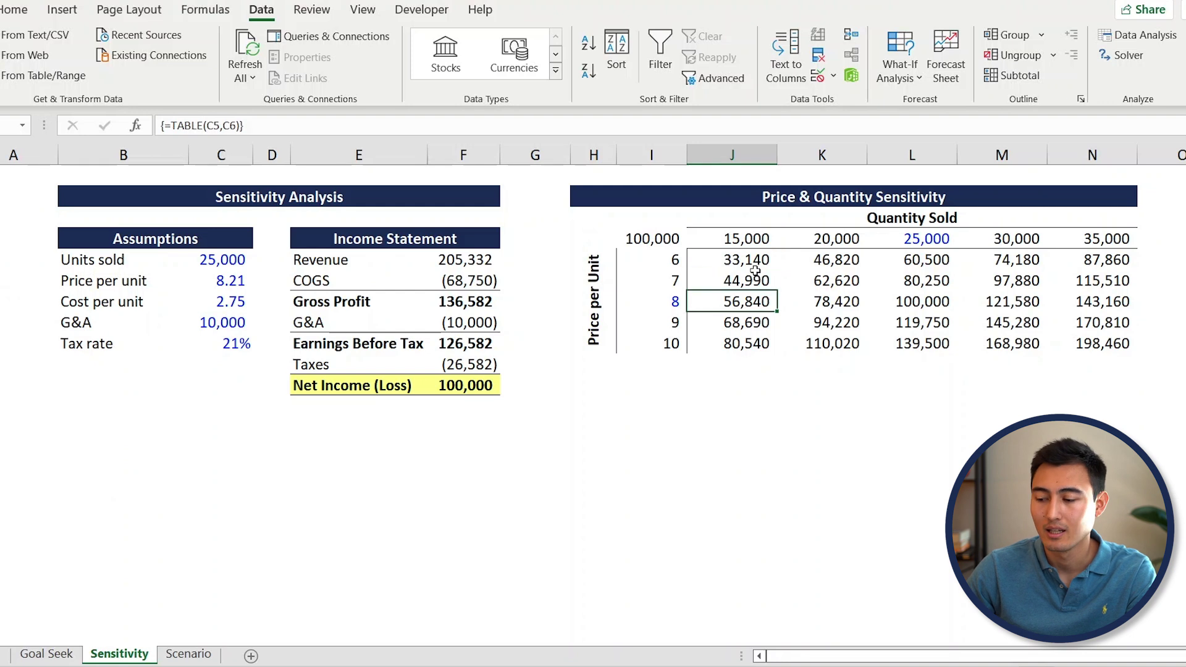
{"action": "key", "text": "Right"}
{"action": "key", "text": "Right"}
{"action": "key", "text": "Right"}
{"action": "key", "text": "Right"}
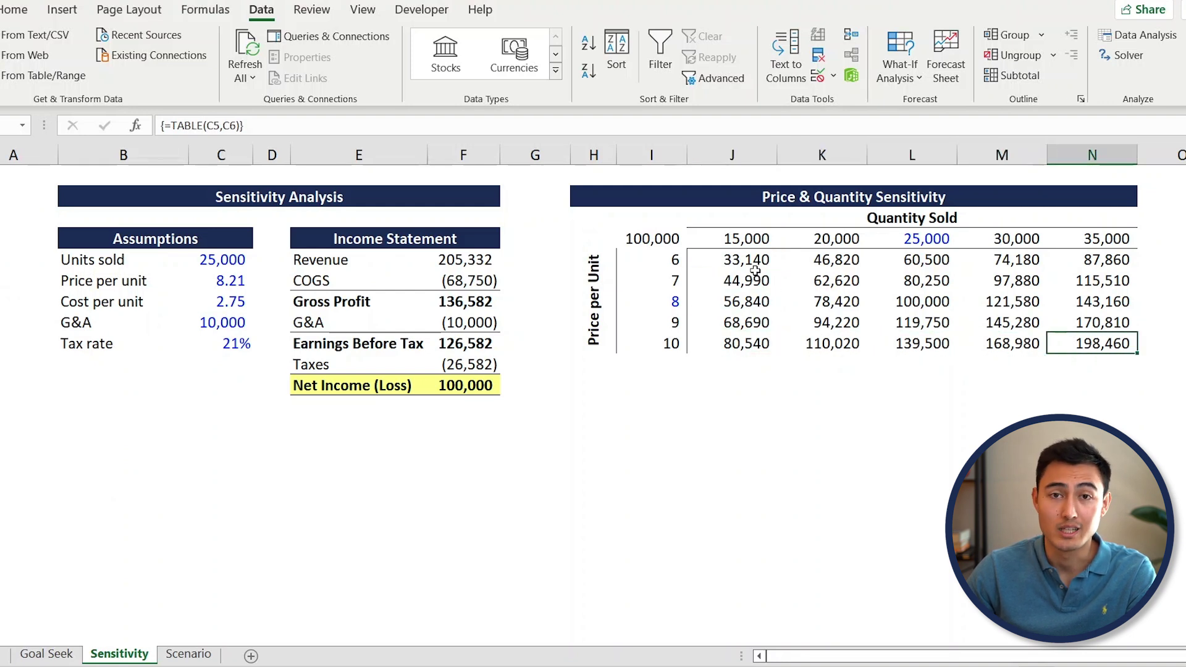
{"action": "key", "text": "Up"}
{"action": "key", "text": "Left"}
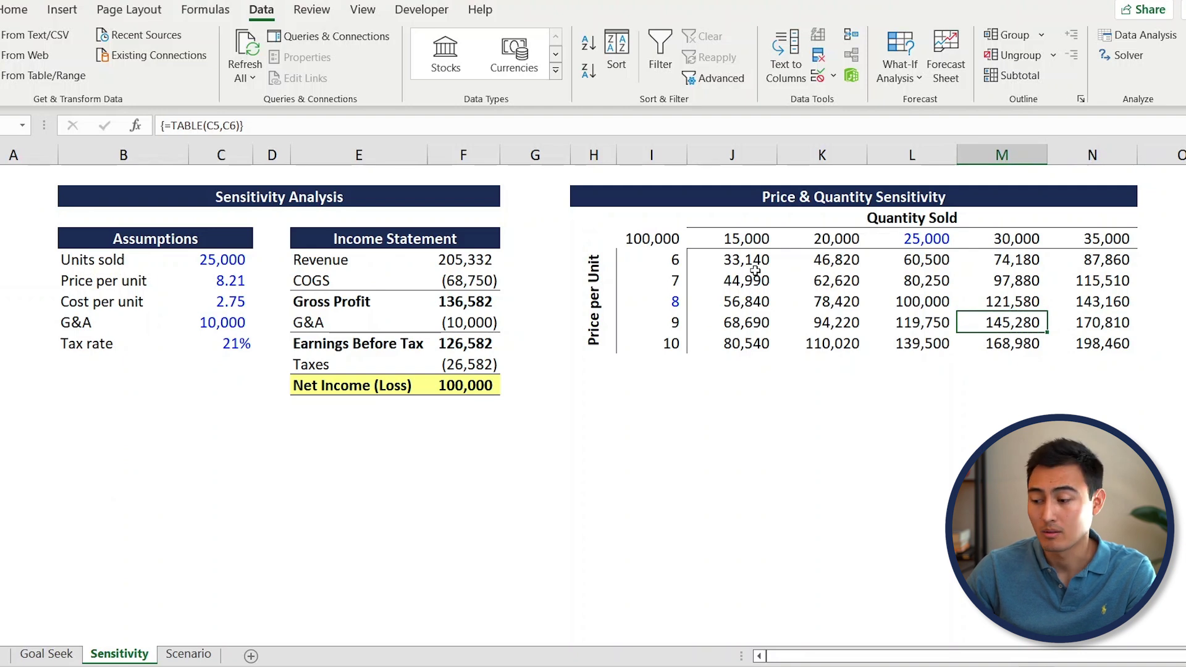
{"action": "key", "text": "shift+Up"}
{"action": "key", "text": "shift+Up"}
{"action": "key", "text": "shift+Left"}
{"action": "key", "text": "shift+Left"}
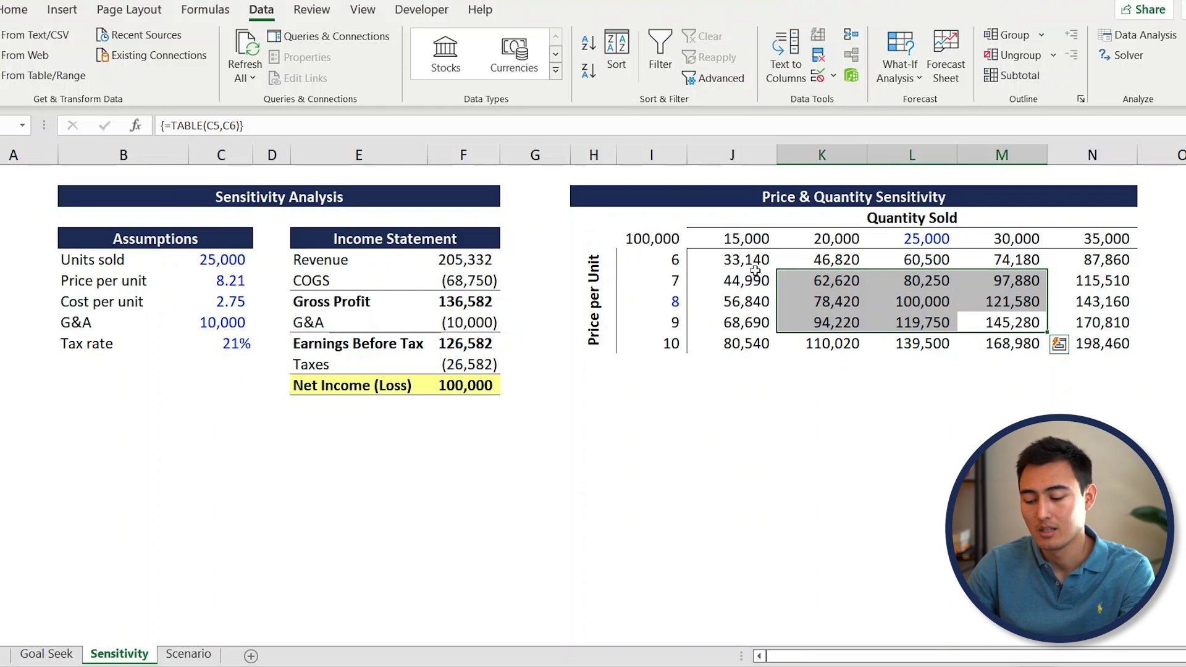
- Fill K11:M13 with a light blue shade
{"action": "key", "text": "alt"}
{"action": "key", "text": "h"}
{"action": "key", "text": "h"}
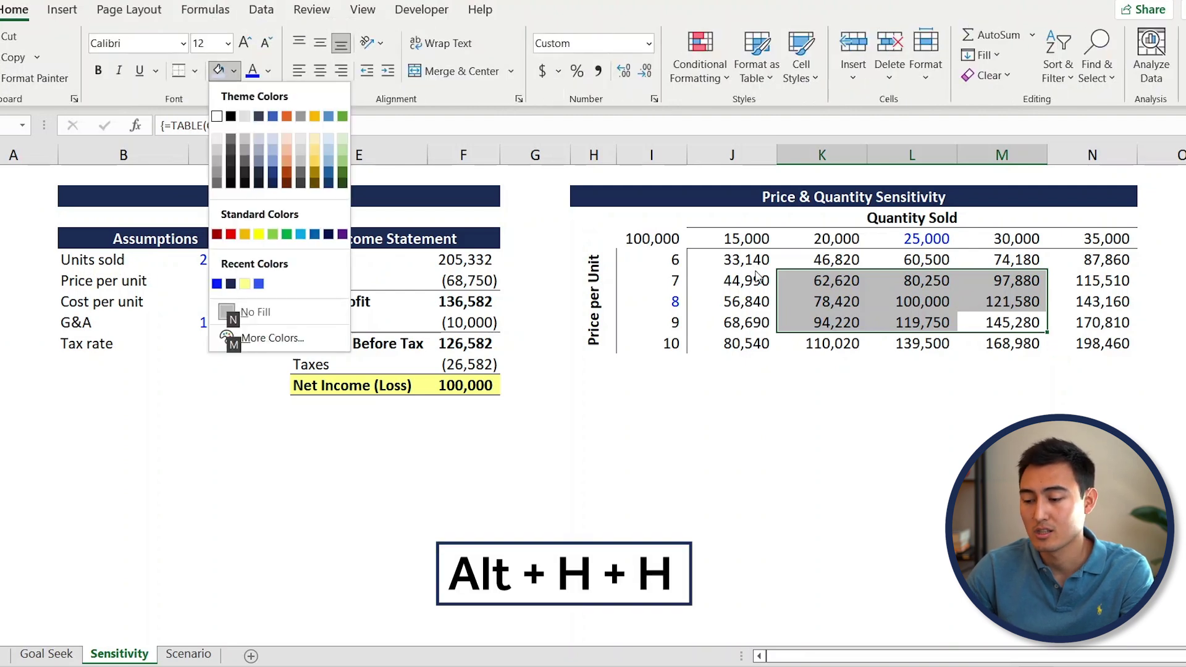
{"action": "key", "text": "Down"}
{"action": "key", "text": "Right"}
{"action": "key", "text": "Right"}
{"action": "key", "text": "Right"}
{"action": "key", "text": "Right"}
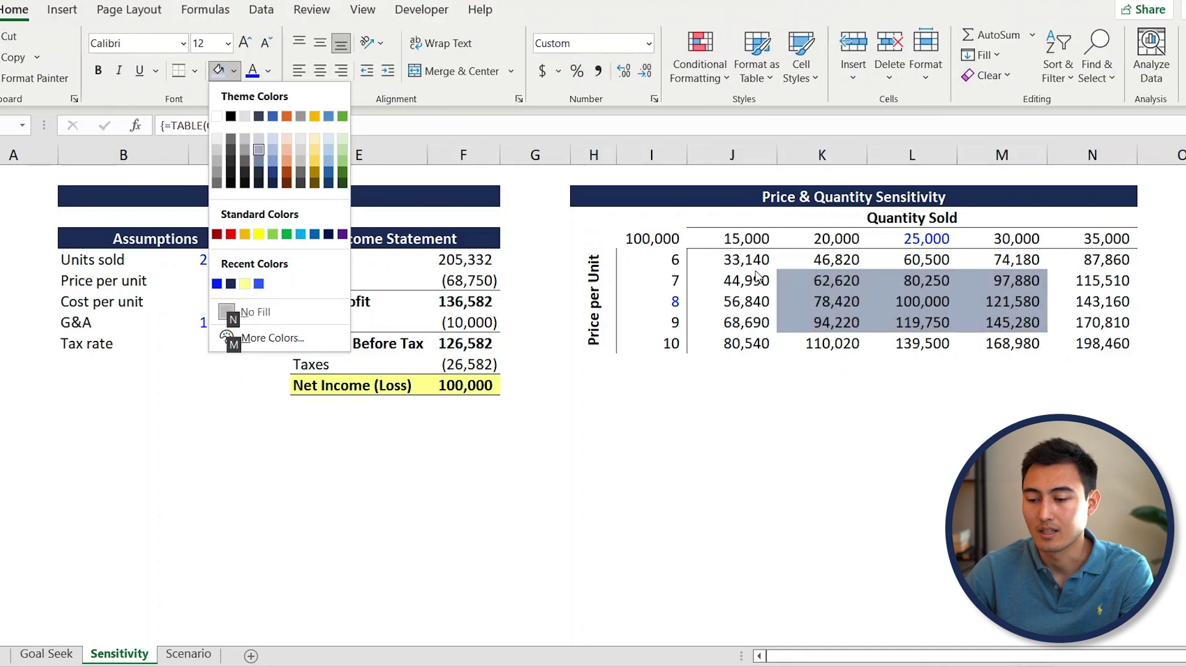
{"action": "key", "text": "Return"}
- Give the 100,000 base-case cell L12 a stronger blue fill
{"action": "key", "text": "Right"}
{"action": "key", "text": "Down"}
{"action": "key", "text": "Up"}
{"action": "key", "text": "Up"}
{"action": "key", "text": "Left"}
{"action": "key", "text": "Left"}
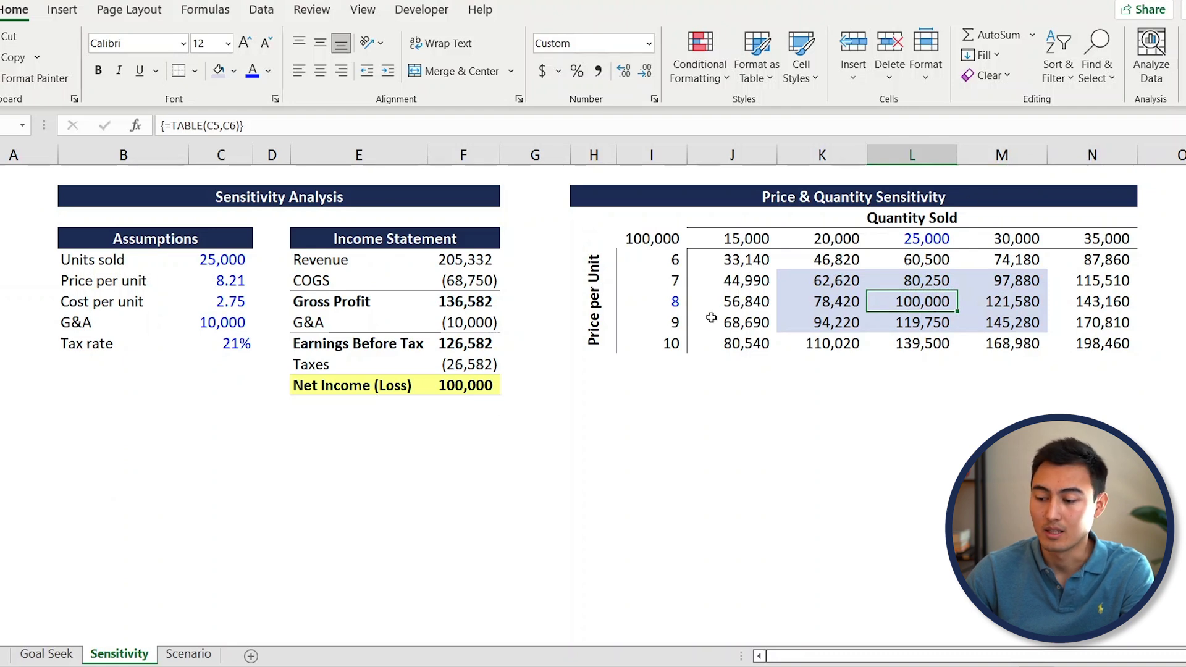
{"action": "key", "text": "alt+h"}
{"action": "key", "text": "h"}
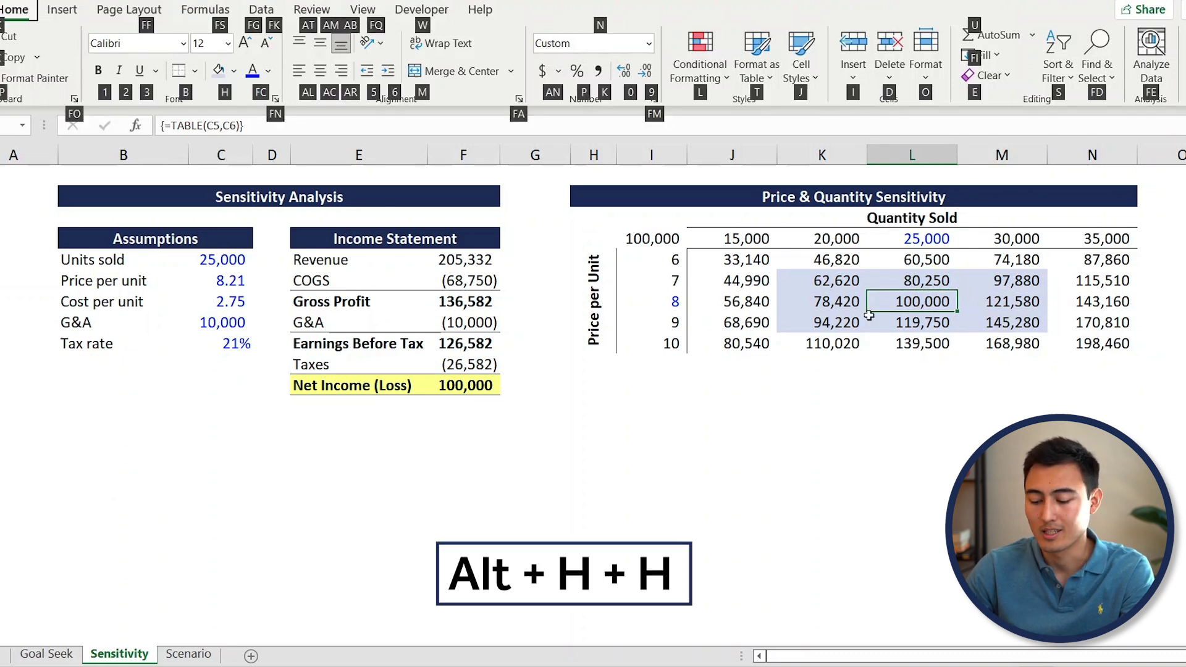
{"action": "key", "text": "Down"}
{"action": "key", "text": "Right"}
{"action": "key", "text": "Right"}
{"action": "key", "text": "Right"}
{"action": "key", "text": "Return"}
{"action": "key", "text": "Up"}
{"action": "key", "text": "Up"}
{"action": "key", "text": "Up"}
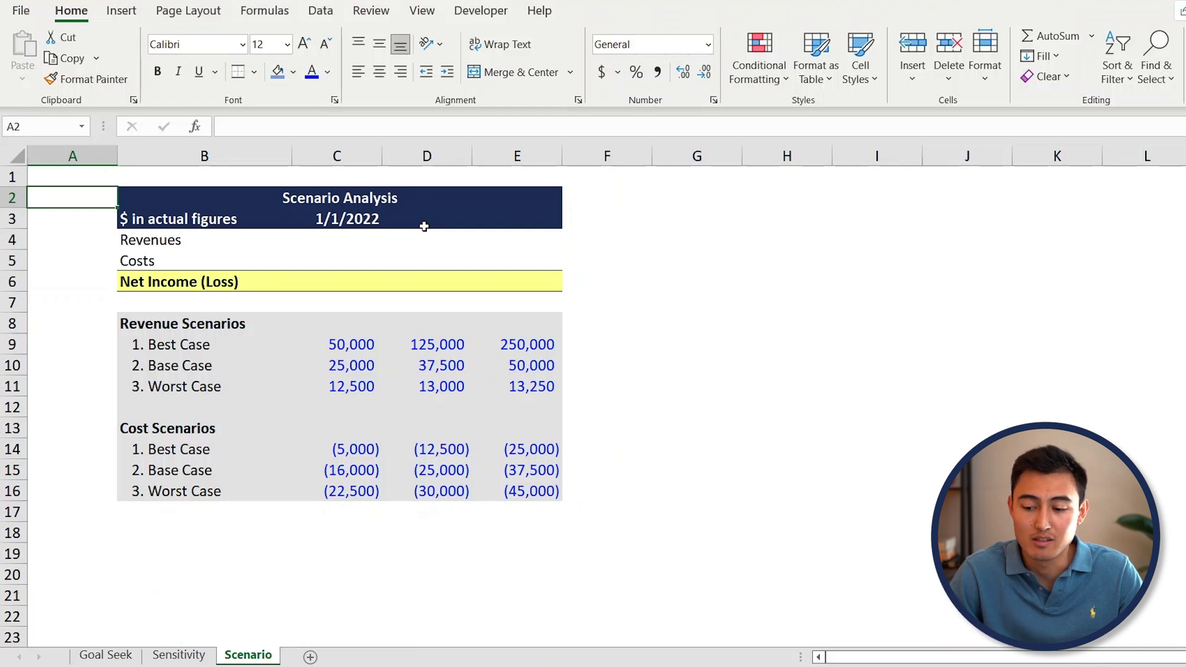
{"action": "key", "text": "Down"}
{"action": "key", "text": "Down"}
{"action": "key", "text": "Down"}
{"action": "key", "text": "Down"}
{"action": "key", "text": "Down"}
{"action": "key", "text": "Down"}
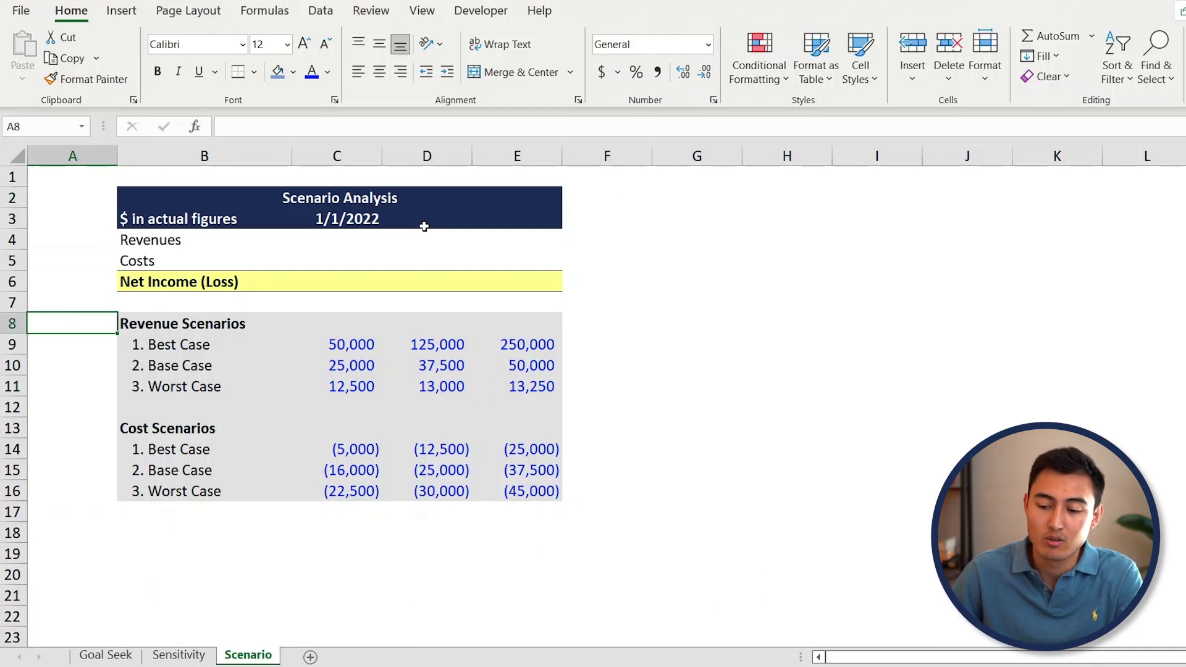
{"action": "key", "text": "Right"}
{"action": "key", "text": "Down"}
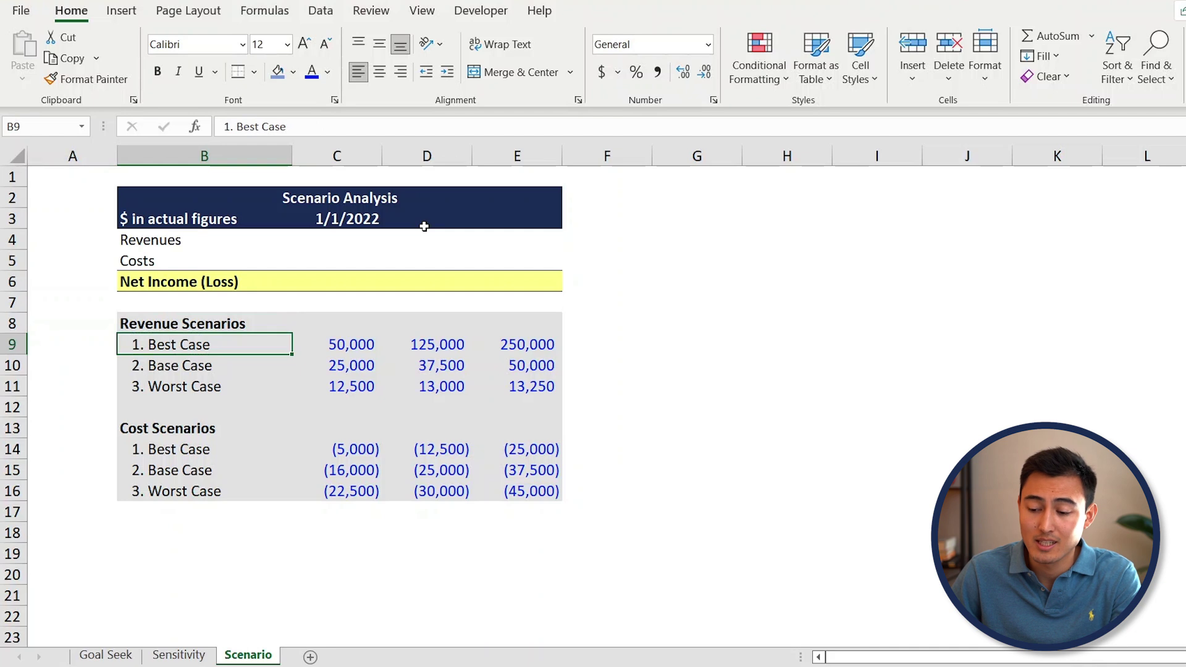
{"action": "key", "text": "shift+space"}
{"action": "key", "text": "Right"}
{"action": "key", "text": "Right"}
{"action": "key", "text": "Right"}
{"action": "key", "text": "Down"}
{"action": "key", "text": "Down"}
{"action": "key", "text": "Down"}
{"action": "key", "text": "Down"}
{"action": "key", "text": "Down"}
{"action": "key", "text": "Left"}
{"action": "key", "text": "Left"}
{"action": "key", "text": "Left"}
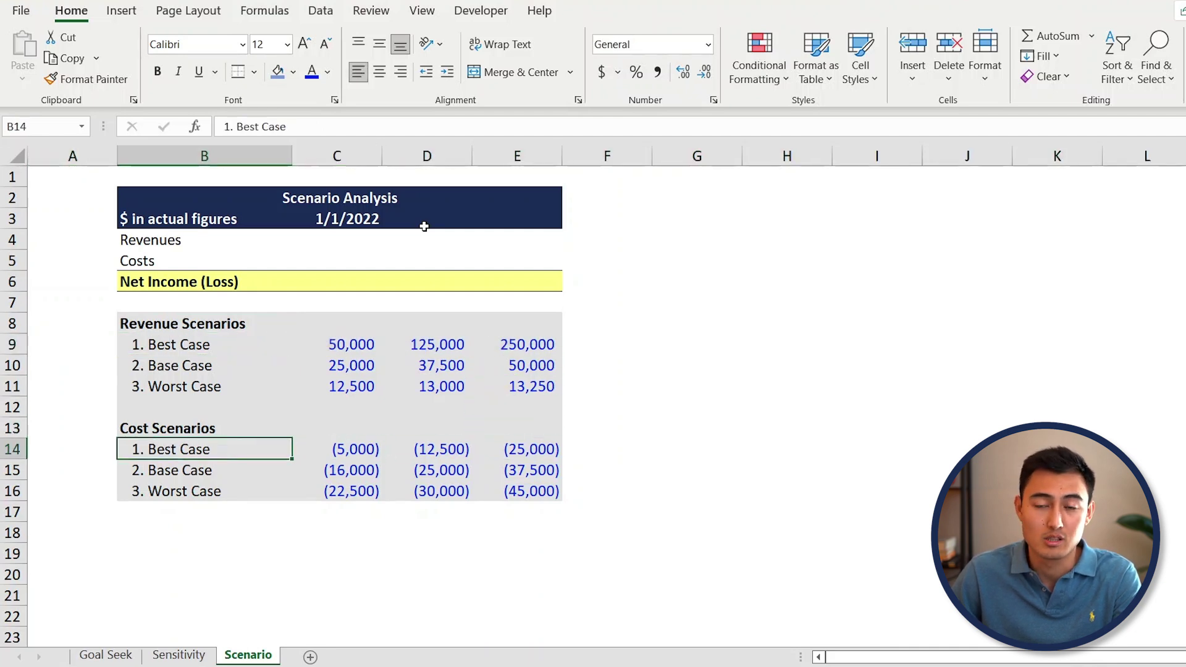
{"action": "key", "text": "Up"}
{"action": "key", "text": "Up"}
{"action": "key", "text": "Up"}
{"action": "key", "text": "Up"}
{"action": "key", "text": "Up"}
{"action": "key", "text": "Up"}
{"action": "key", "text": "Up"}
{"action": "key", "text": "Up"}
{"action": "key", "text": "Up"}
{"action": "key", "text": "Up"}
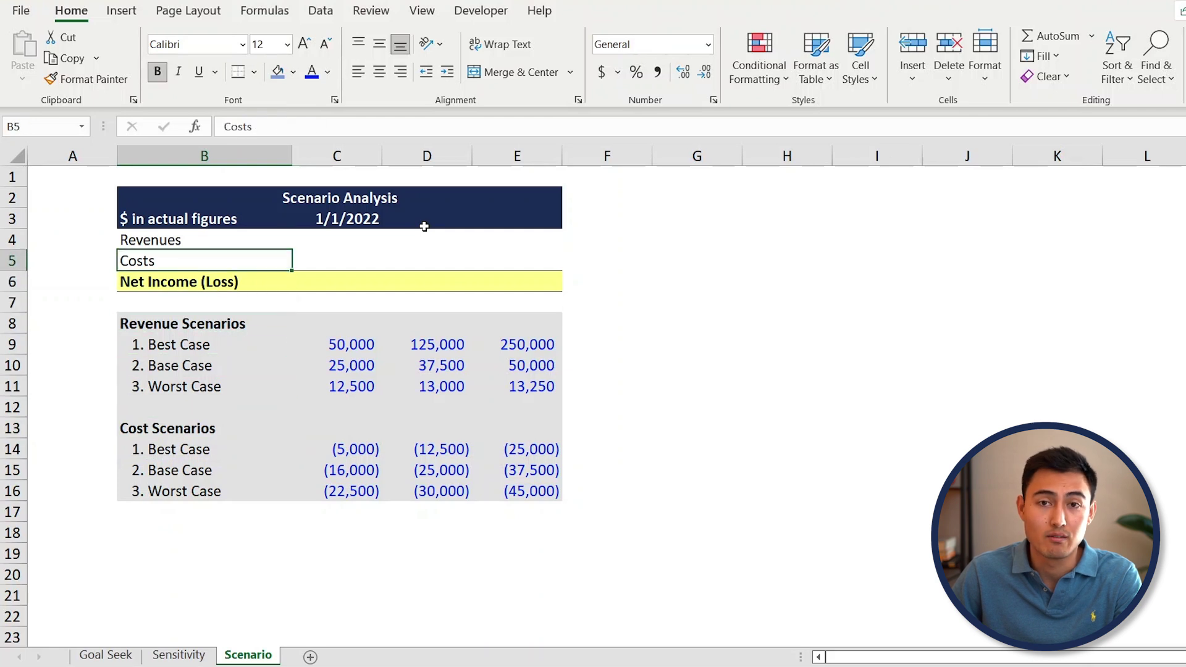
{"action": "key", "text": "Up"}
{"action": "key", "text": "Right"}
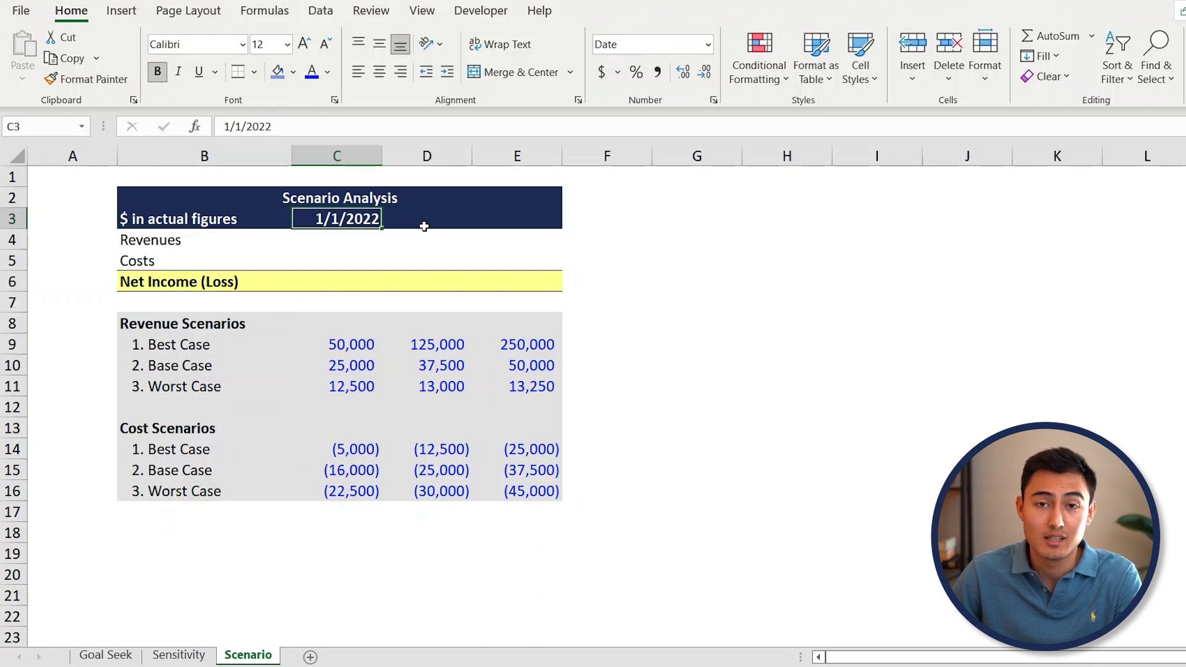
{"action": "mouse_move", "coordinate": [425, 228]}
{"action": "left_mouse_down"}
{"action": "mouse_move", "coordinate": [373, 223]}
{"action": "mouse_move", "coordinate": [424, 229]}
{"action": "left_mouse_up"}
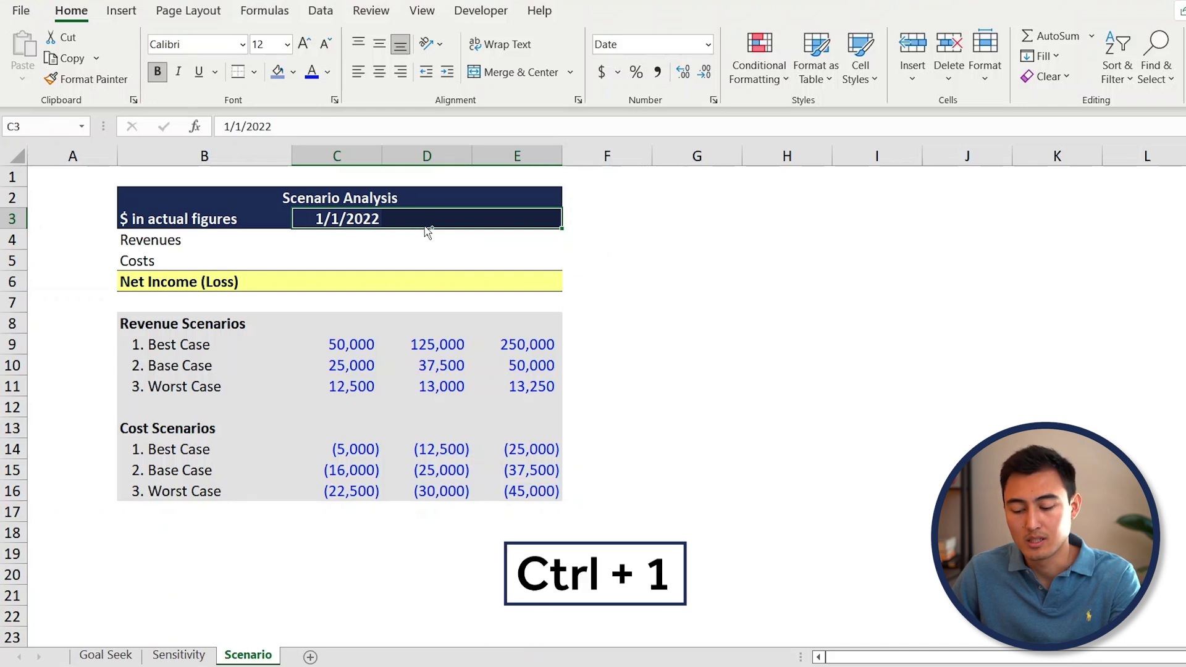
- Apply the custom number format yyyy\E so the date header shows 2022E
{"action": "key", "text": "ctrl+1"}
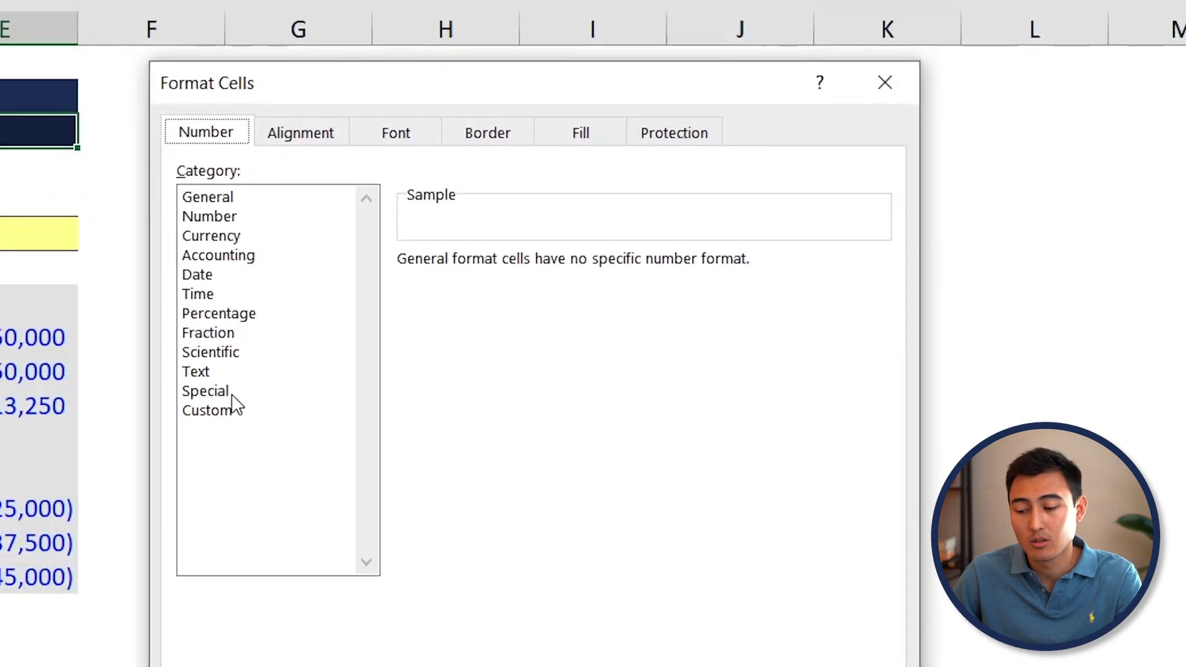
{"action": "left_click", "coordinate": [661, 390]}
{"action": "left_click", "coordinate": [467, 290]}
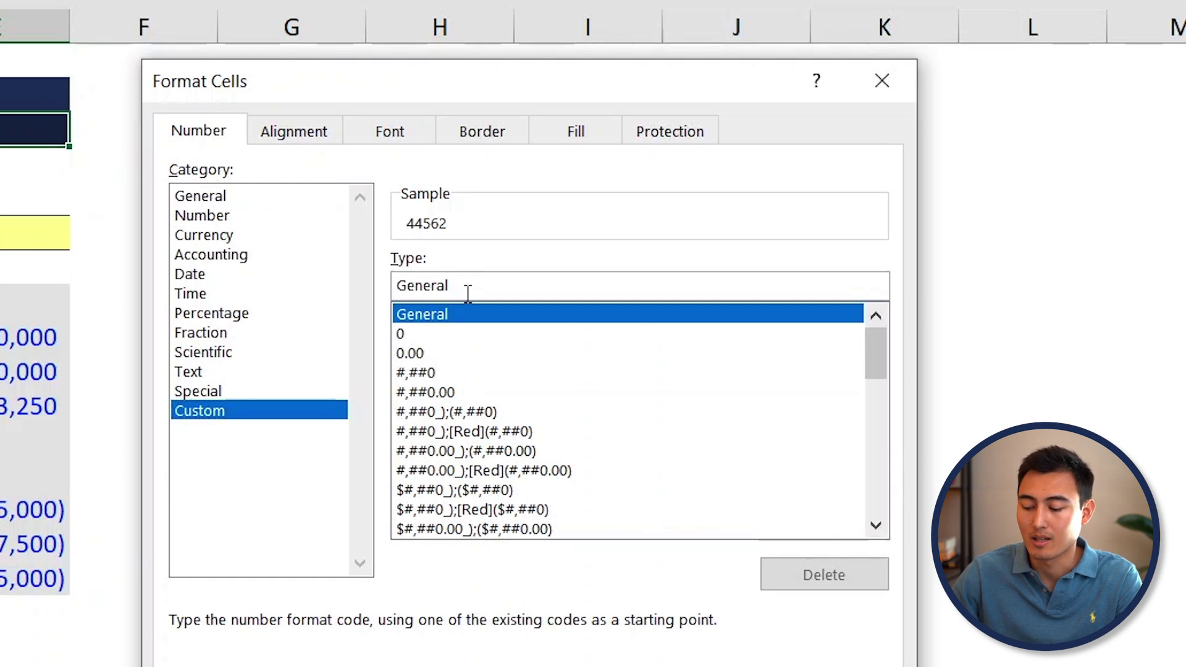
{"action": "key", "text": "BackSpace"}
{"action": "key", "text": "BackSpace"}
{"action": "key", "text": "BackSpace"}
{"action": "key", "text": "BackSpace"}
{"action": "key", "text": "BackSpace"}
{"action": "key", "text": "BackSpace"}
{"action": "key", "text": "BackSpace"}
{"action": "type", "text": "y"}
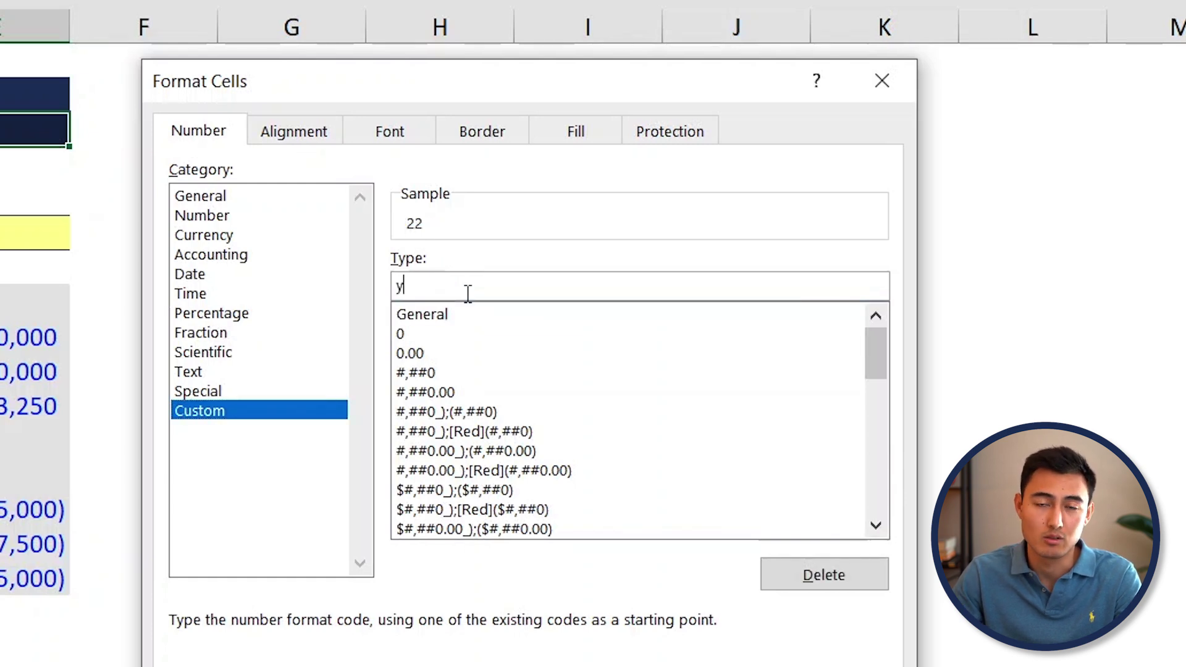
{"action": "type", "text": "yyy"}
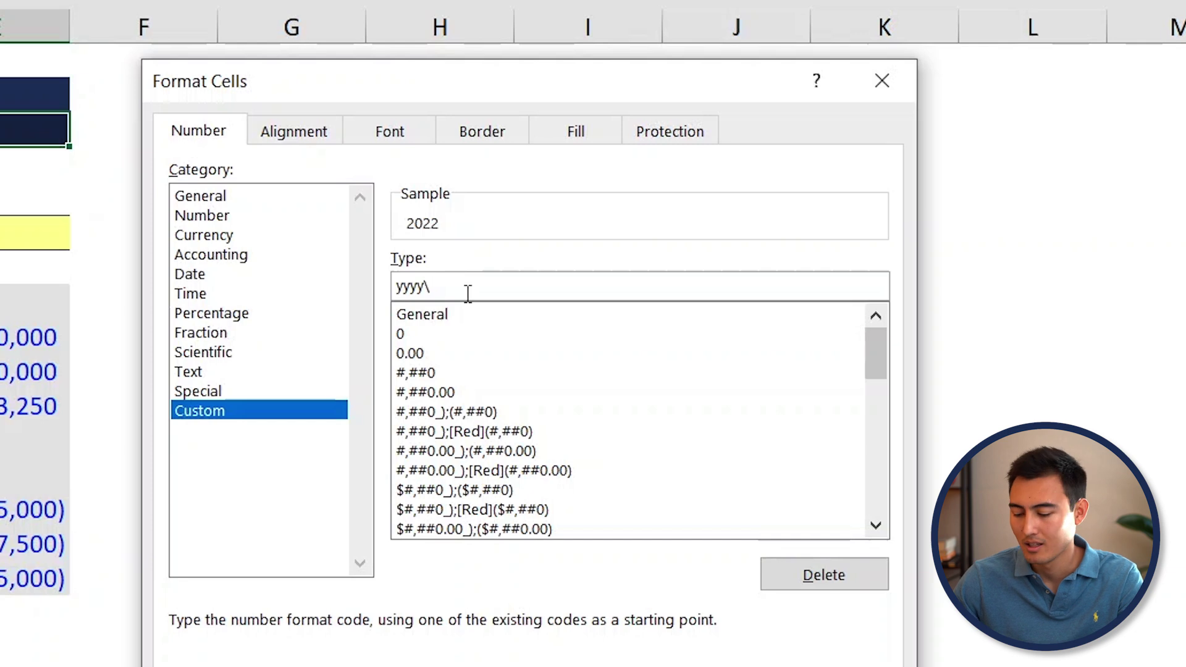
{"action": "type", "text": "\\E"}
{"action": "key", "text": "Return"}
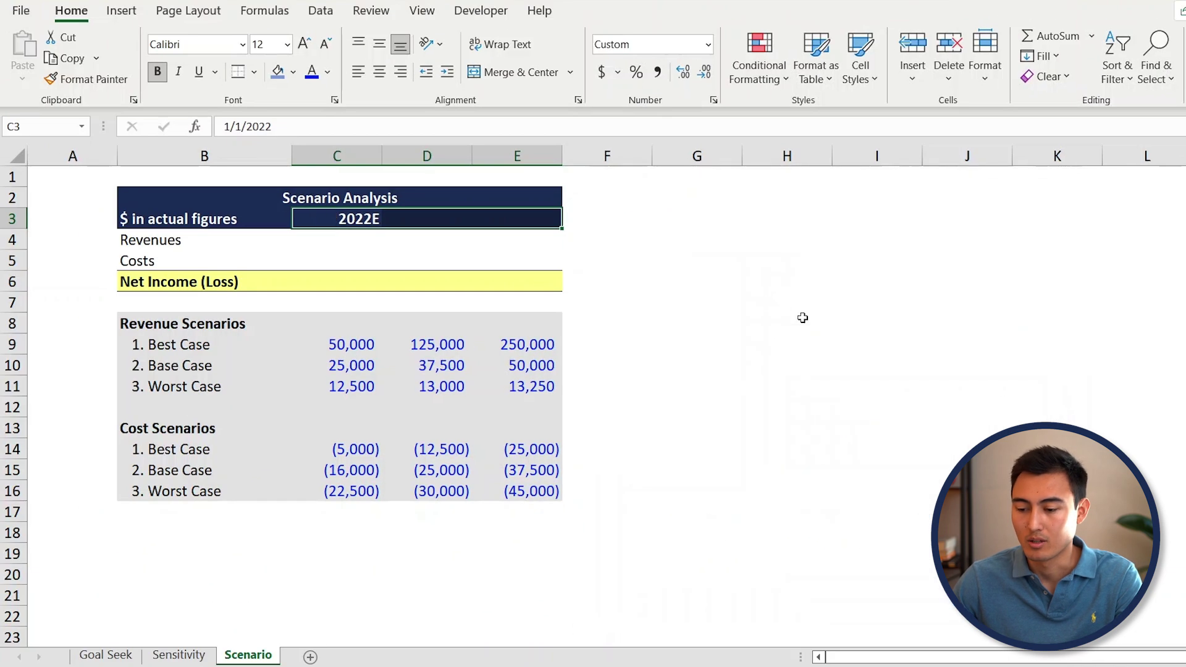
- Enter =EDATE(C3,12) in D3 so the second year header reads 2023E
{"action": "key", "text": "Right"}
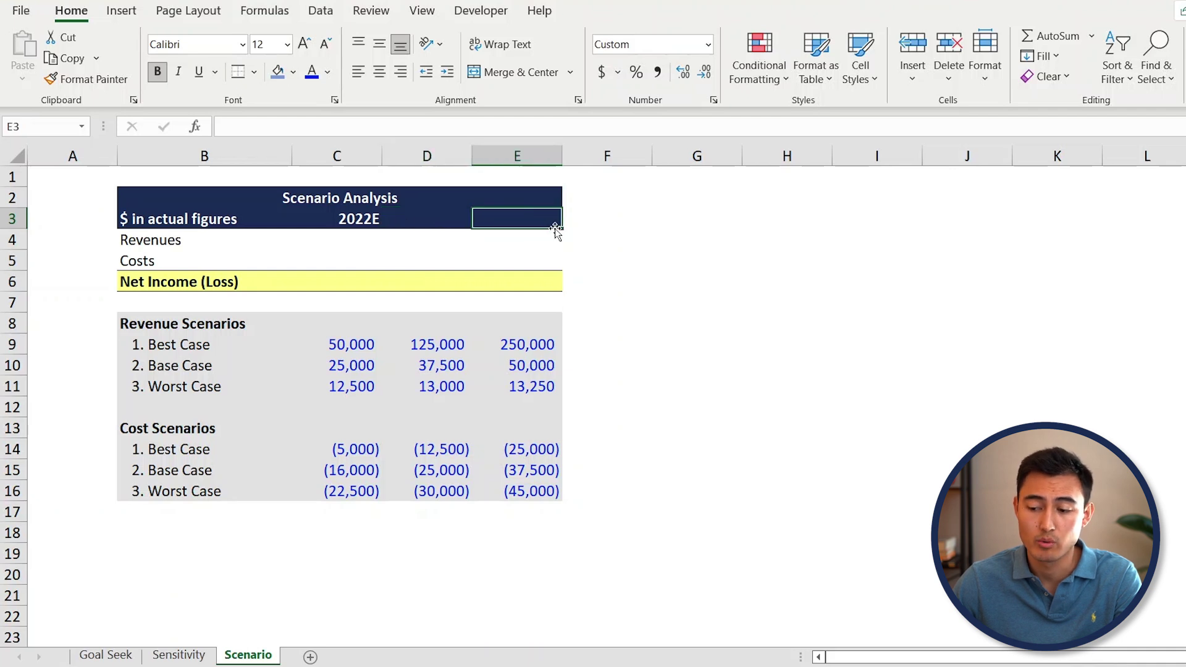
{"action": "type", "text": "=ed"}
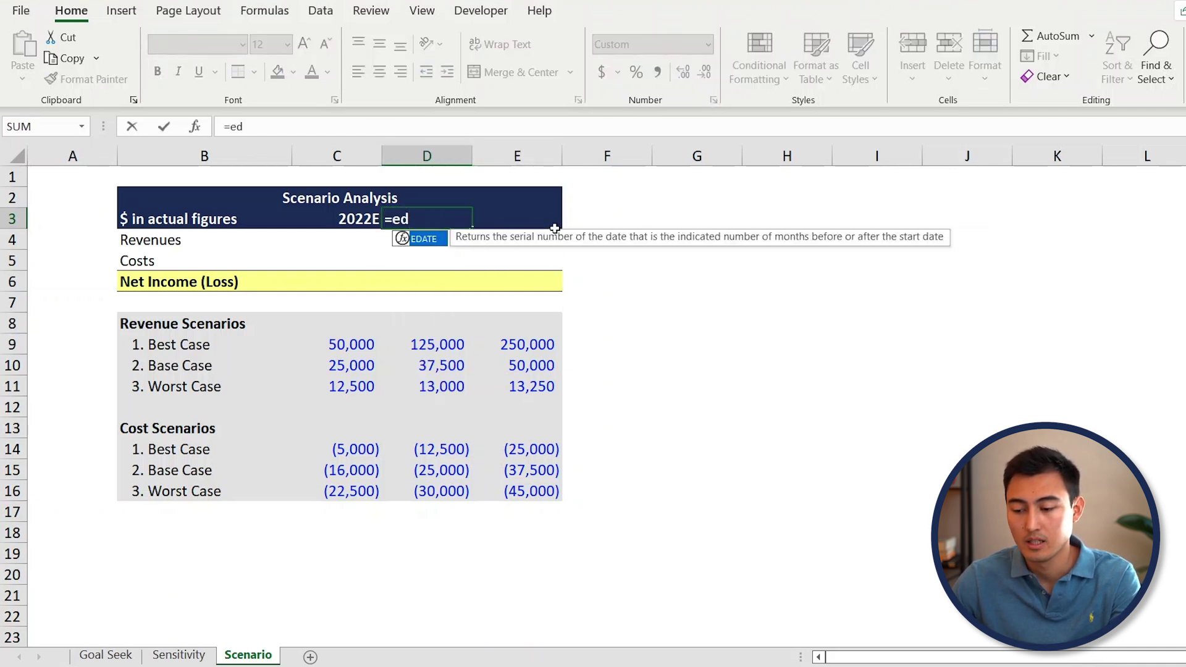
{"action": "key", "text": "Tab"}
{"action": "key", "text": "Left"}
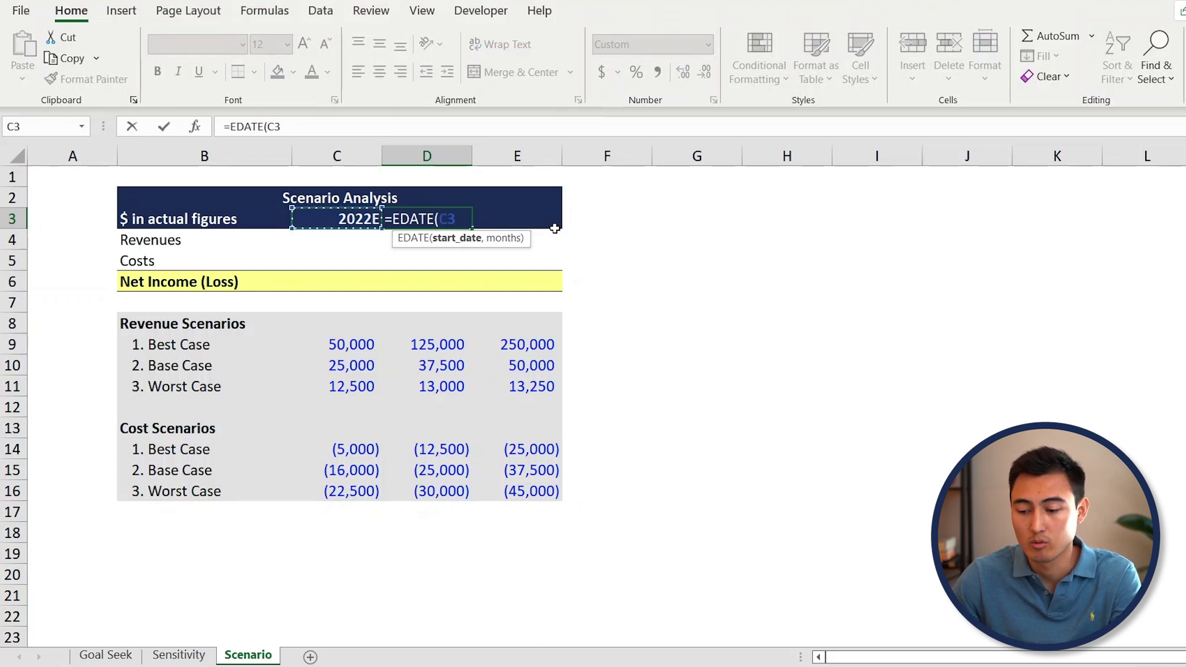
{"action": "type", "text": ",12"}
{"action": "key", "text": "Return"}
- Copy the D3 EDATE formula into E3 to produce the 2024E header
{"action": "key", "text": "Up"}
{"action": "key", "text": "ctrl+c"}
{"action": "key", "text": "Right"}
{"action": "key", "text": "ctrl+v"}
- Select the whole blank row below Net Income (Loss)
{"action": "key", "text": "Down"}
{"action": "key", "text": "Left"}
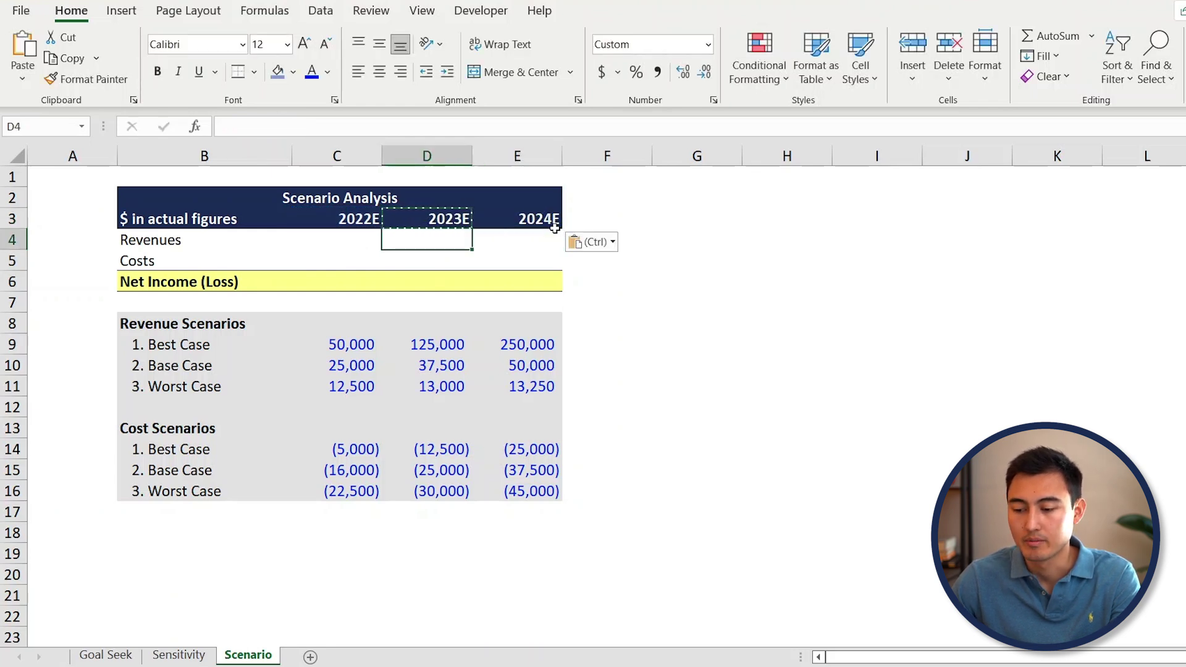
{"action": "key", "text": "Left"}
{"action": "key", "text": "Down"}
{"action": "key", "text": "Down"}
{"action": "key", "text": "Down"}
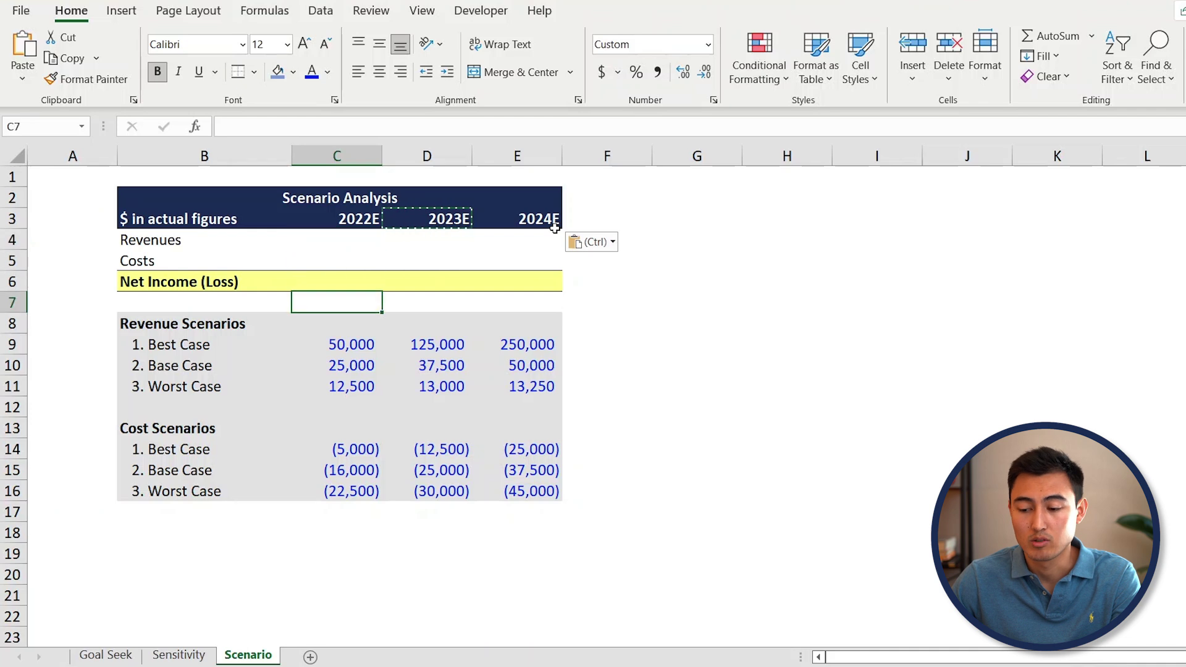
{"action": "key", "text": "shift+space"}
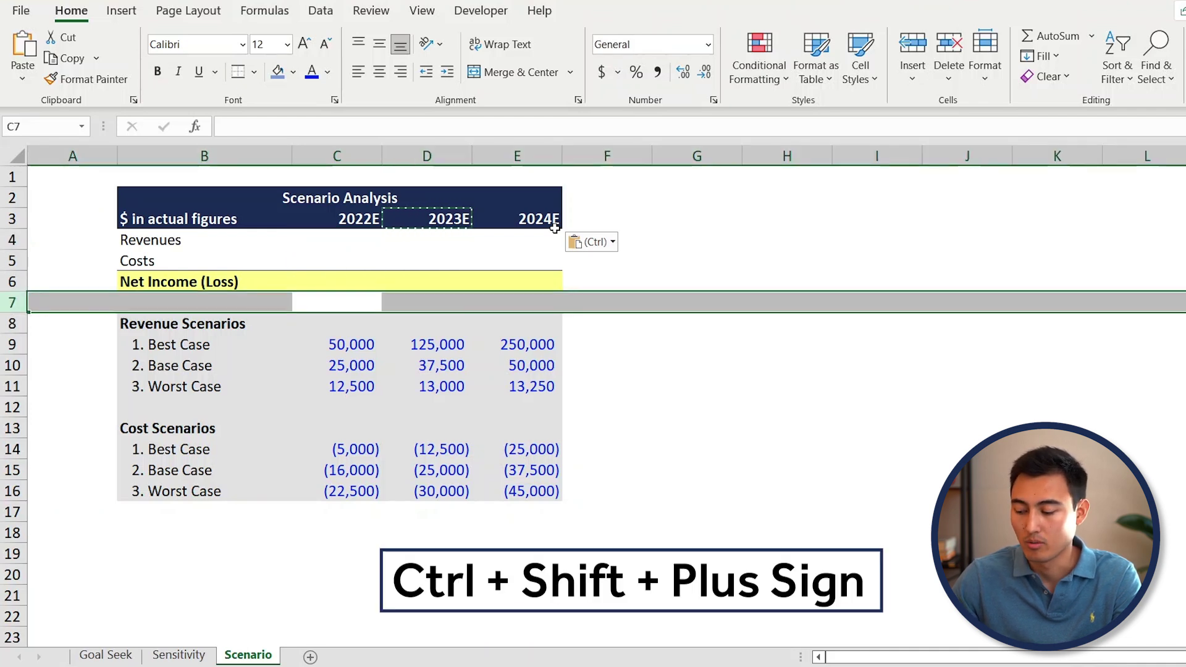
- Insert blank rows below Net Income (Loss) with Ctrl+Shift+Plus
{"action": "key", "text": "ctrl+shift+plus"}
{"action": "key", "text": "ctrl+shift+plus"}
{"action": "key", "text": "ctrl+shift+plus"}
{"action": "key", "text": "ctrl+shift+plus"}
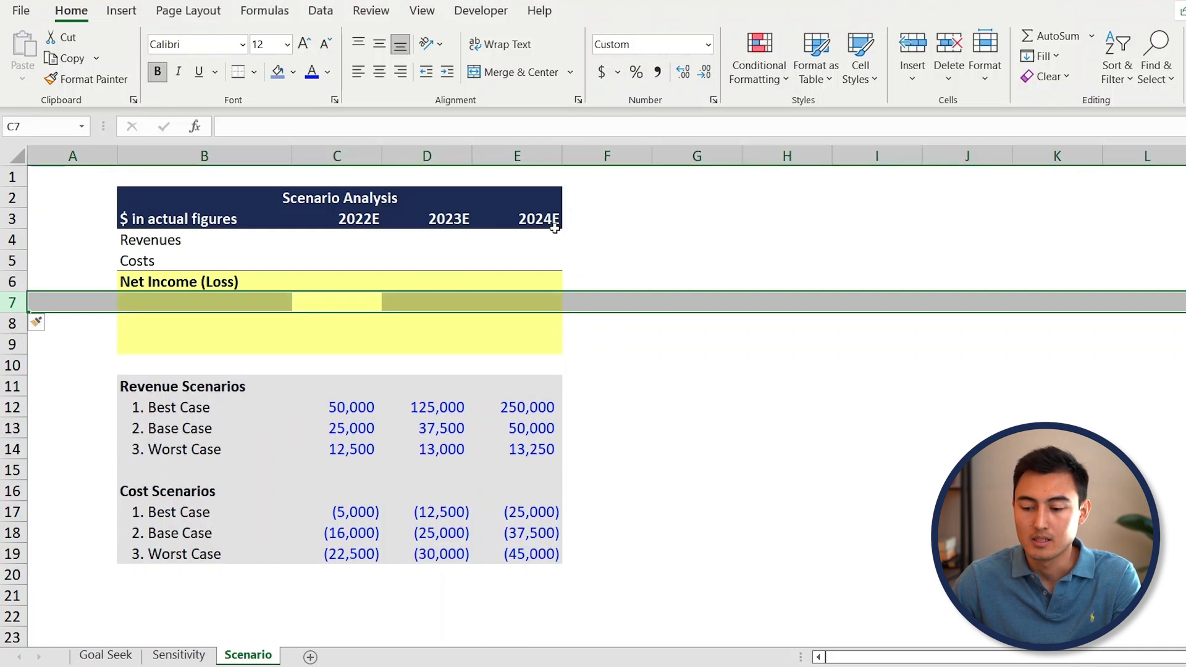
{"action": "key", "text": "Down"}
{"action": "key", "text": "Up"}
- Remove the yellow fill from the new blank rows B7:E10 with No Fill
{"action": "key", "text": "Left"}
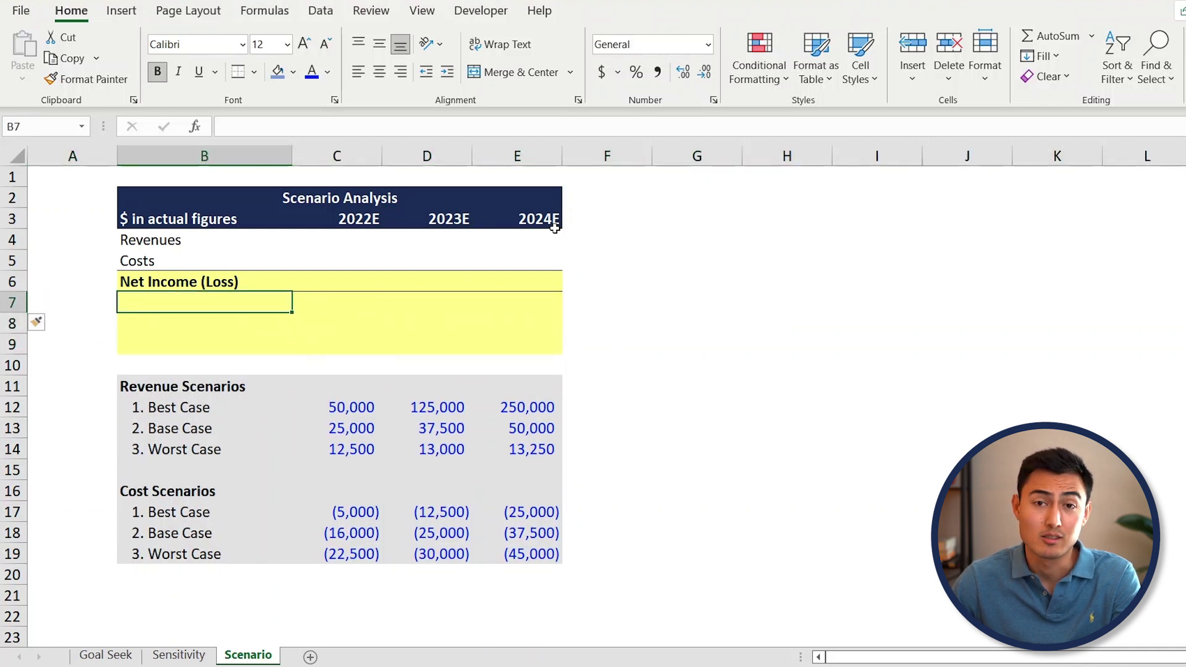
{"action": "key", "text": "shift+Down"}
{"action": "key", "text": "shift+Down"}
{"action": "key", "text": "shift+Down"}
{"action": "key", "text": "shift+Right"}
{"action": "key", "text": "shift+Right"}
{"action": "key", "text": "shift+Right"}
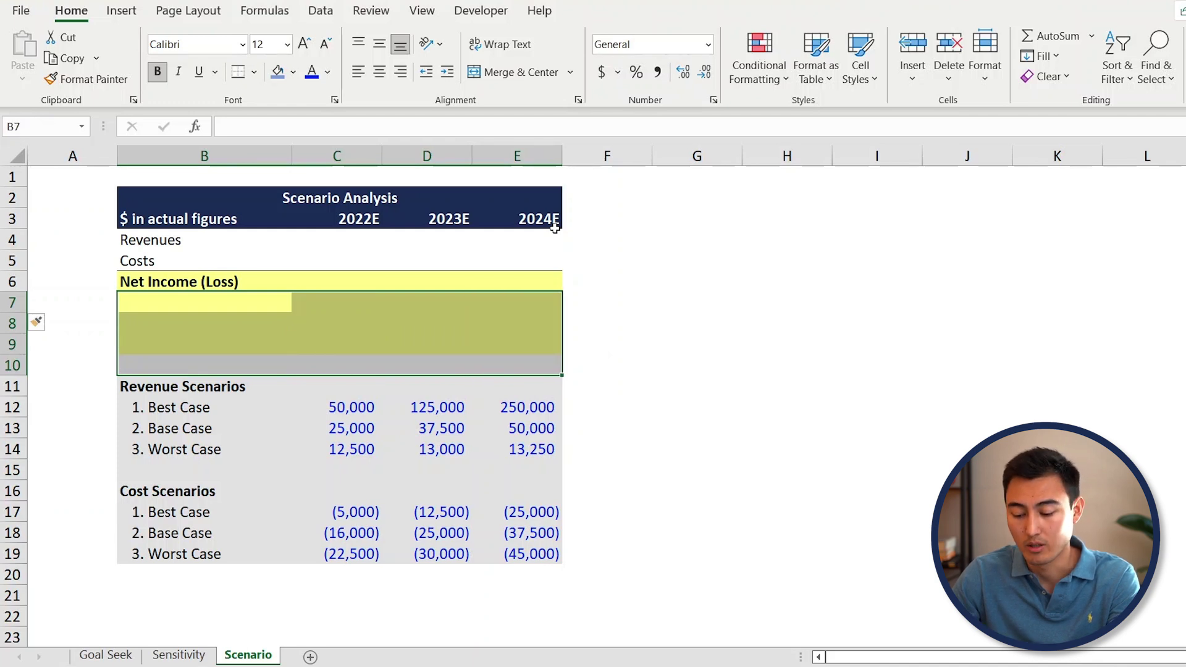
{"action": "key", "text": "alt+h"}
{"action": "key", "text": "h"}
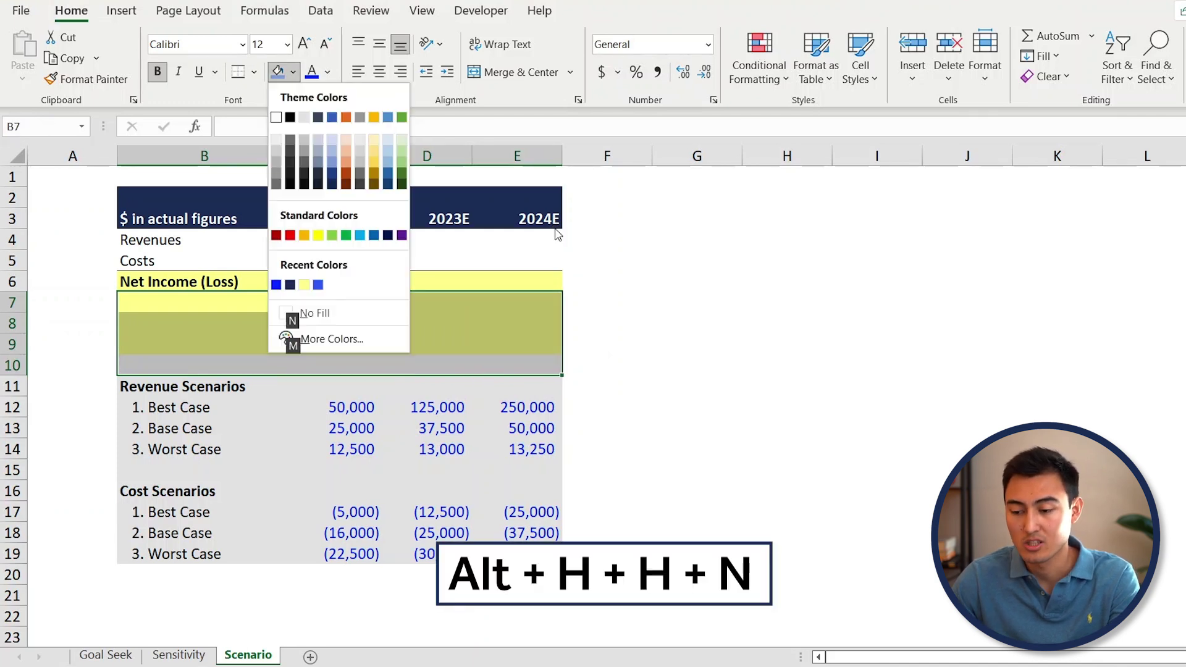
{"action": "key", "text": "n"}
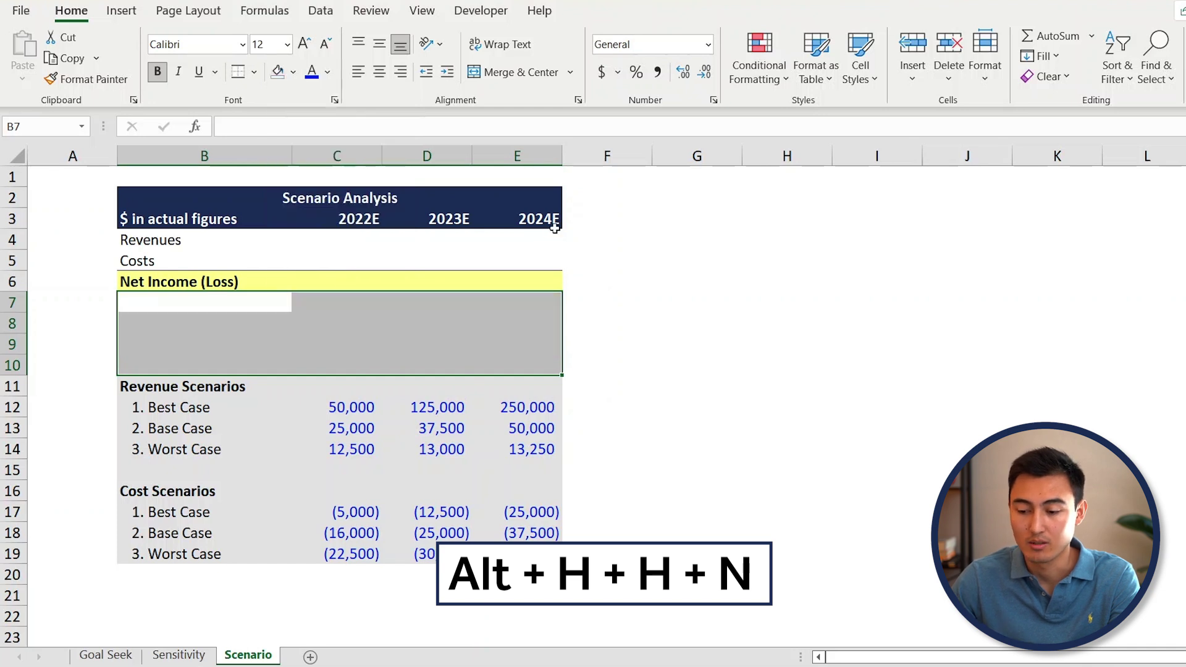
{"action": "key", "text": "Down"}
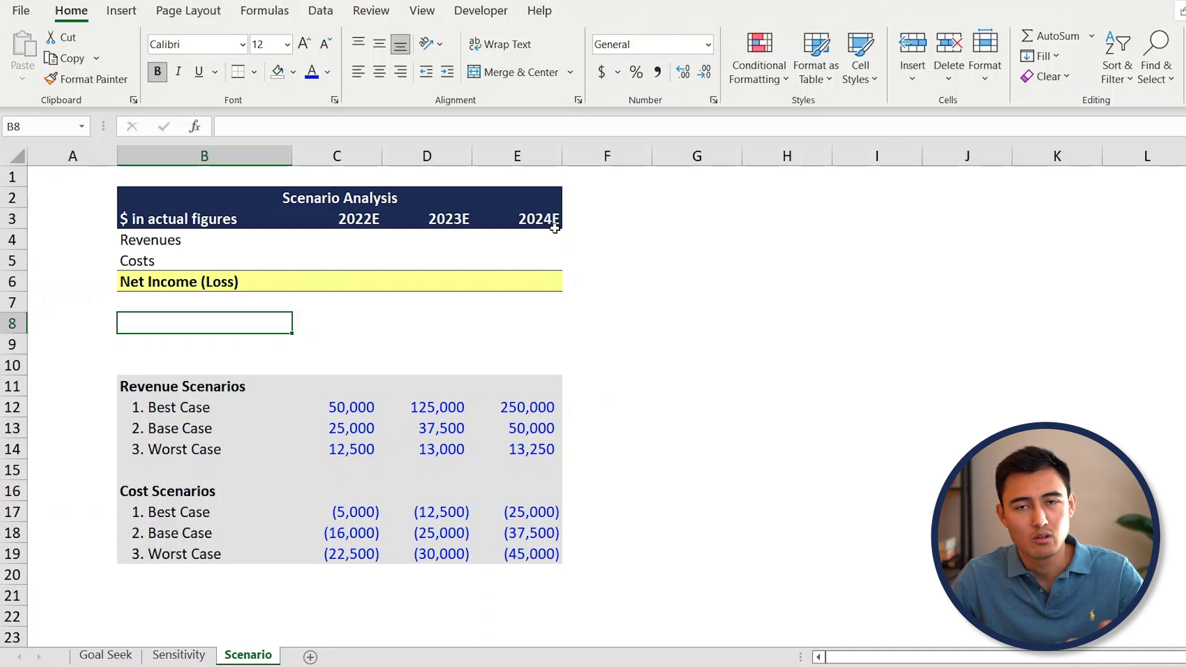
- Enter the label 'Choose Scenario ->' in B8 and scenario number 1 in C8
{"action": "type", "text": "Ch"}
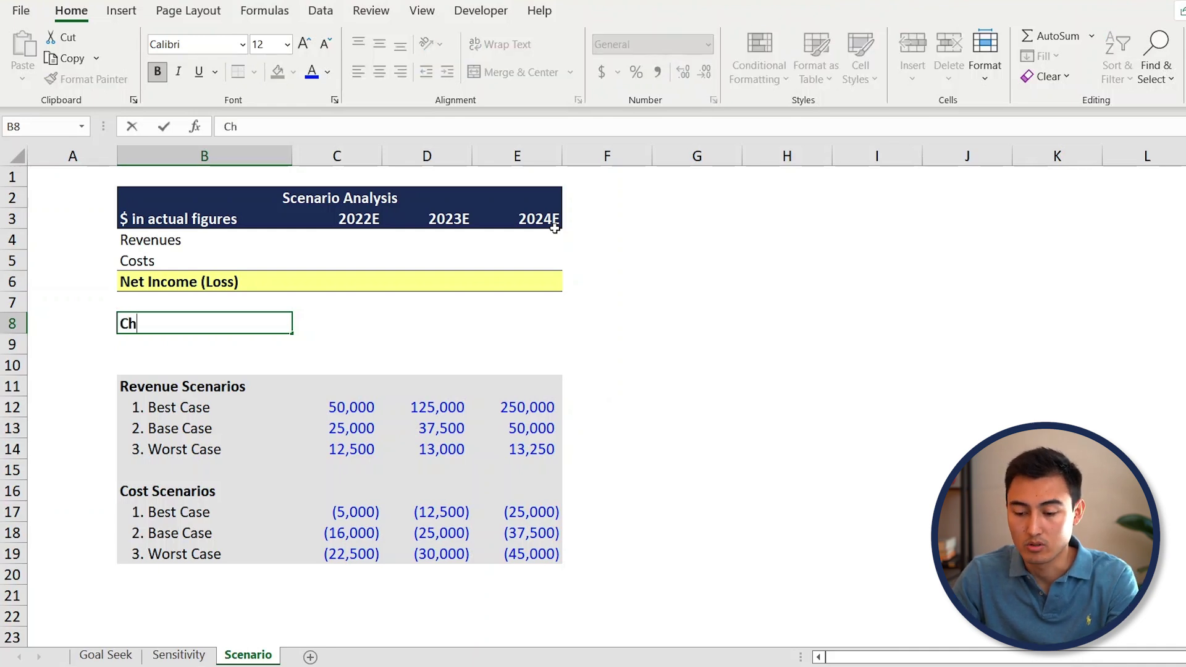
{"action": "type", "text": "oose Scenari"}
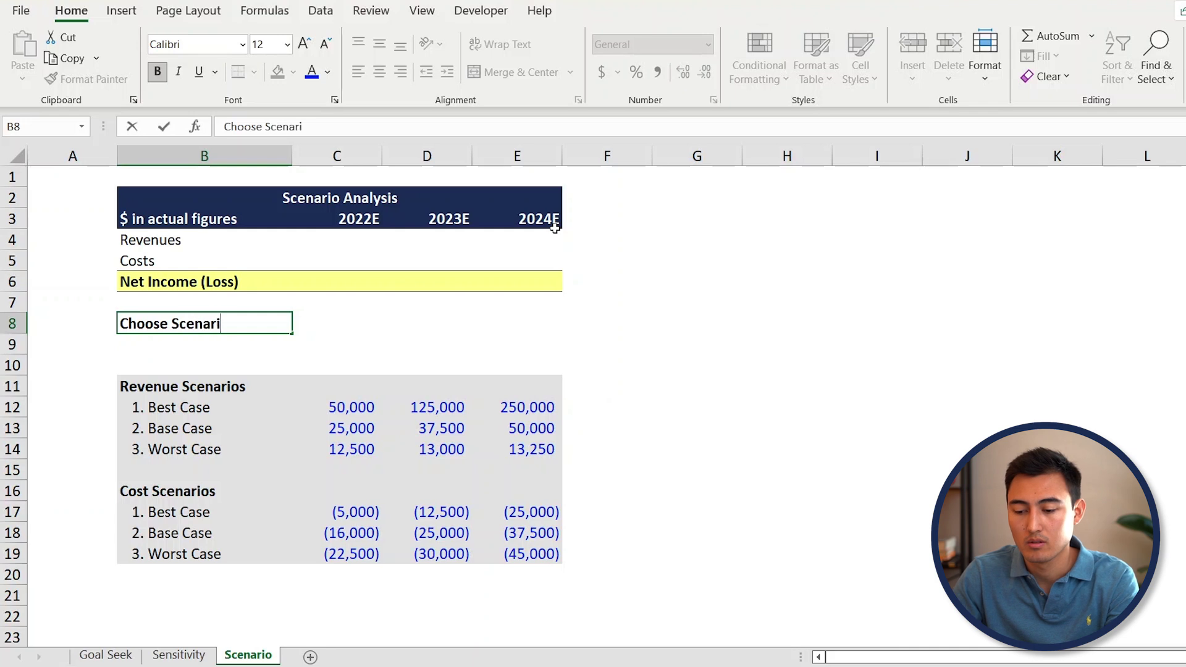
{"action": "type", "text": "o ->"}
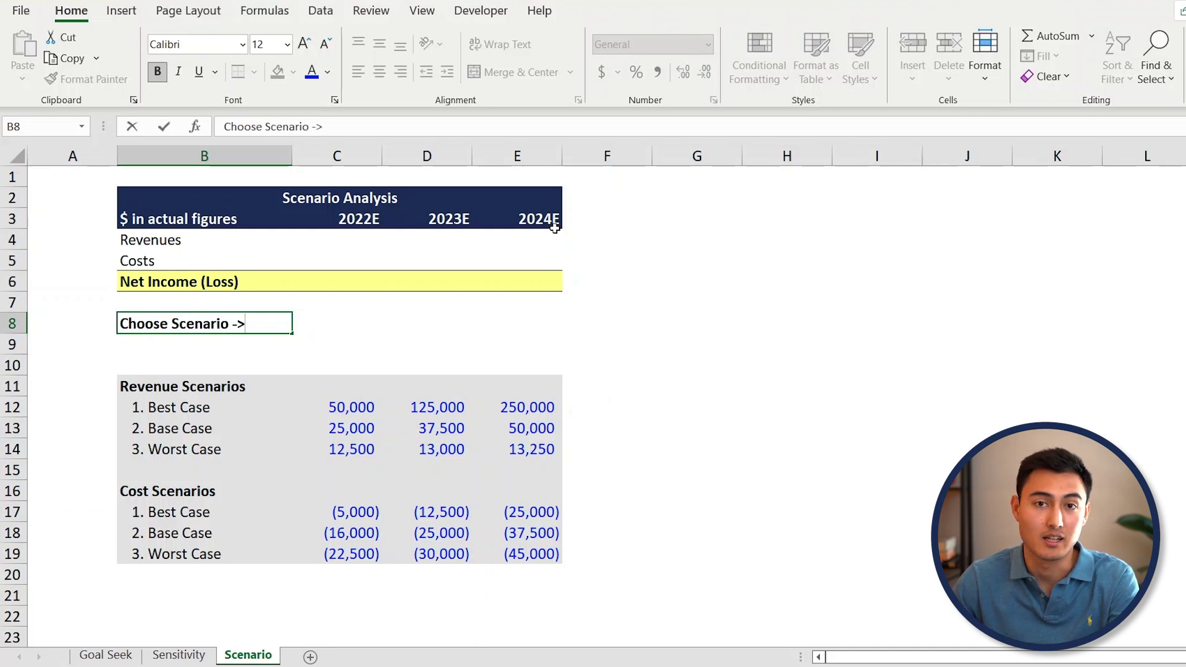
{"action": "key", "text": "Tab"}
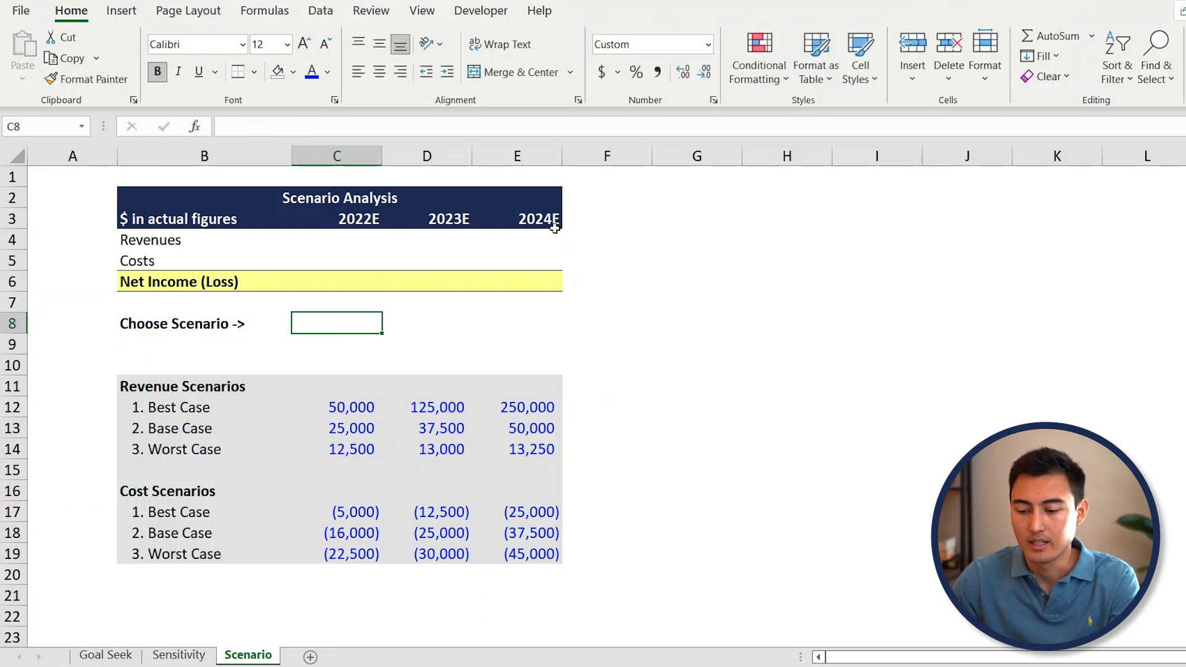
{"action": "type", "text": "1"}
{"action": "key", "text": "Return"}
{"action": "key", "text": "Up"}
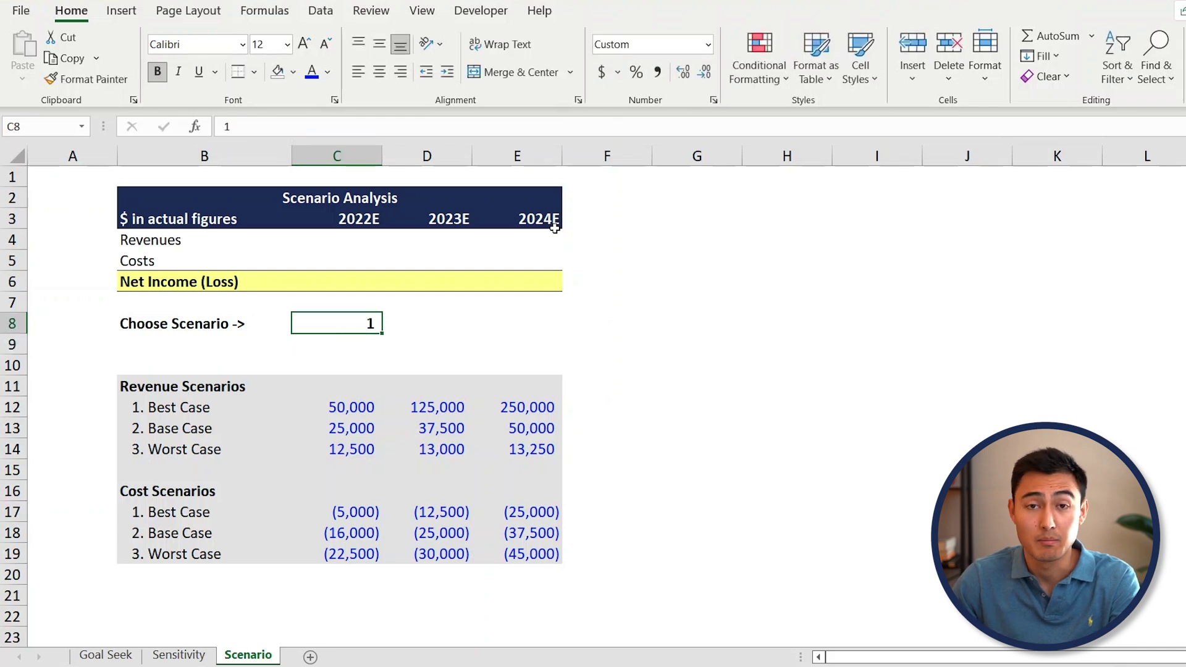
- Apply All Borders to the scenario number cell C8
{"action": "key", "text": "alt+h"}
{"action": "key", "text": "b"}
{"action": "key", "text": "a"}
{"action": "key", "text": "Left"}
{"action": "key", "text": "Left"}
- Right-align the Choose Scenario label in B8
{"action": "key", "text": "Right"}
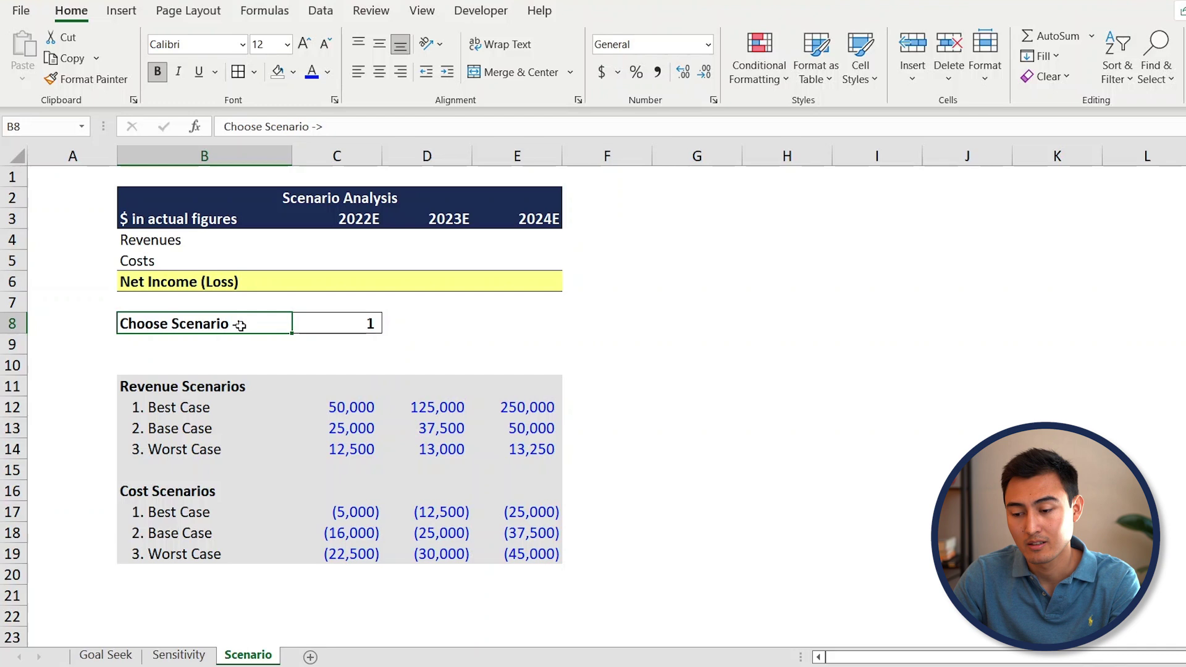
{"action": "key", "text": "alt+h"}
{"action": "key", "text": "a"}
{"action": "key", "text": "r"}
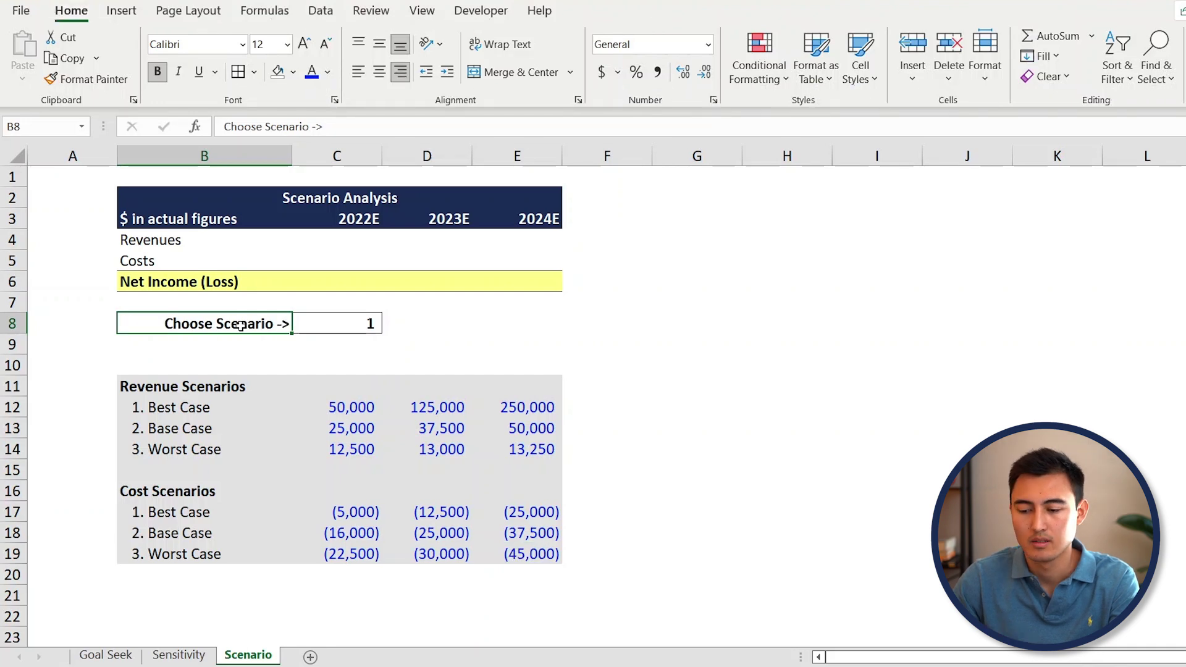
{"action": "key", "text": "Right"}
{"action": "key", "text": "Up"}
{"action": "key", "text": "Up"}
{"action": "key", "text": "Up"}
{"action": "key", "text": "Up"}
- Enter =CHOOSE($C$8,C12,C13,C14) in C4 for 2022E revenue
{"action": "type", "text": "="}
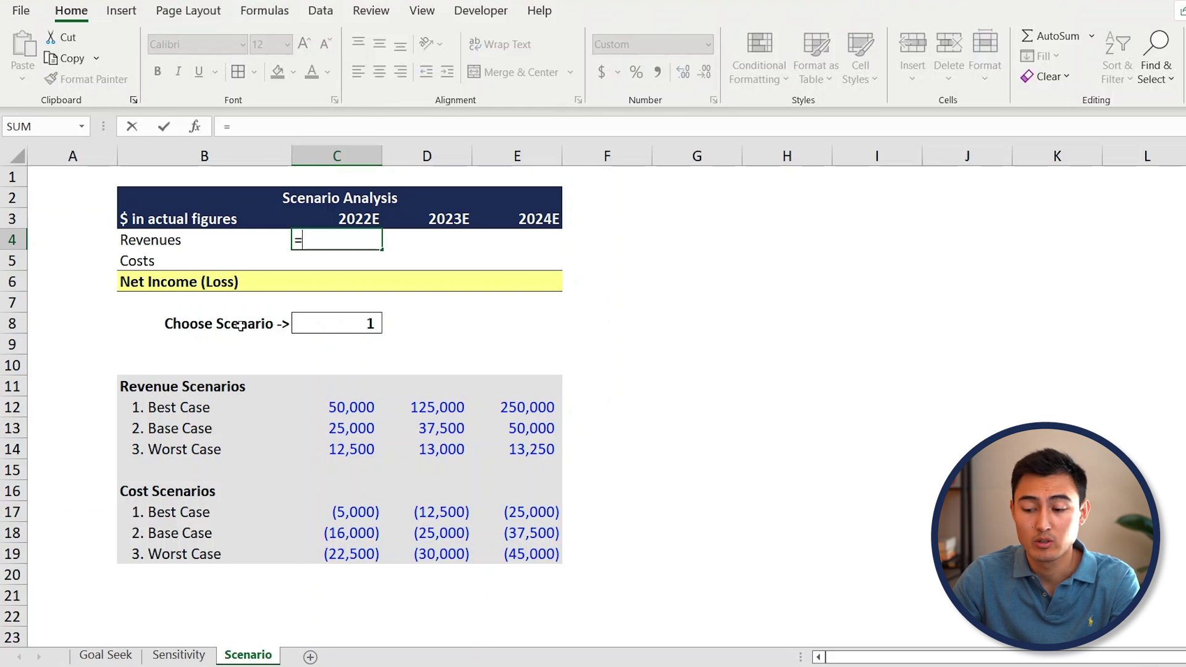
{"action": "type", "text": "choo"}
{"action": "key", "text": "Tab"}
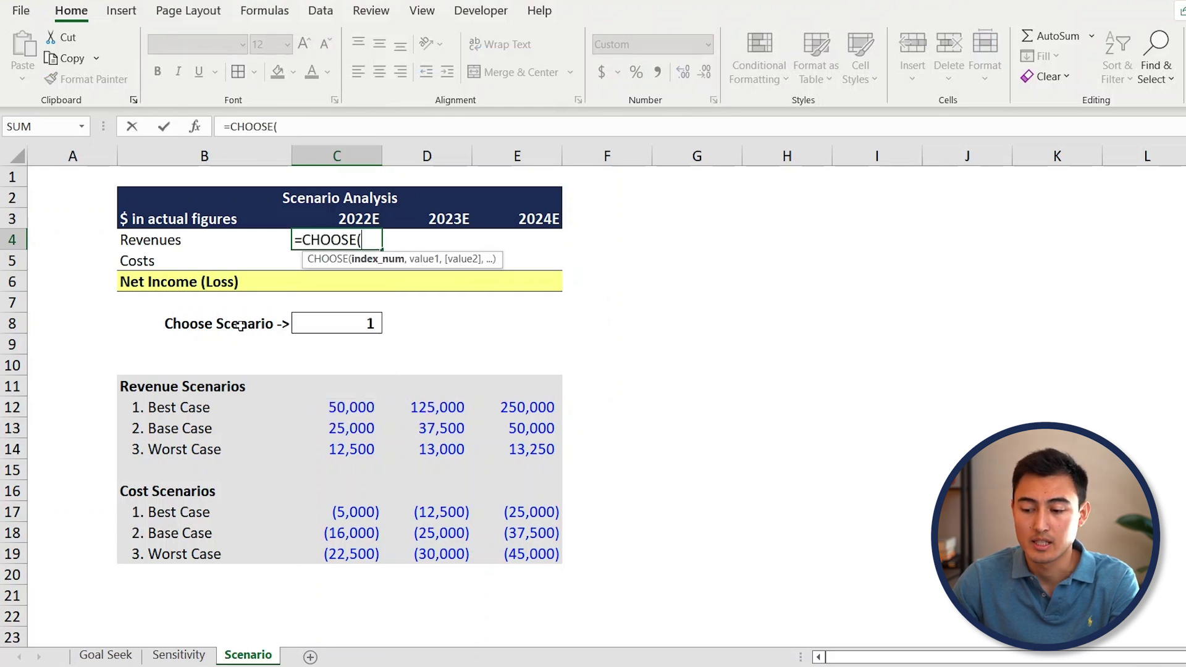
{"action": "key", "text": "Down"}
{"action": "key", "text": "Down"}
{"action": "key", "text": "Down"}
{"action": "key", "text": "Down"}
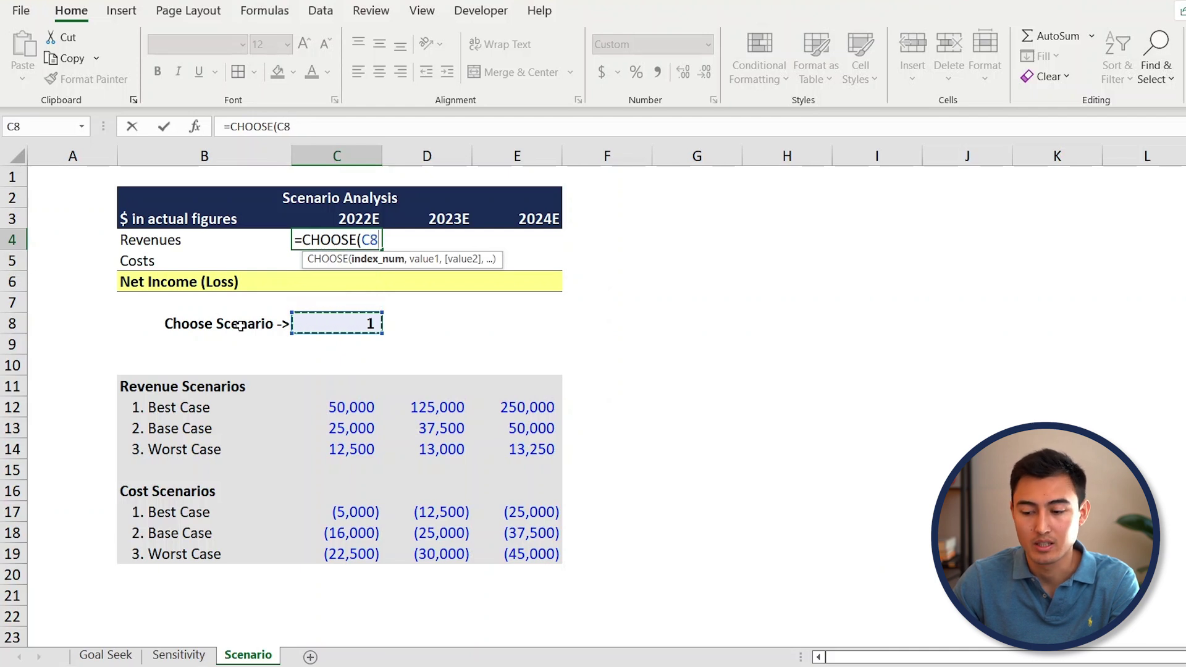
{"action": "key", "text": "F4"}
{"action": "type", "text": ","}
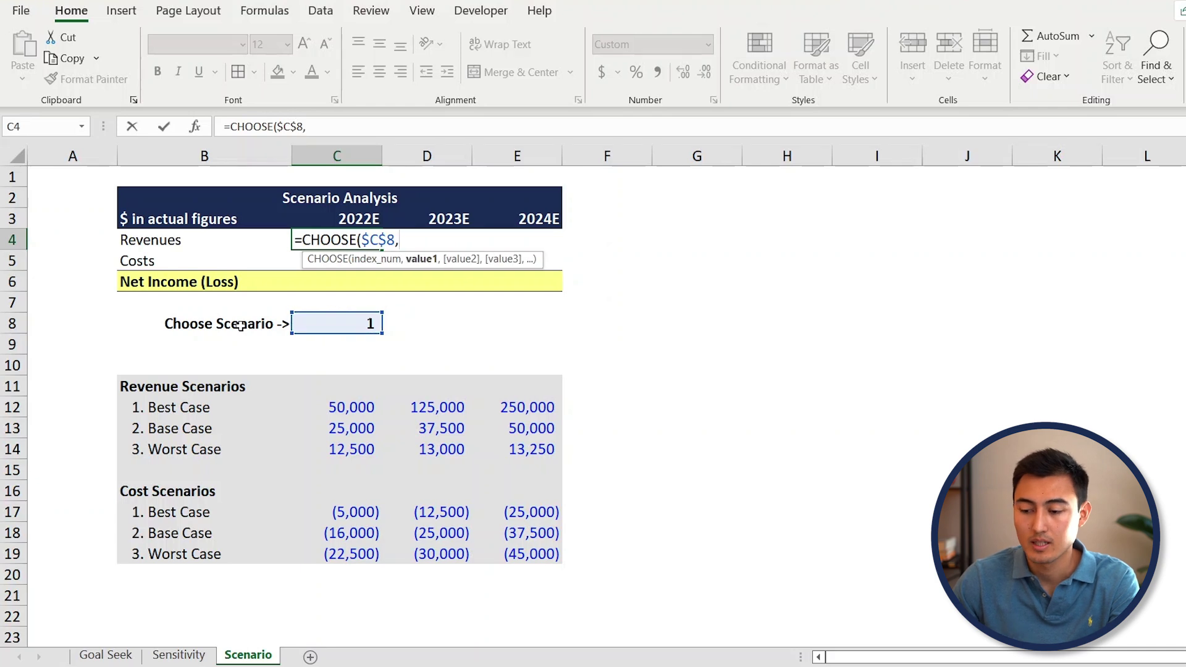
{"action": "key", "text": "Down"}
{"action": "key", "text": "Down"}
{"action": "key", "text": "Down"}
{"action": "key", "text": "Down"}
{"action": "key", "text": "Down"}
{"action": "key", "text": "Down"}
{"action": "key", "text": "Down"}
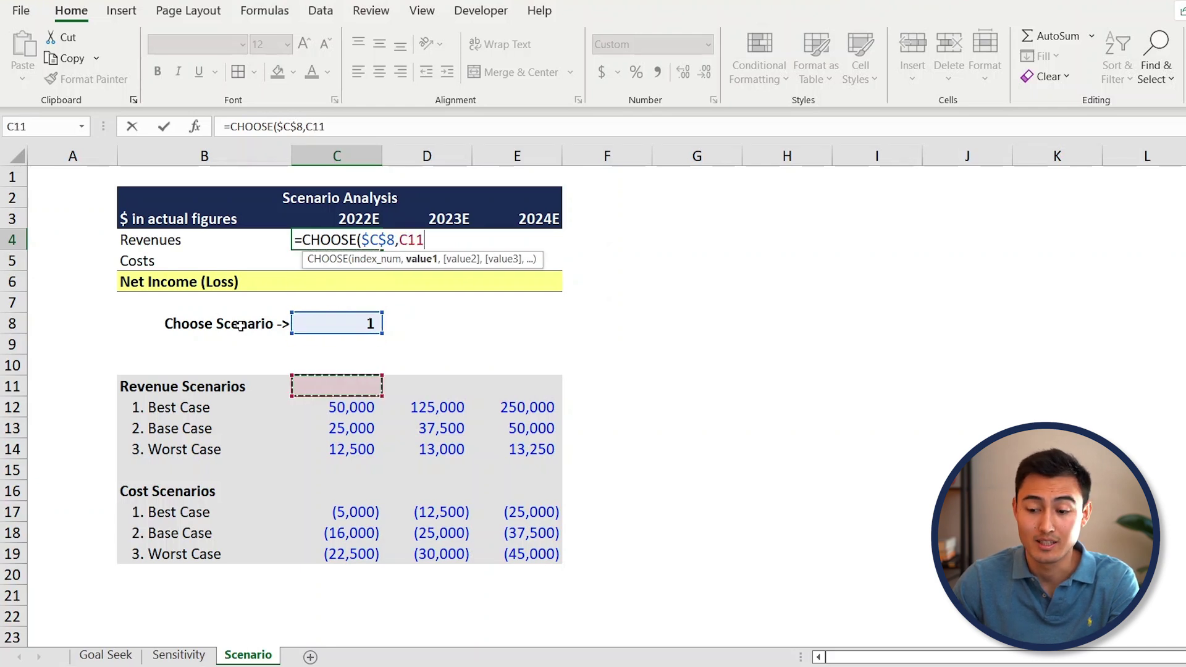
{"action": "key", "text": "Down"}
{"action": "type", "text": ","}
{"action": "key", "text": "Down"}
{"action": "key", "text": "Down"}
{"action": "key", "text": "Down"}
{"action": "key", "text": "Down"}
{"action": "key", "text": "Down"}
{"action": "key", "text": "Down"}
{"action": "key", "text": "Down"}
{"action": "key", "text": "Down"}
{"action": "key", "text": "Down"}
{"action": "key", "text": "Down"}
{"action": "key", "text": "Down"}
{"action": "key", "text": "Up"}
{"action": "key", "text": "Up"}
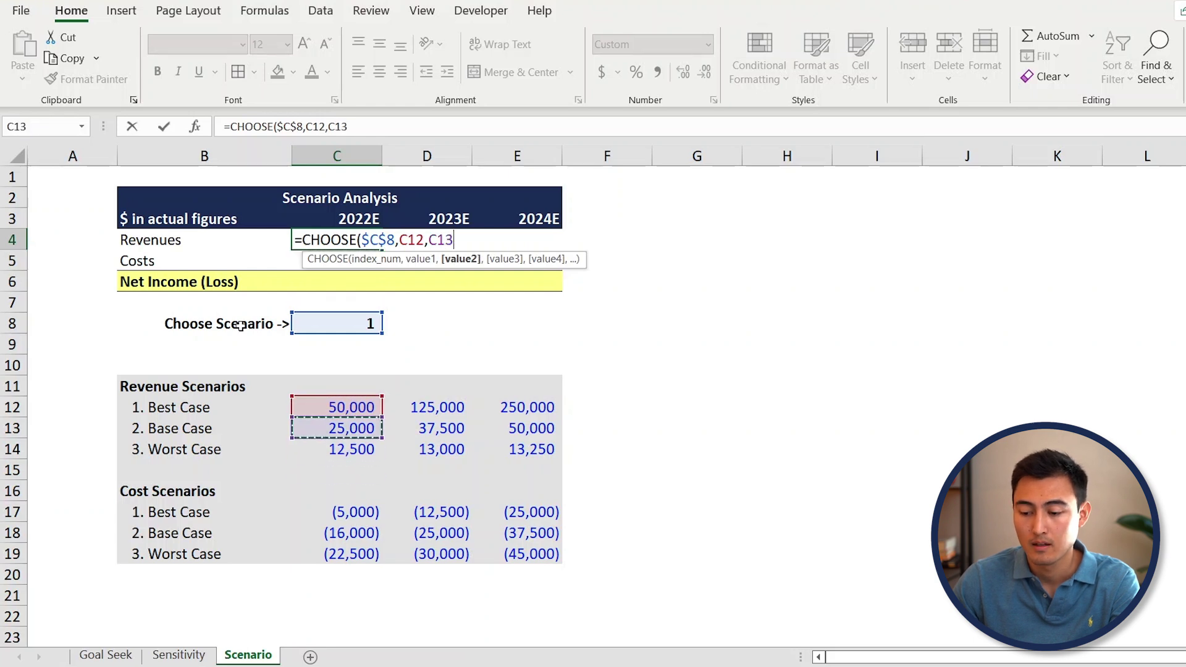
{"action": "type", "text": ","}
{"action": "key", "text": "Down"}
{"action": "key", "text": "Down"}
{"action": "key", "text": "Down"}
{"action": "key", "text": "Down"}
{"action": "key", "text": "Down"}
{"action": "key", "text": "Down"}
{"action": "key", "text": "Down"}
{"action": "key", "text": "Down"}
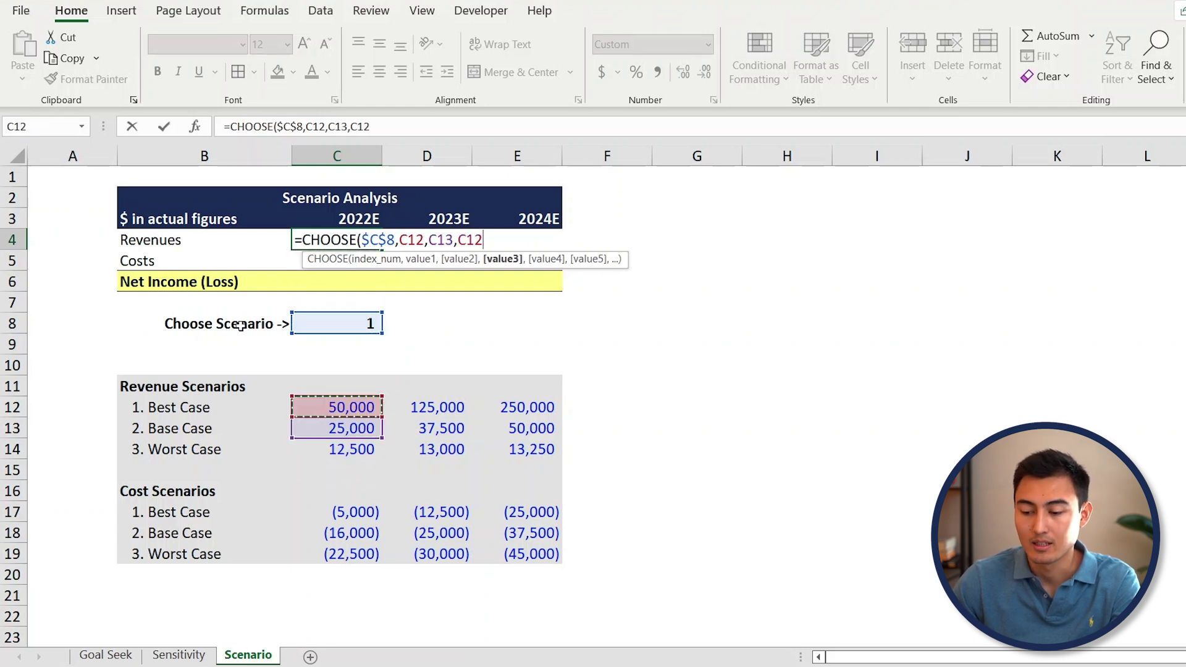
{"action": "key", "text": "Down"}
{"action": "key", "text": "Down"}
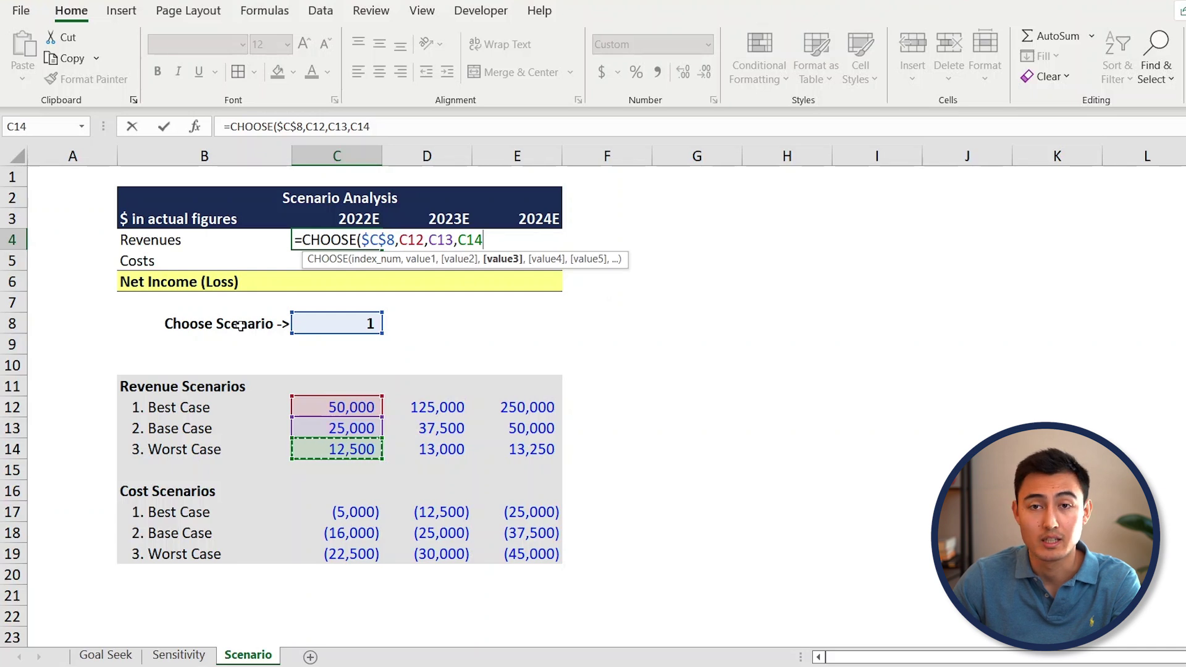
{"action": "key", "text": "Return"}
- Copy the C4 revenue formula across D4:E4 for 2023E and 2024E
{"action": "key", "text": "Up"}
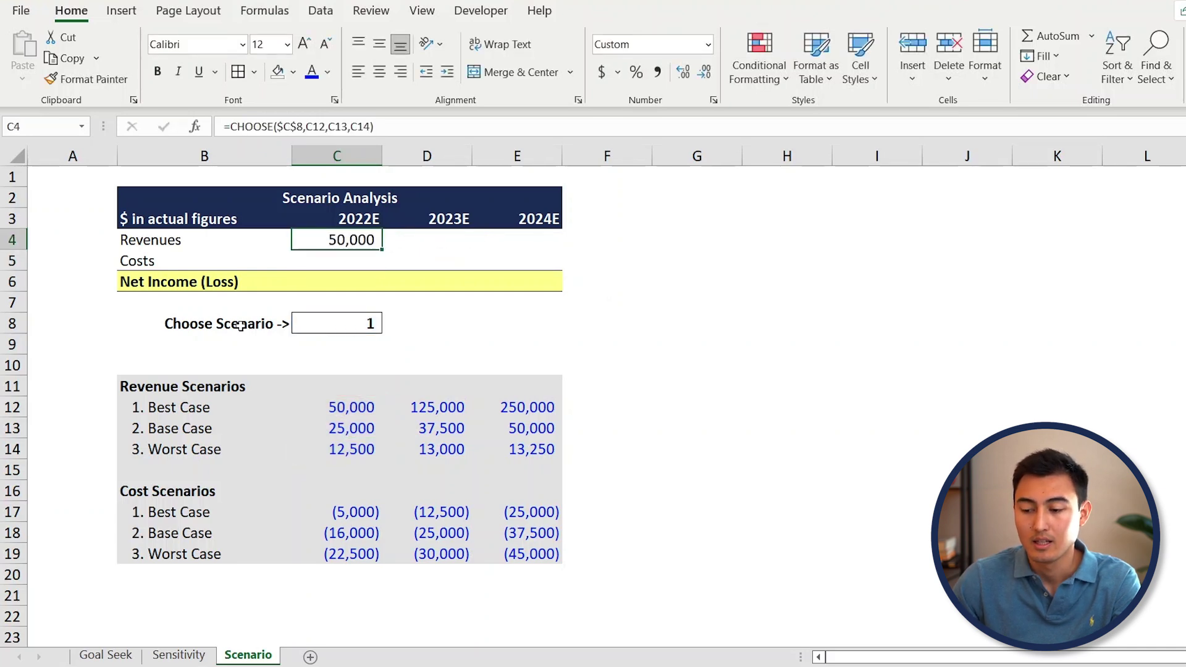
{"action": "key", "text": "ctrl+c"}
{"action": "key", "text": "Right"}
{"action": "key", "text": "shift+Right"}
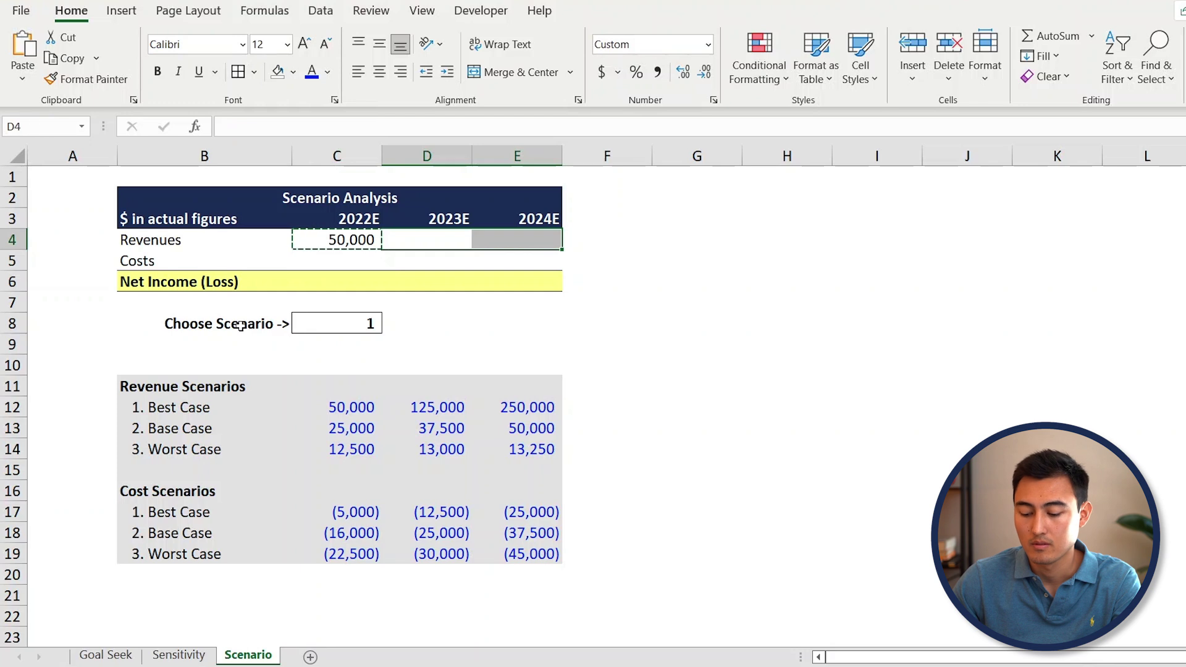
{"action": "key", "text": "ctrl+v"}
{"action": "key", "text": "Down"}
{"action": "key", "text": "Left"}
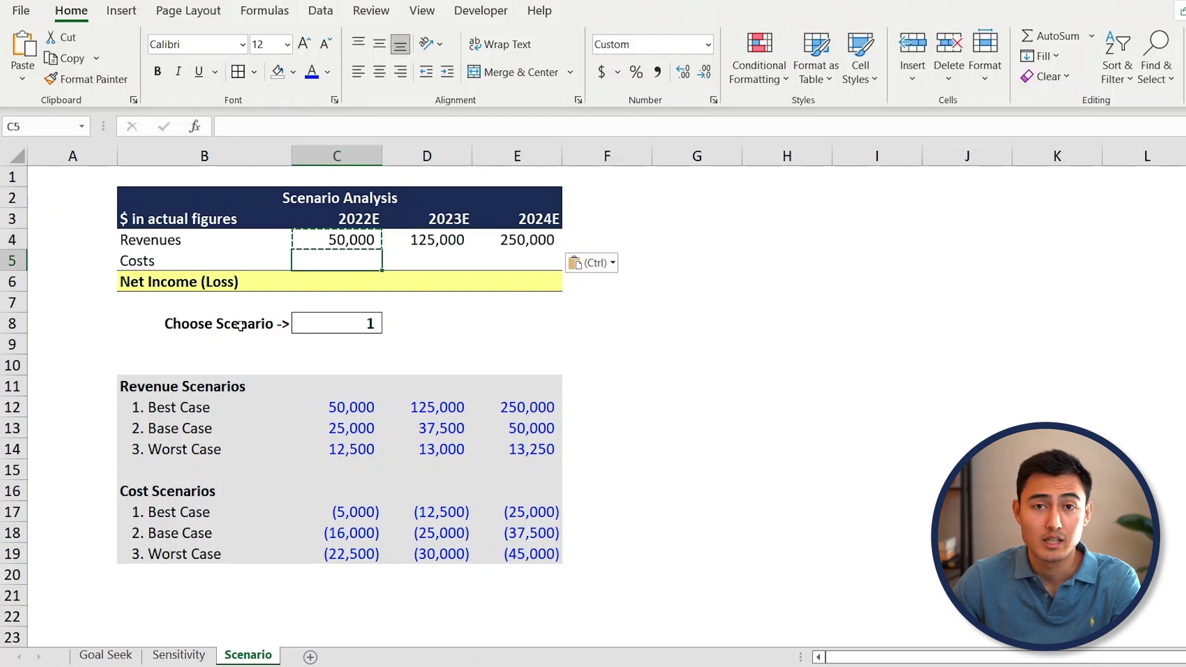
- Enter =CHOOSE($C$8,C17,C18,C19) in C5 for 2022E costs
{"action": "type", "text": "=cho"}
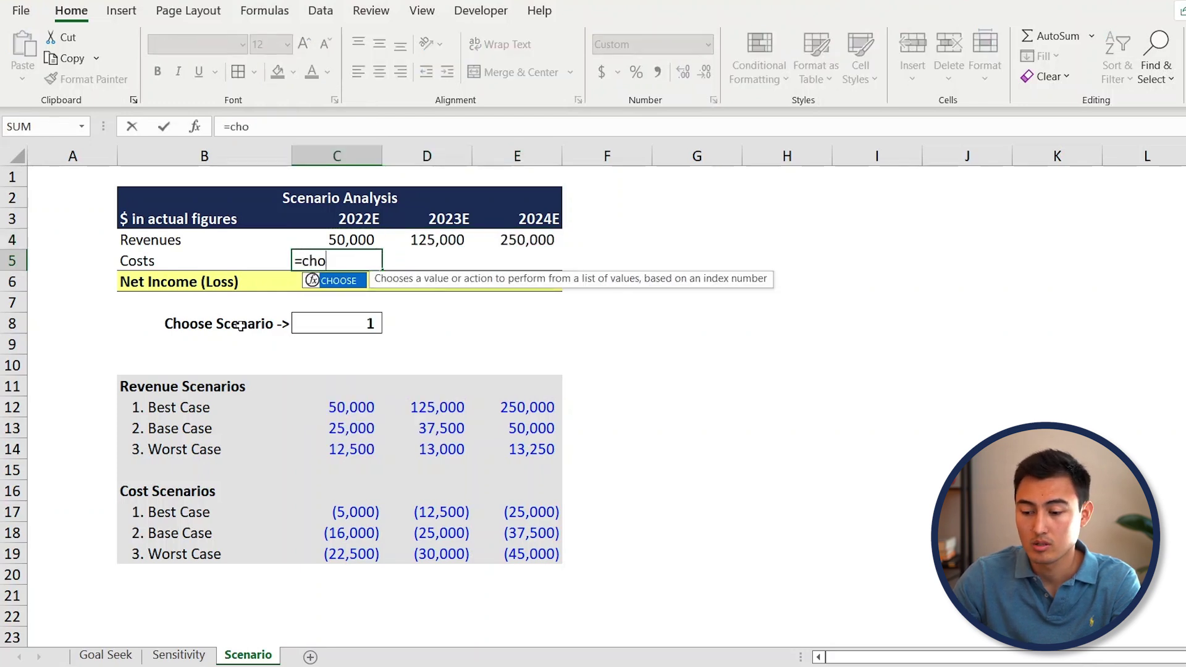
{"action": "key", "text": "Tab"}
{"action": "key", "text": "Down"}
{"action": "key", "text": "Down"}
{"action": "key", "text": "Down"}
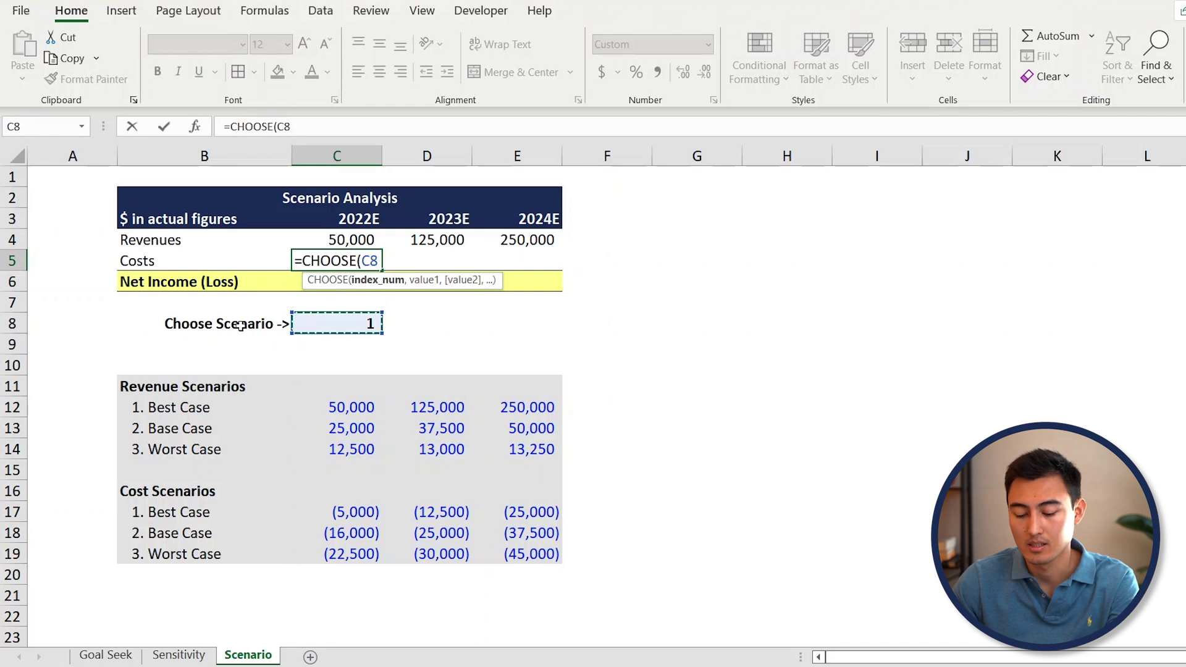
{"action": "key", "text": "F4"}
{"action": "type", "text": ","}
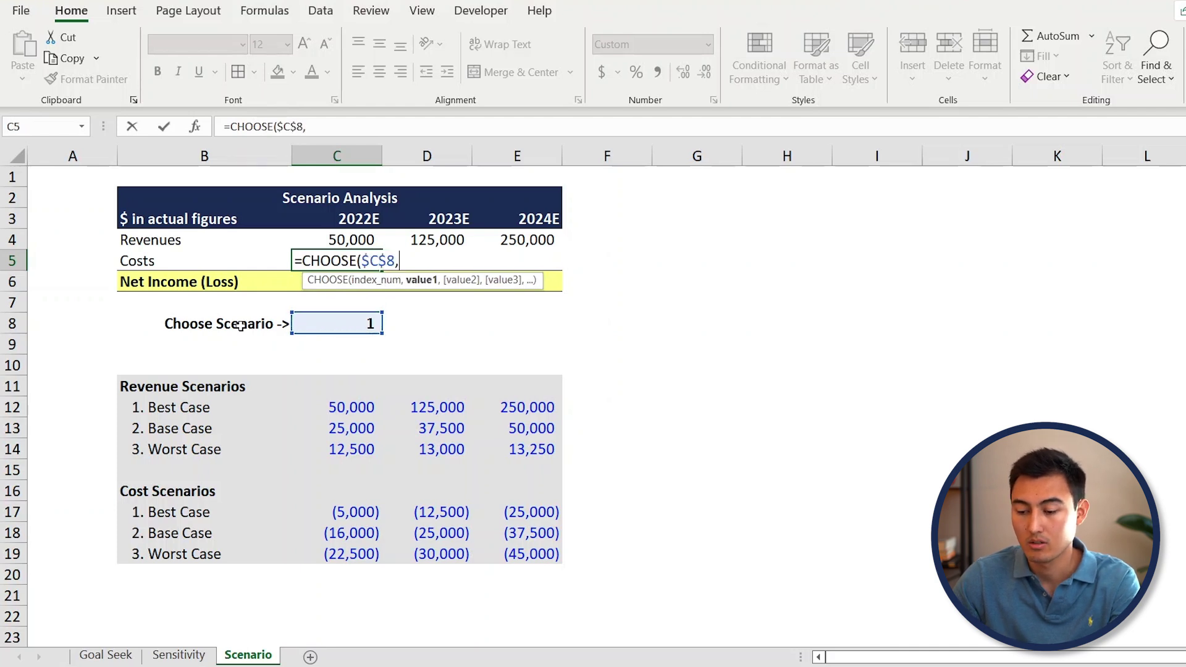
{"action": "key", "text": "Down"}
{"action": "key", "text": "Down"}
{"action": "key", "text": "Down"}
{"action": "key", "text": "Down"}
{"action": "key", "text": "Down"}
{"action": "key", "text": "Down"}
{"action": "key", "text": "Down"}
{"action": "key", "text": "Down"}
{"action": "key", "text": "Down"}
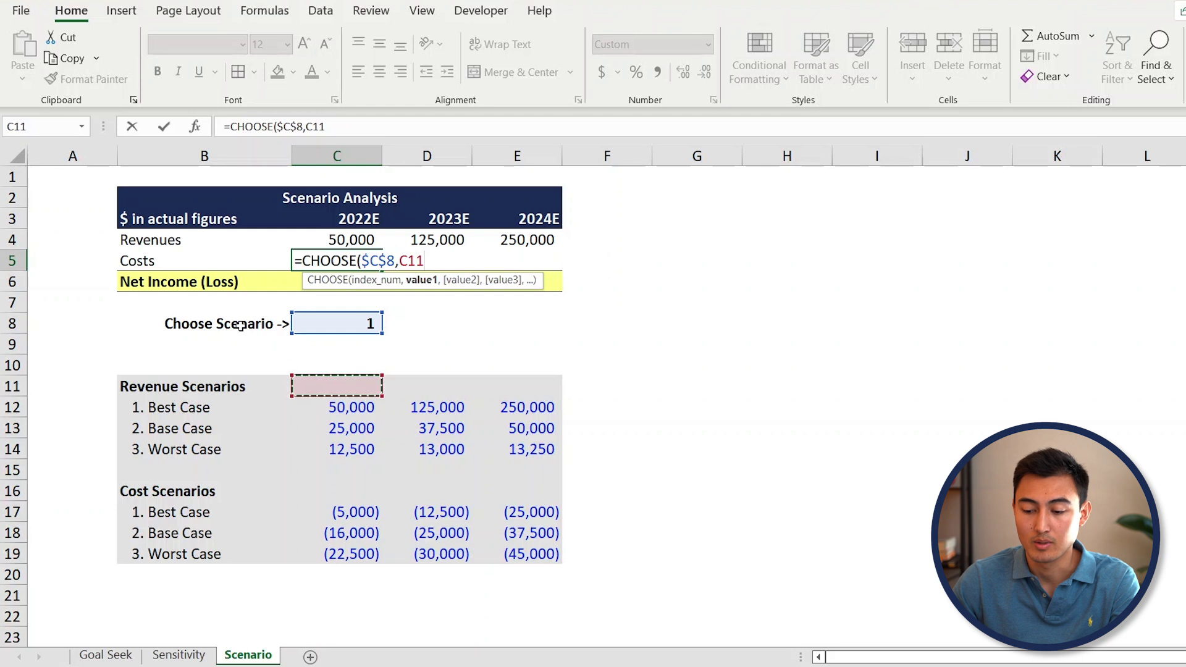
{"action": "key", "text": "Down"}
{"action": "key", "text": "Down"}
{"action": "key", "text": "Down"}
{"action": "key", "text": "Down"}
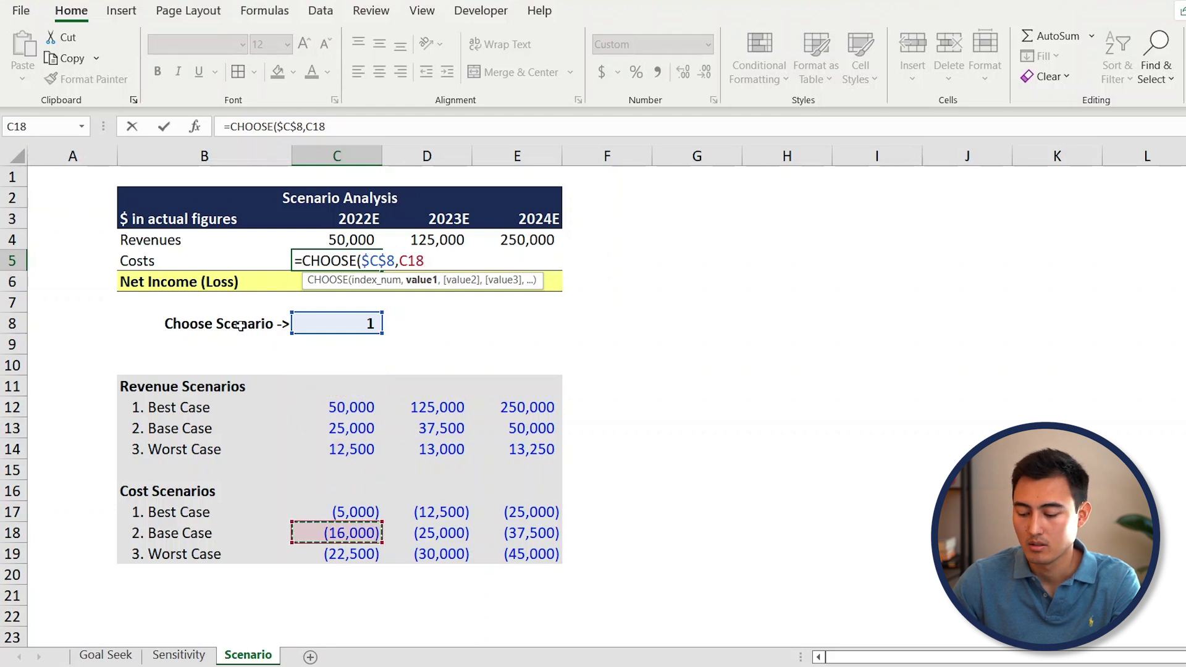
{"action": "key", "text": "Up"}
{"action": "type", "text": ","}
{"action": "key", "text": "Down"}
{"action": "key", "text": "Down"}
{"action": "key", "text": "Down"}
{"action": "key", "text": "Down"}
{"action": "key", "text": "Down"}
{"action": "key", "text": "Down"}
{"action": "key", "text": "Down"}
{"action": "key", "text": "Down"}
{"action": "key", "text": "Down"}
{"action": "key", "text": "Down"}
{"action": "key", "text": "Down"}
{"action": "key", "text": "Down"}
{"action": "key", "text": "Down"}
{"action": "key", "text": "Down"}
{"action": "key", "text": "Up"}
{"action": "type", "text": ")"}
{"action": "key", "text": "BackSpace"}
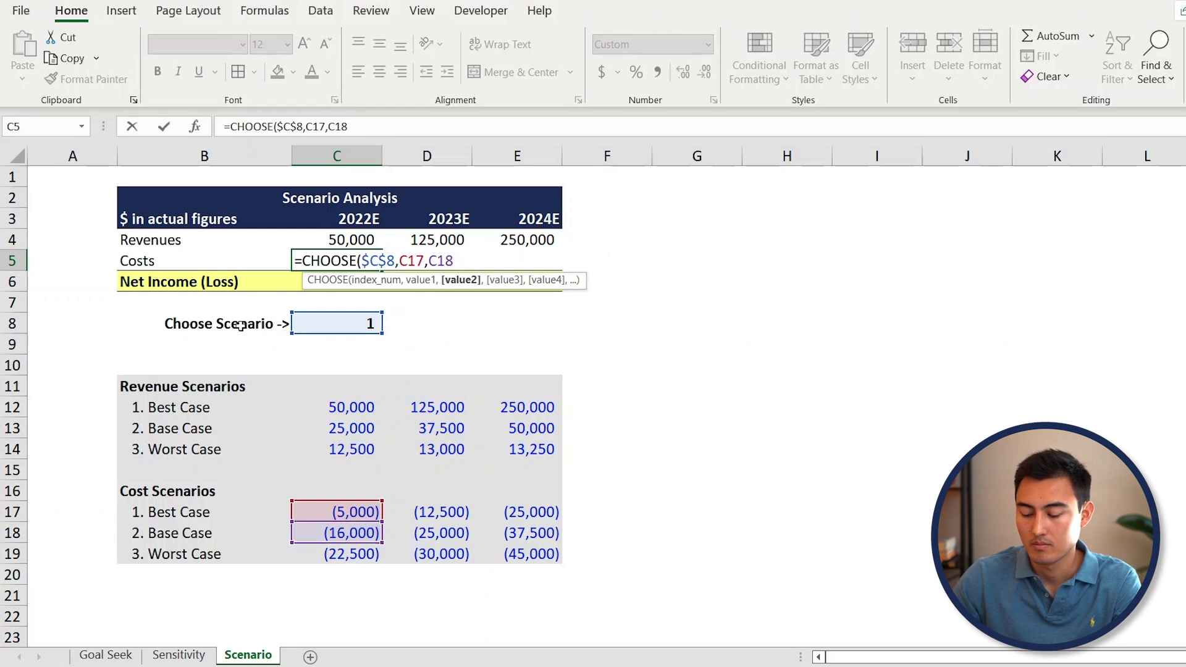
{"action": "type", "text": ","}
{"action": "key", "text": "Down"}
{"action": "key", "text": "Down"}
{"action": "key", "text": "Down"}
{"action": "key", "text": "Down"}
{"action": "key", "text": "Down"}
{"action": "key", "text": "Down"}
{"action": "key", "text": "Down"}
{"action": "key", "text": "Down"}
{"action": "key", "text": "Down"}
{"action": "key", "text": "Down"}
{"action": "key", "text": "Down"}
{"action": "key", "text": "Down"}
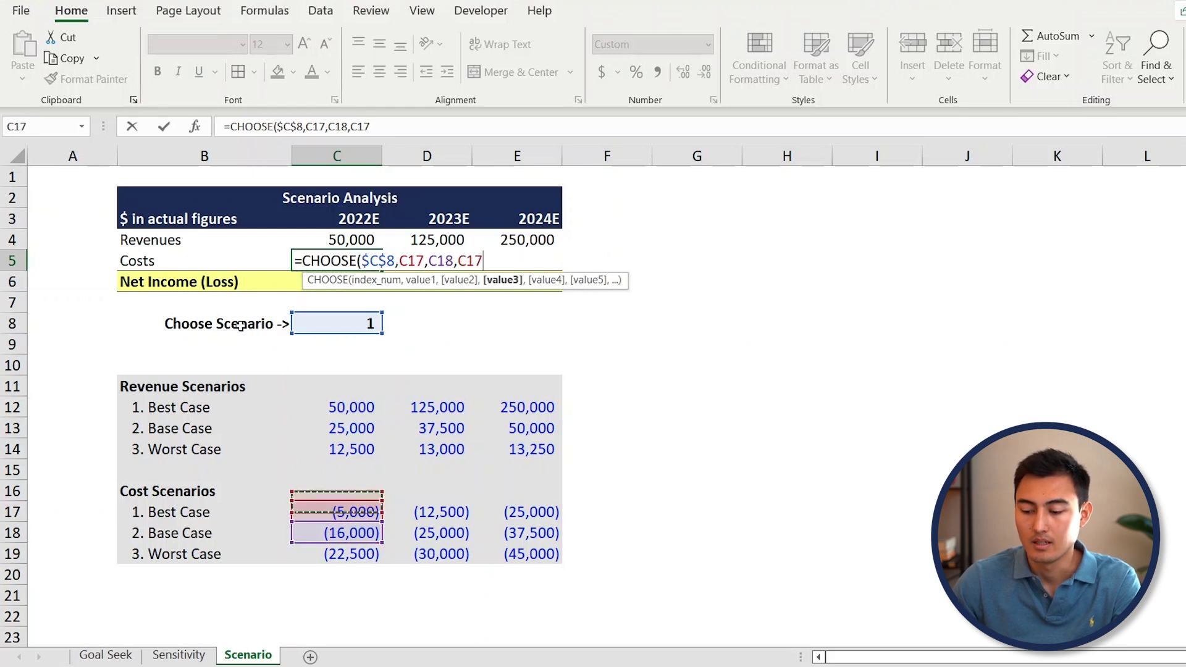
{"action": "key", "text": "Down"}
{"action": "key", "text": "Down"}
{"action": "key", "text": "ctrl+Return"}
- Copy the C5 costs formula across D5:E5
{"action": "key", "text": "ctrl+c"}
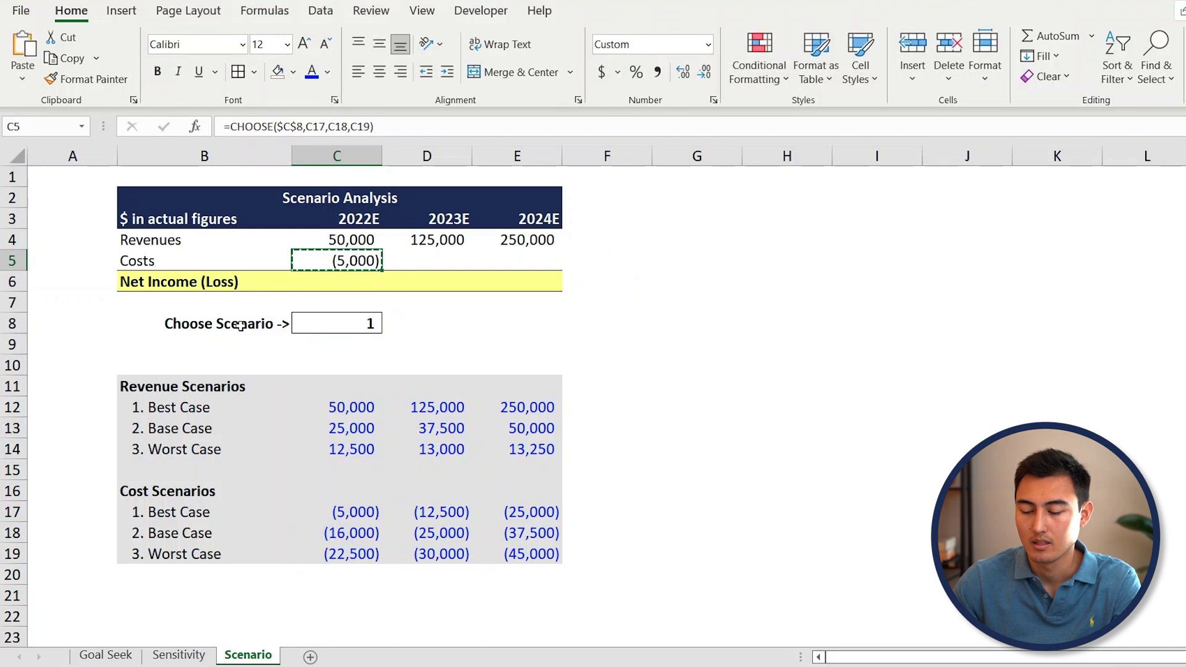
{"action": "key", "text": "Right"}
{"action": "key", "text": "shift+Right"}
{"action": "key", "text": "ctrl+v"}
{"action": "key", "text": "Down"}
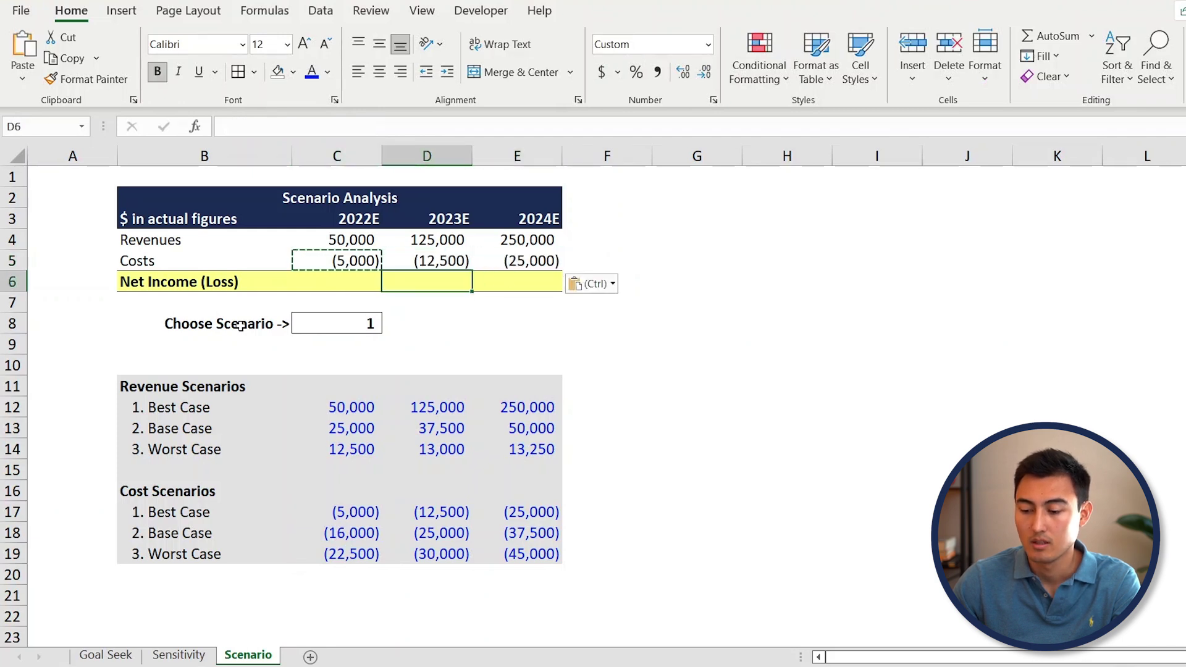
{"action": "key", "text": "Left"}
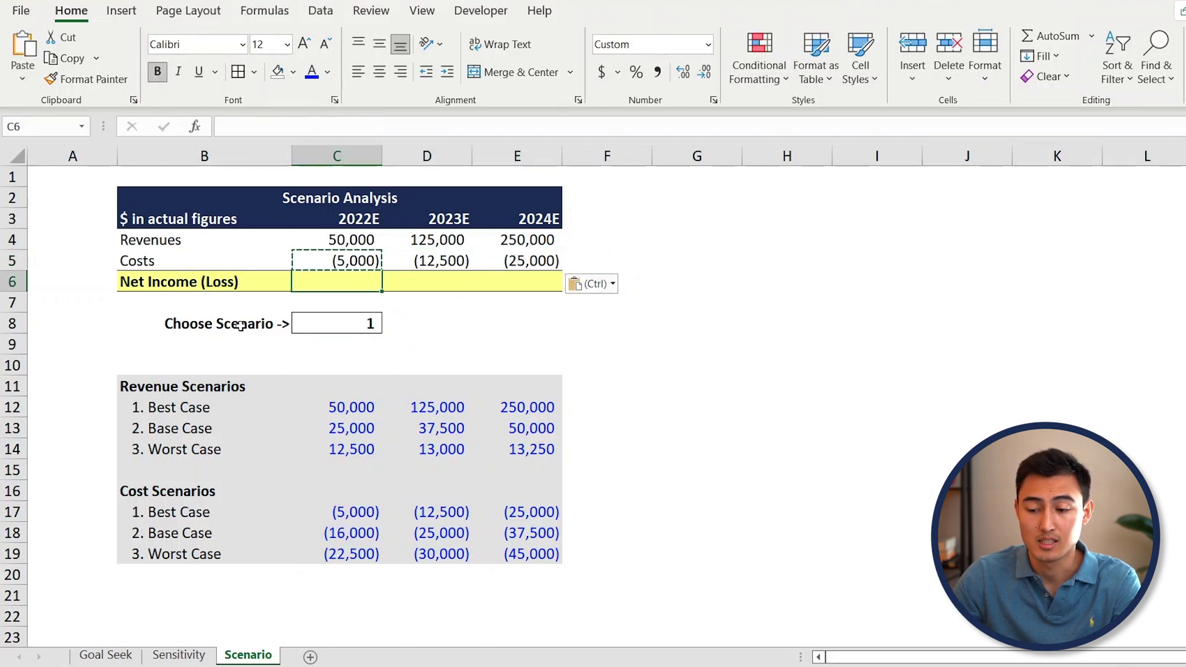
- Sum Revenues and Costs in C6 with =SUM(C4:C5) and copy it to D6:E6
{"action": "key", "text": "alt+equal"}
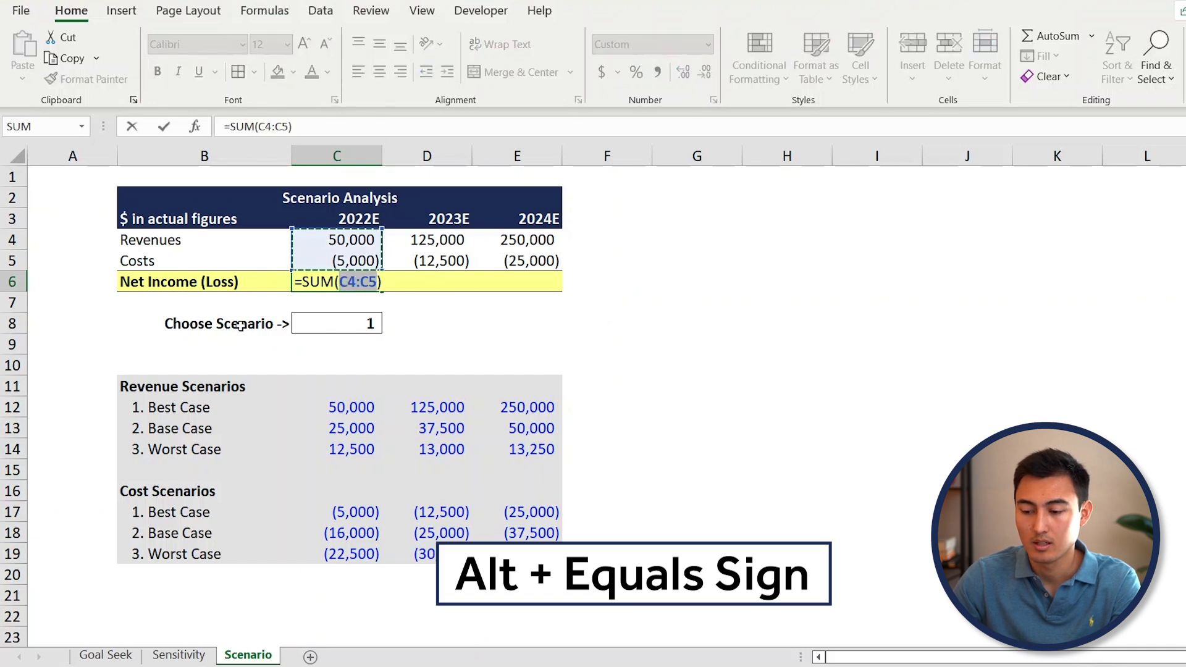
{"action": "key", "text": "ctrl+Return"}
{"action": "key", "text": "ctrl+c"}
{"action": "key", "text": "shift+Right"}
{"action": "key", "text": "shift+Right"}
{"action": "key", "text": "ctrl+v"}
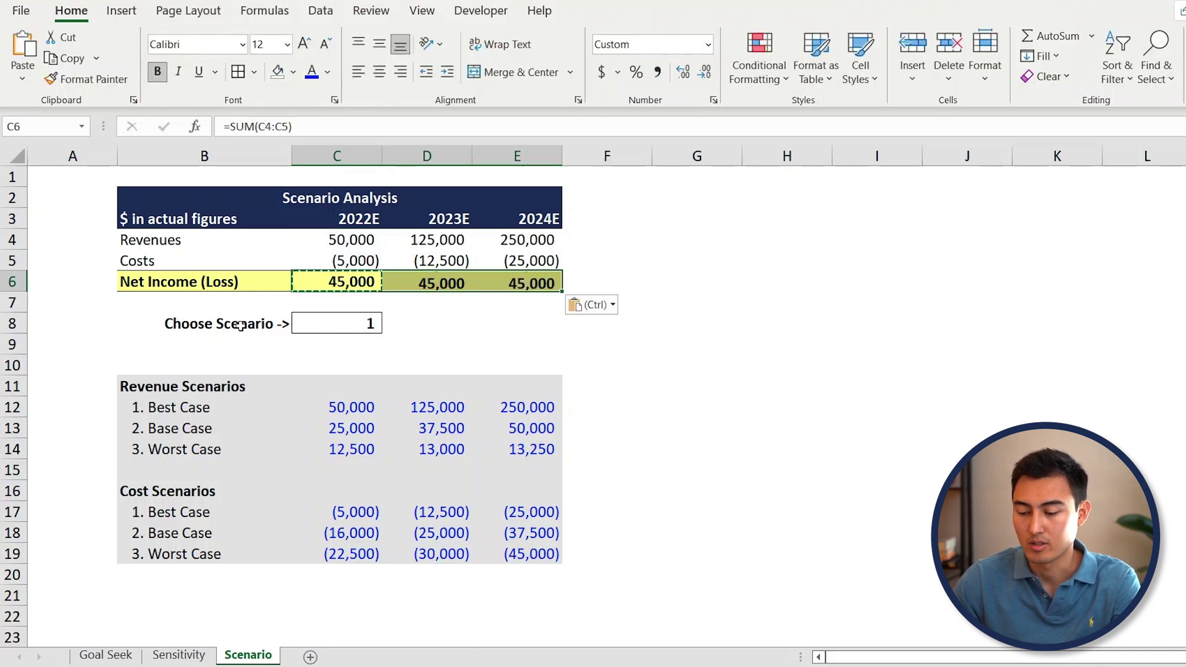
{"action": "key", "text": "Down"}
{"action": "key", "text": "Down"}
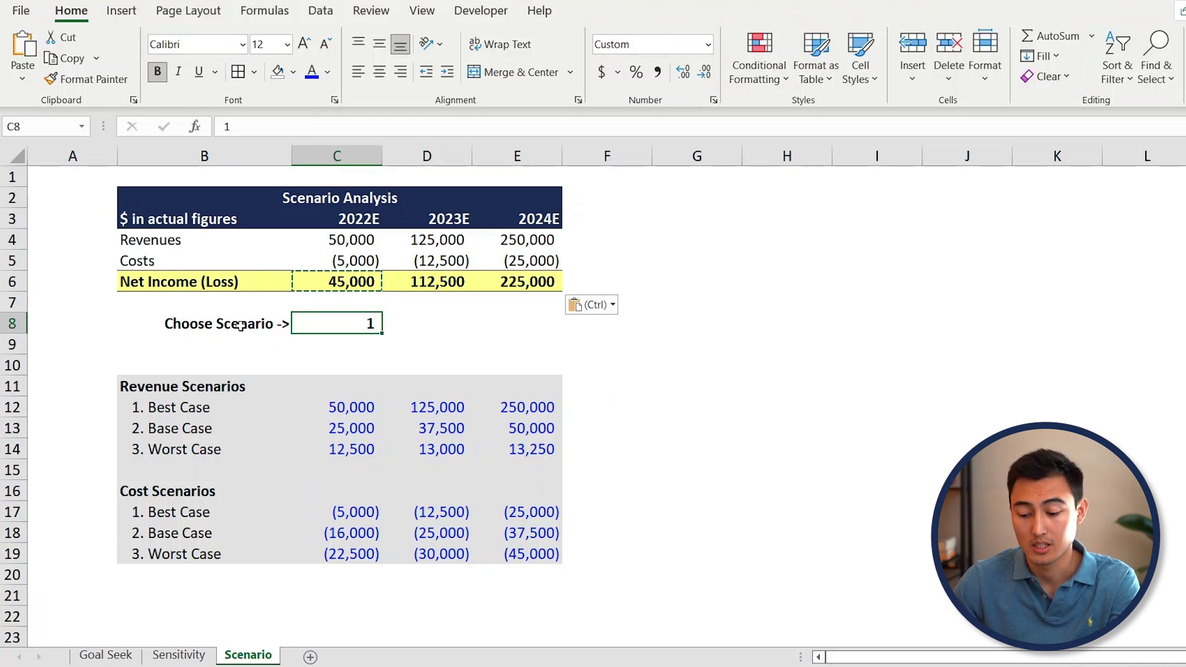
- Set the scenario number to 3 and check the Worst Case 2024E costs
{"action": "type", "text": "3"}
{"action": "key", "text": "Return"}
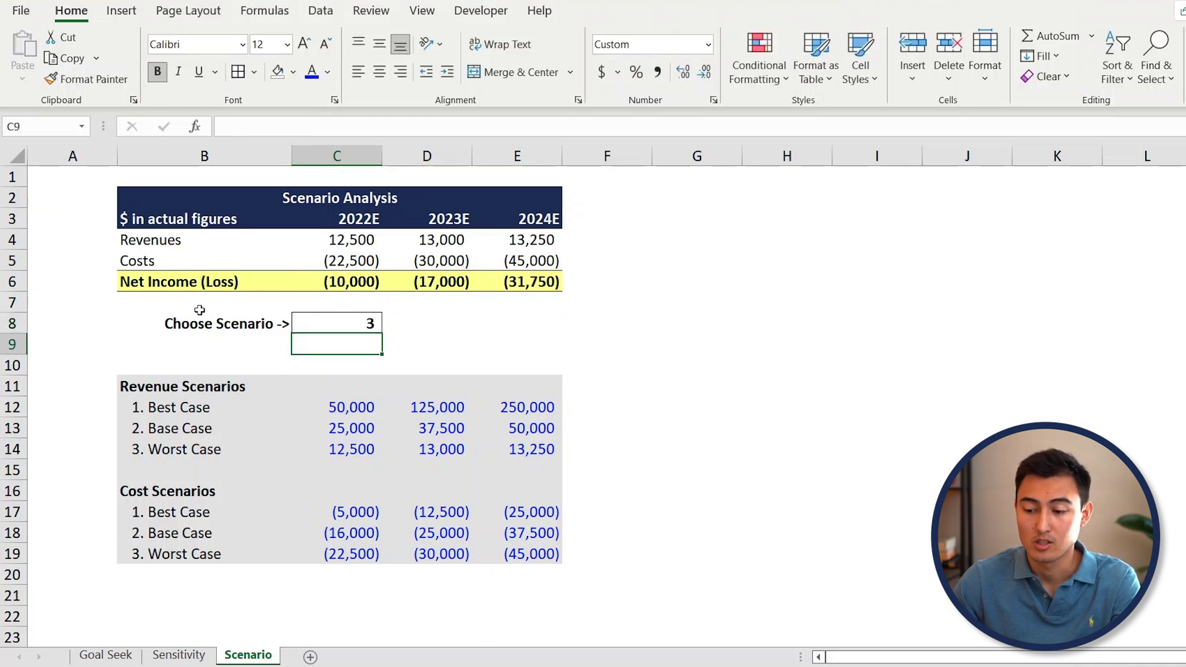
{"action": "left_click", "coordinate": [557, 260]}
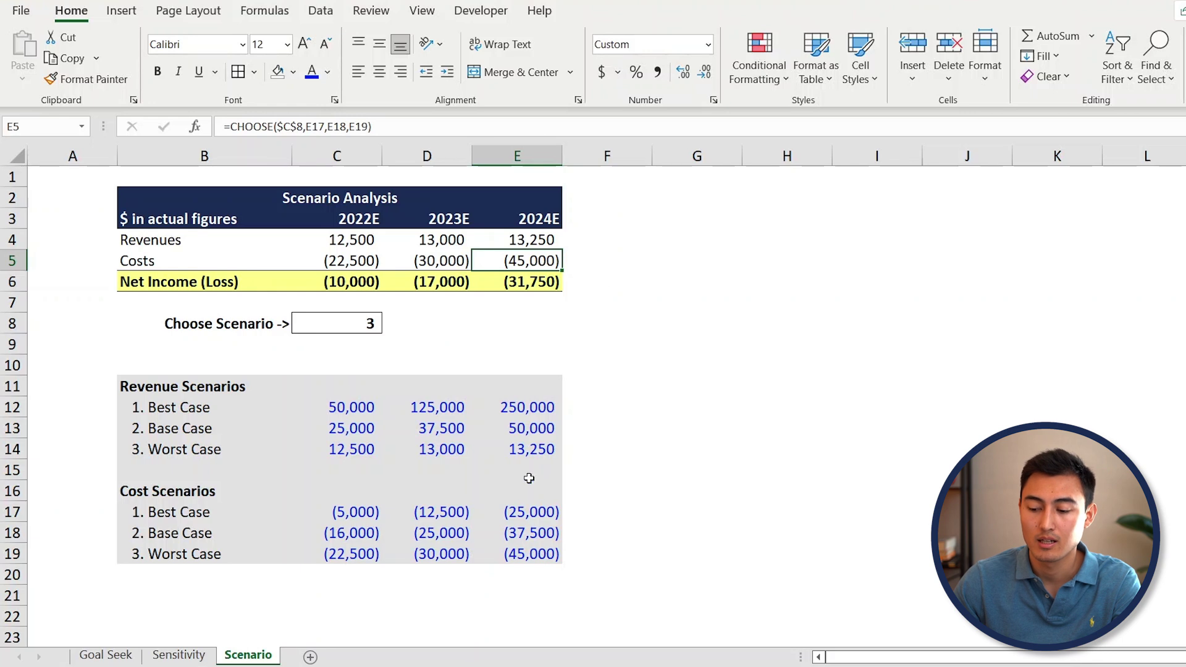
{"action": "left_click", "coordinate": [525, 554]}
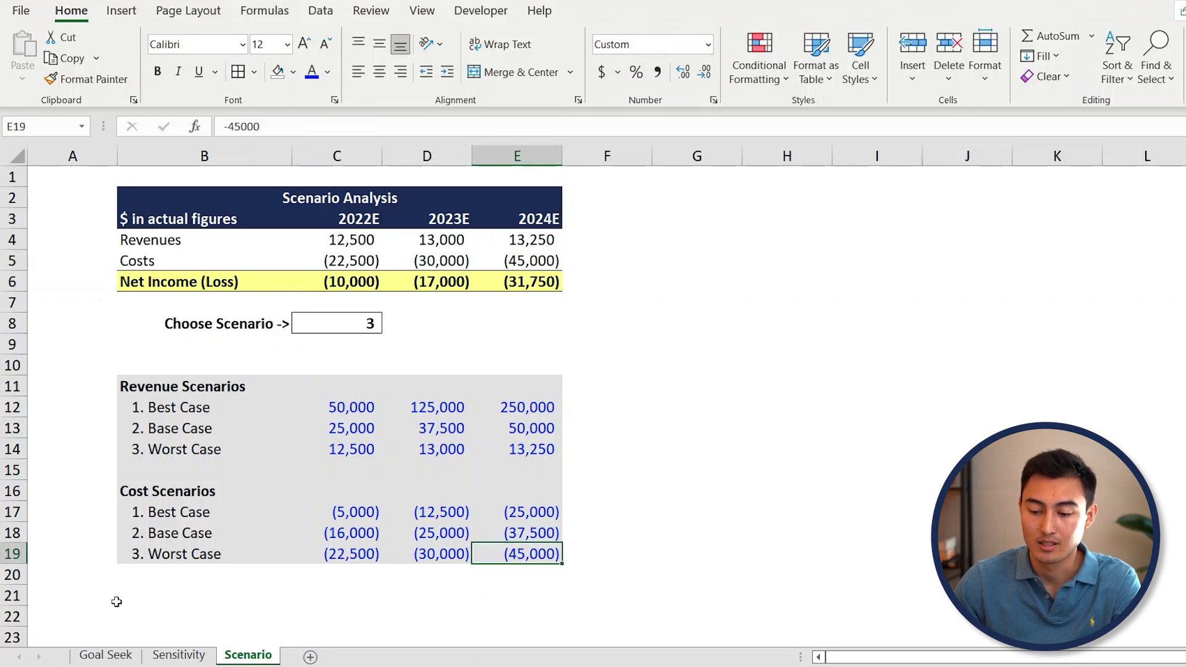
- Delete the blank row 10 above Revenue Scenarios
{"action": "left_click", "coordinate": [323, 346]}
{"action": "key", "text": "Up"}
{"action": "key", "text": "Down"}
{"action": "key", "text": "Down"}
{"action": "key", "text": "shift+space"}
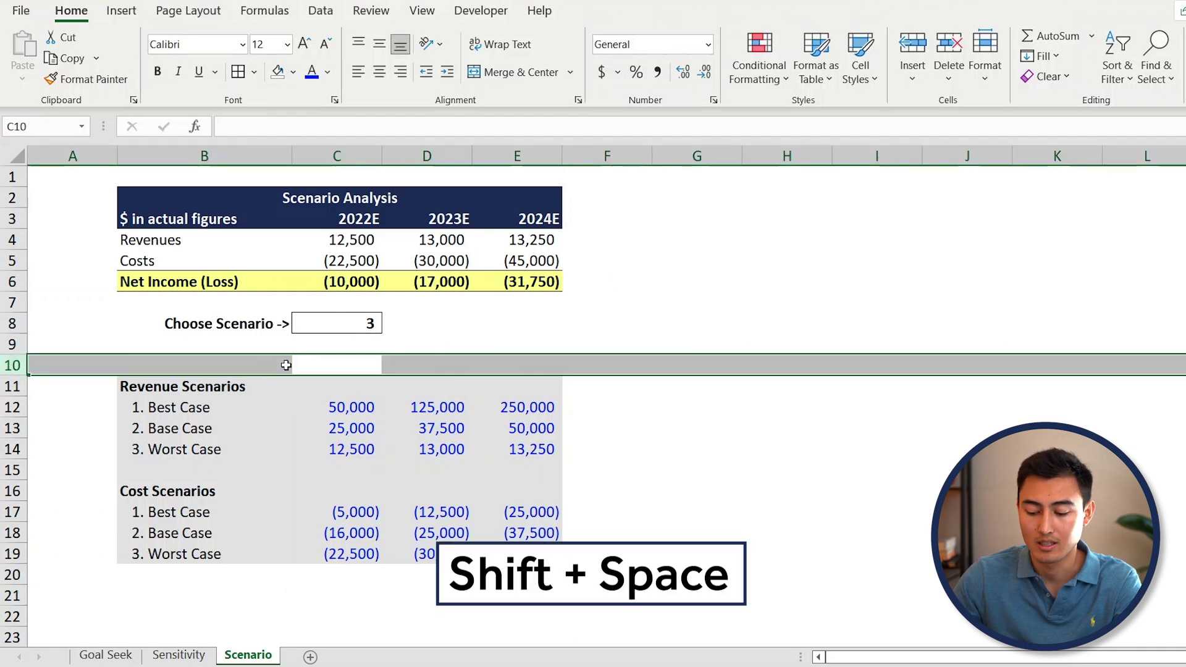
{"action": "key", "text": "ctrl+minus"}
{"action": "key", "text": "Up"}
{"action": "key", "text": "Up"}
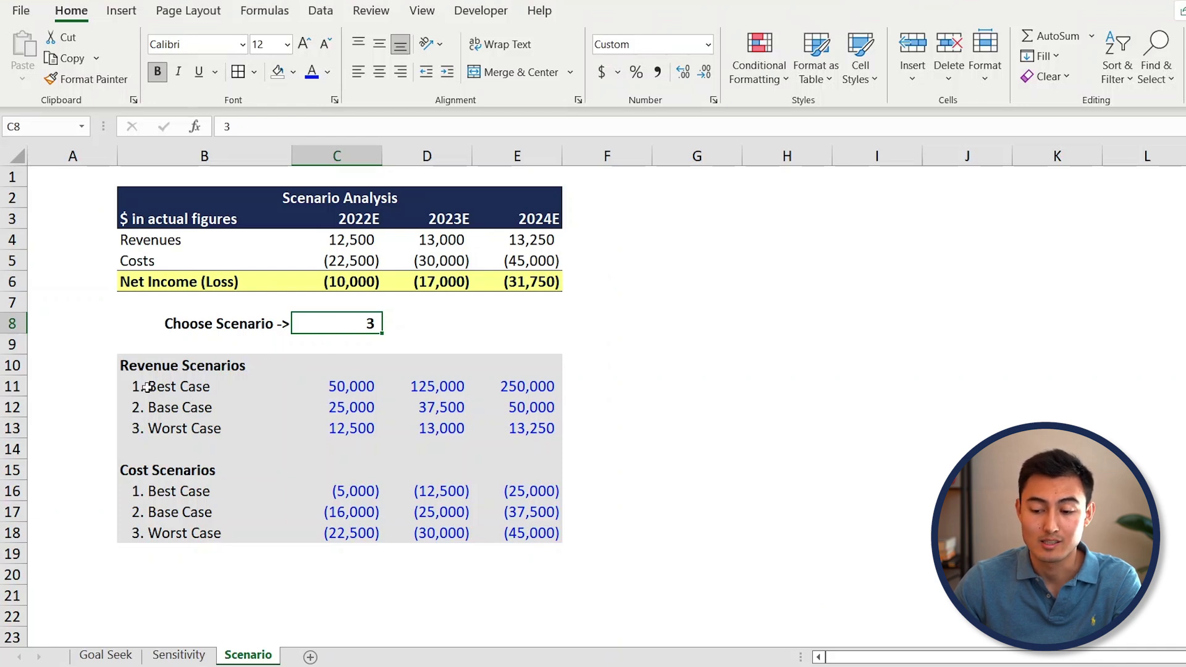
- Test scenario 5 in C8, then undo back to 3
{"action": "type", "text": "5"}
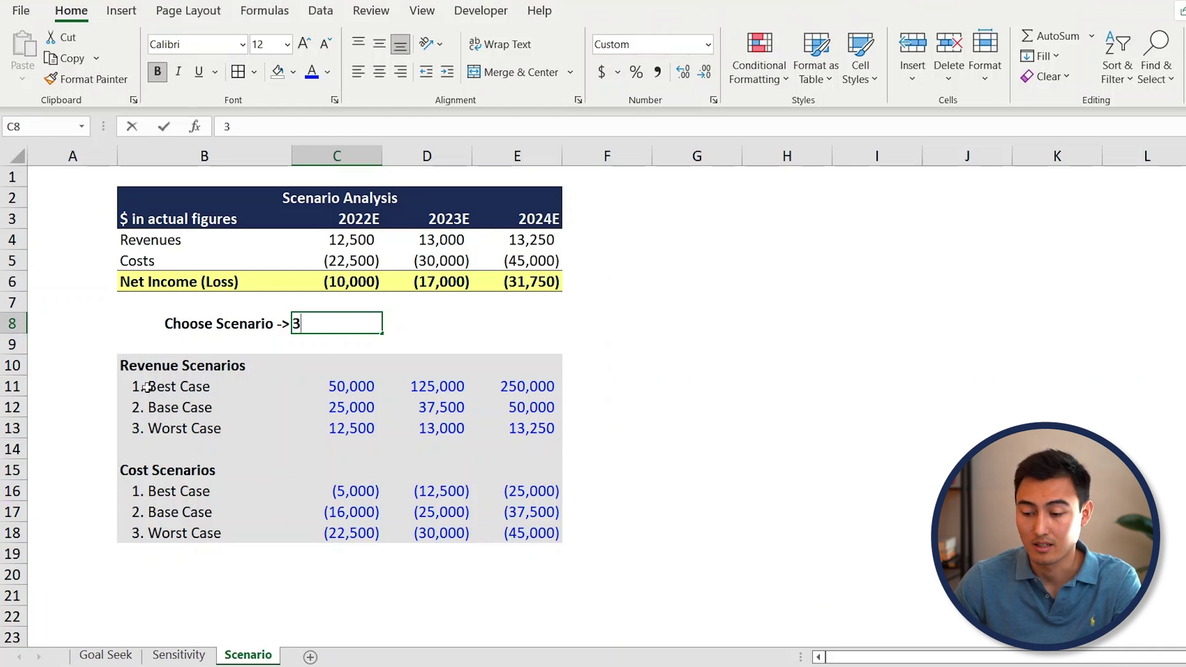
{"action": "key", "text": "Return"}
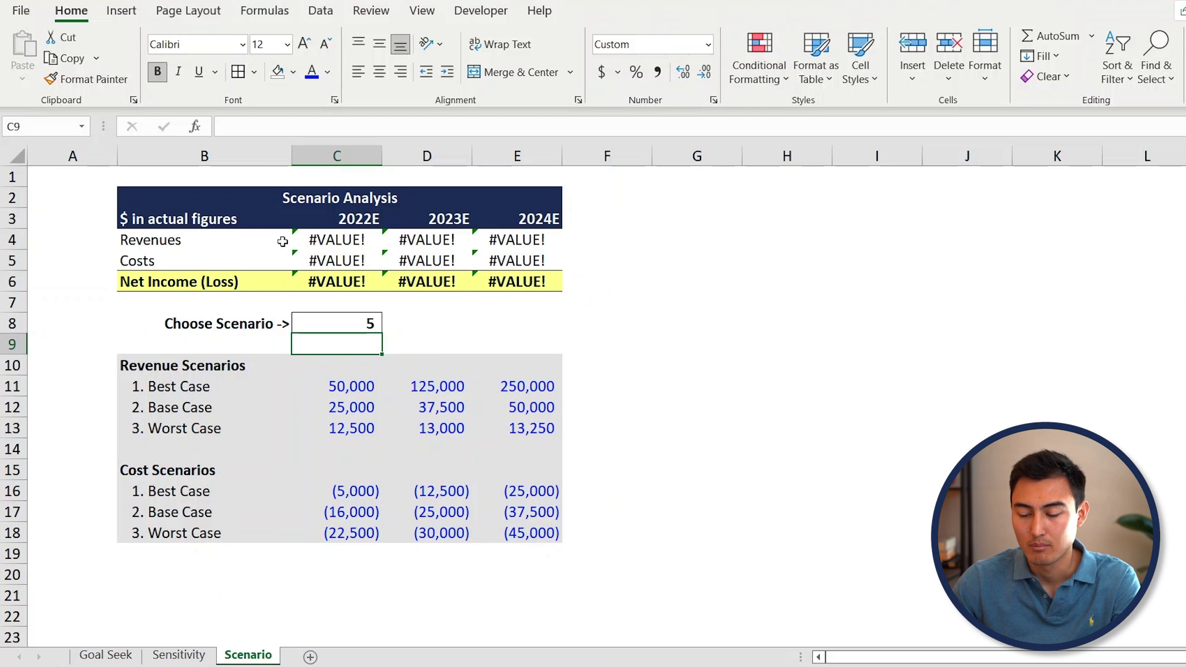
{"action": "key", "text": "ctrl+z"}
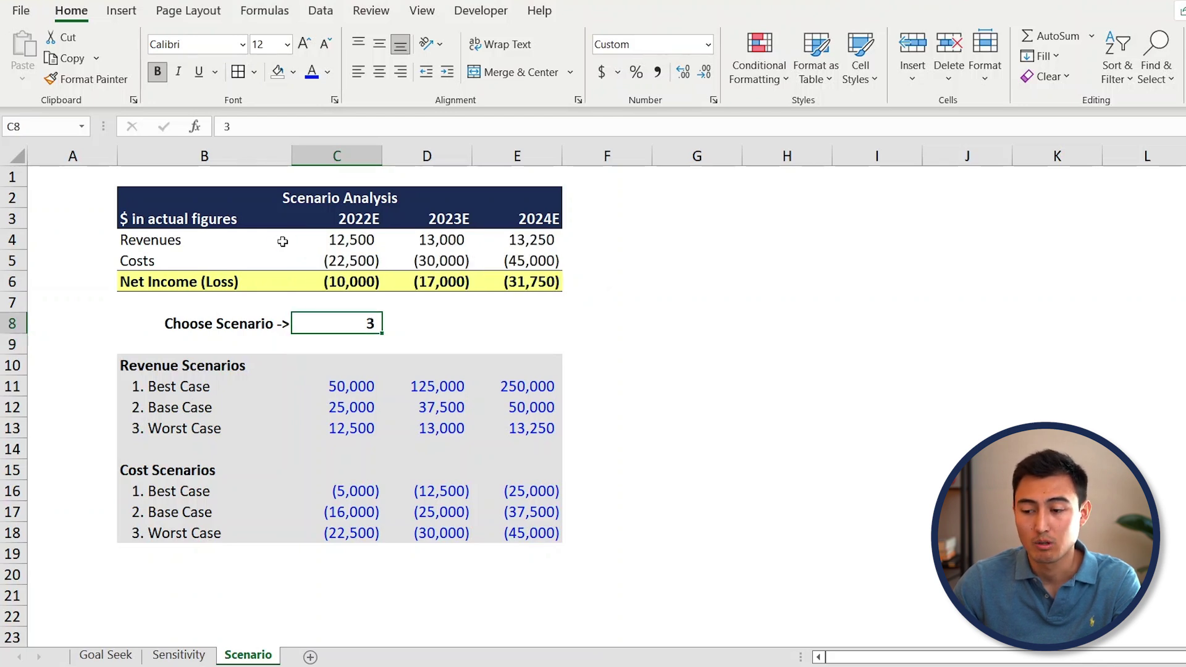
- Add Data Validation to C8 allowing a List with source 1,2,3
{"action": "left_click", "coordinate": [320, 11]}
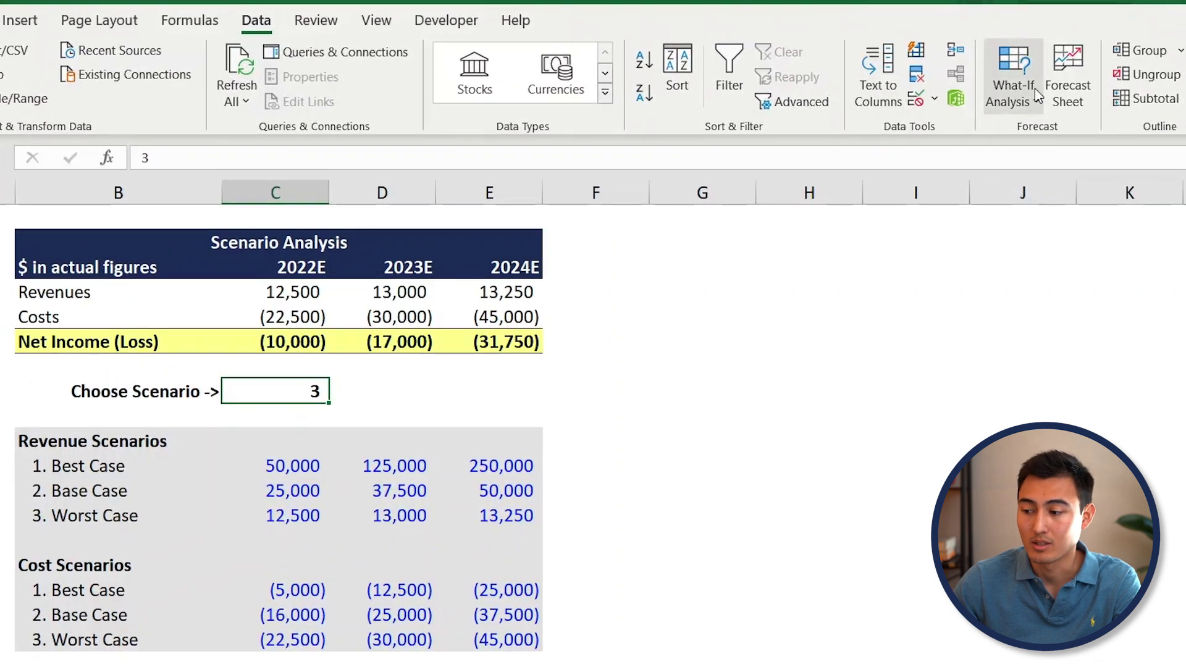
{"action": "left_click", "coordinate": [916, 100]}
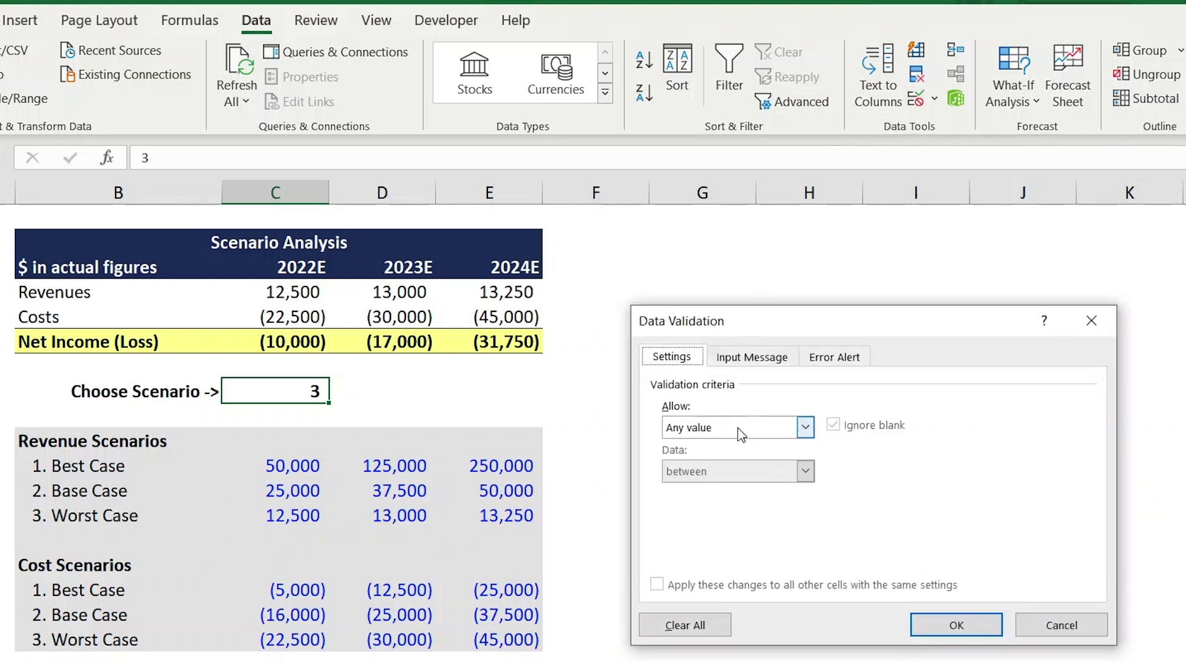
{"action": "left_click", "coordinate": [737, 428]}
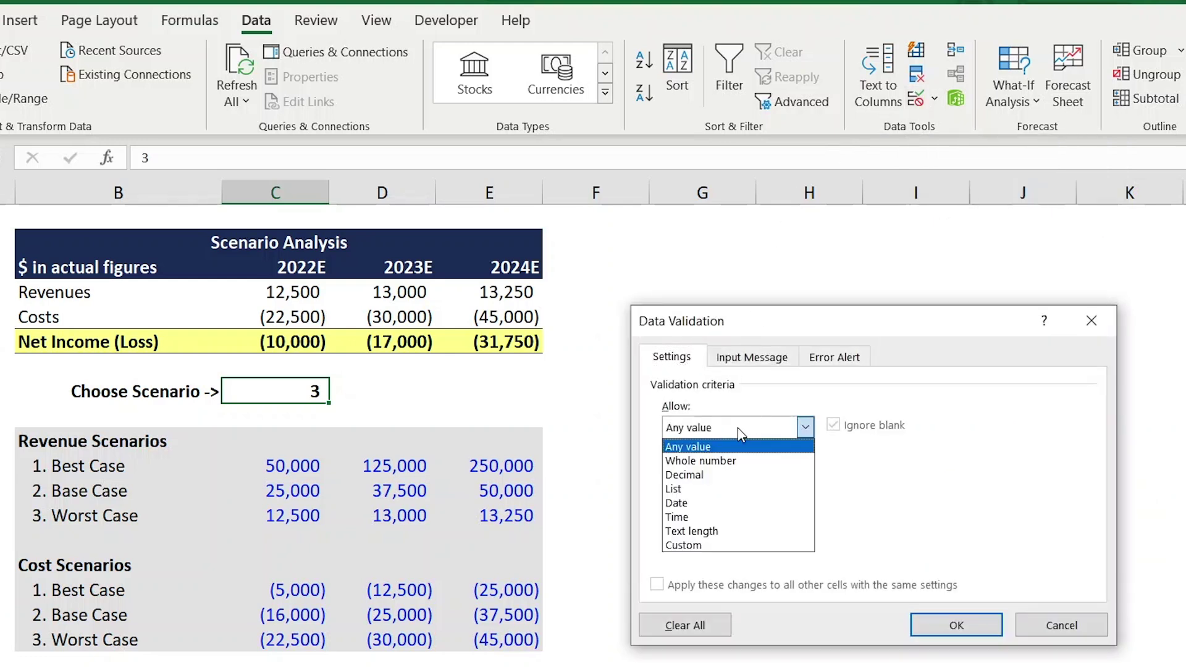
{"action": "left_click", "coordinate": [714, 489]}
{"action": "left_click", "coordinate": [731, 511]}
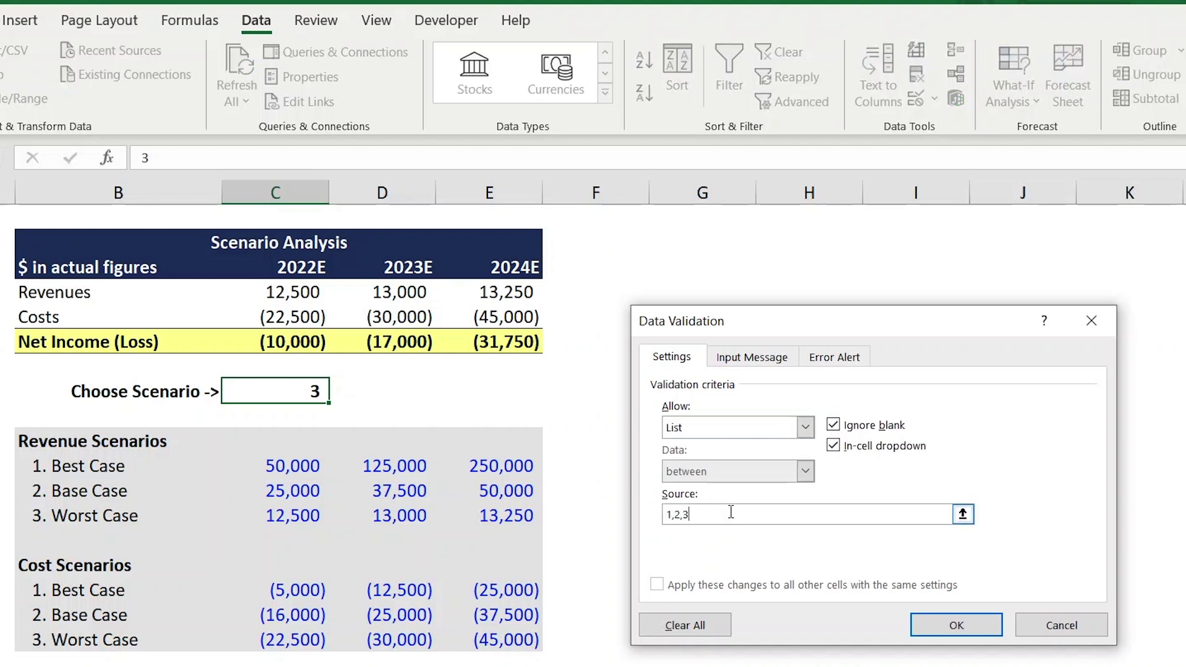
{"action": "type", "text": "1,2,3"}
{"action": "key", "text": "Return"}
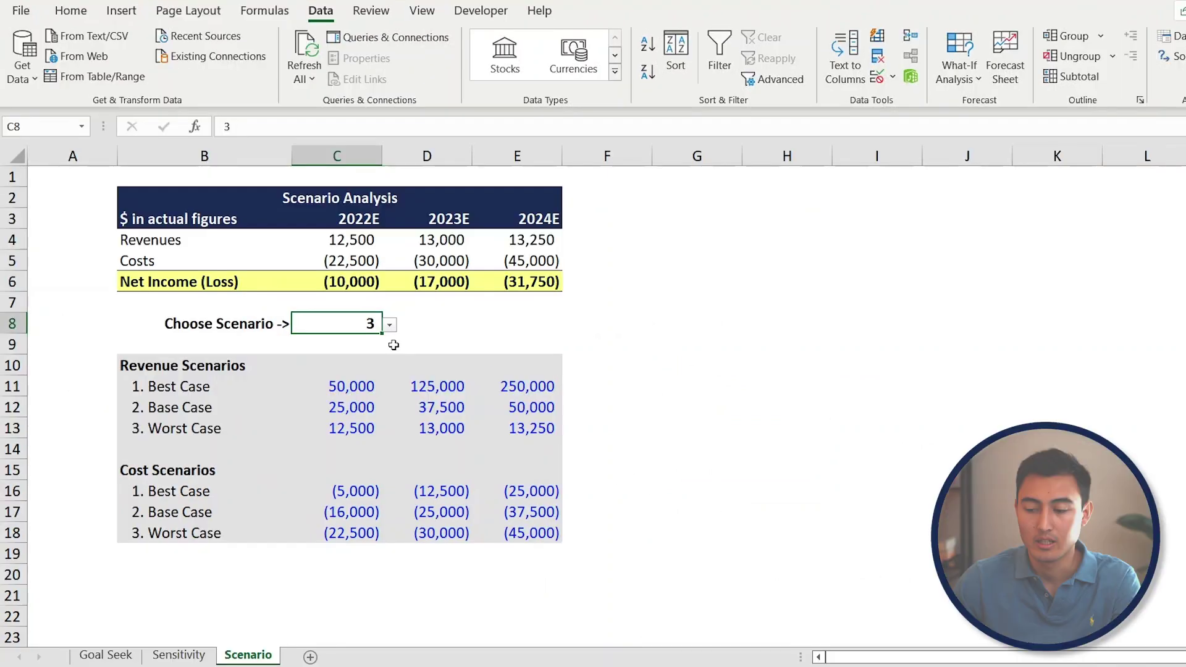
- Pick scenario 2 from C8's dropdown and confirm 5 is rejected
{"action": "left_click", "coordinate": [390, 324]}
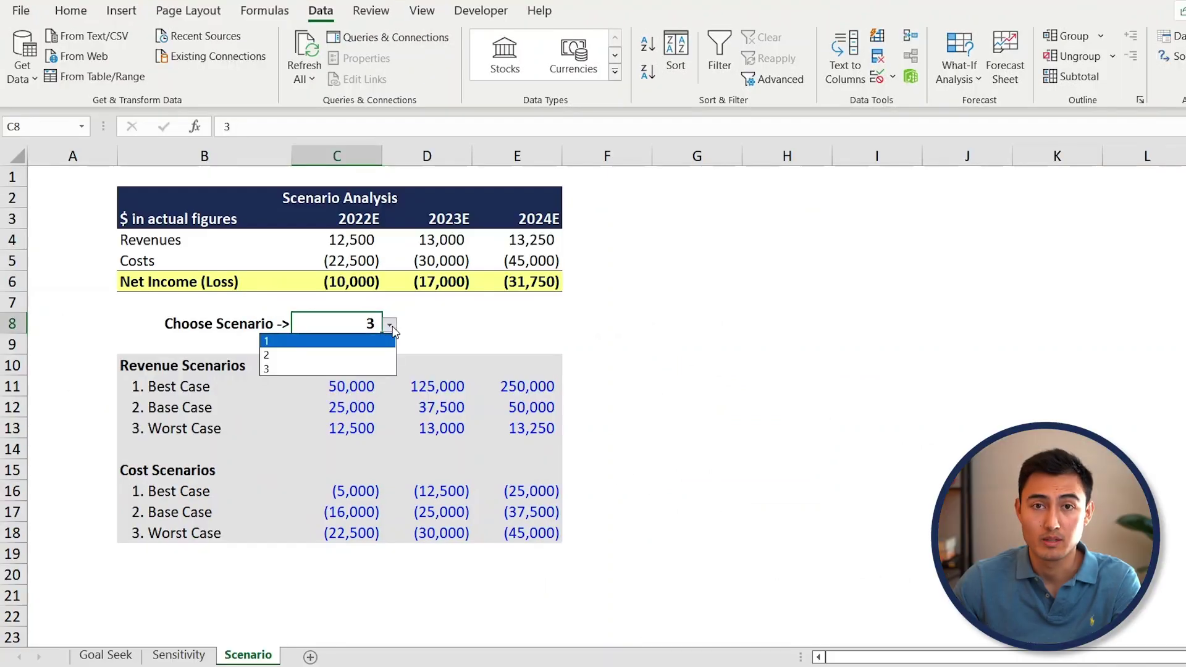
{"action": "left_click", "coordinate": [321, 358]}
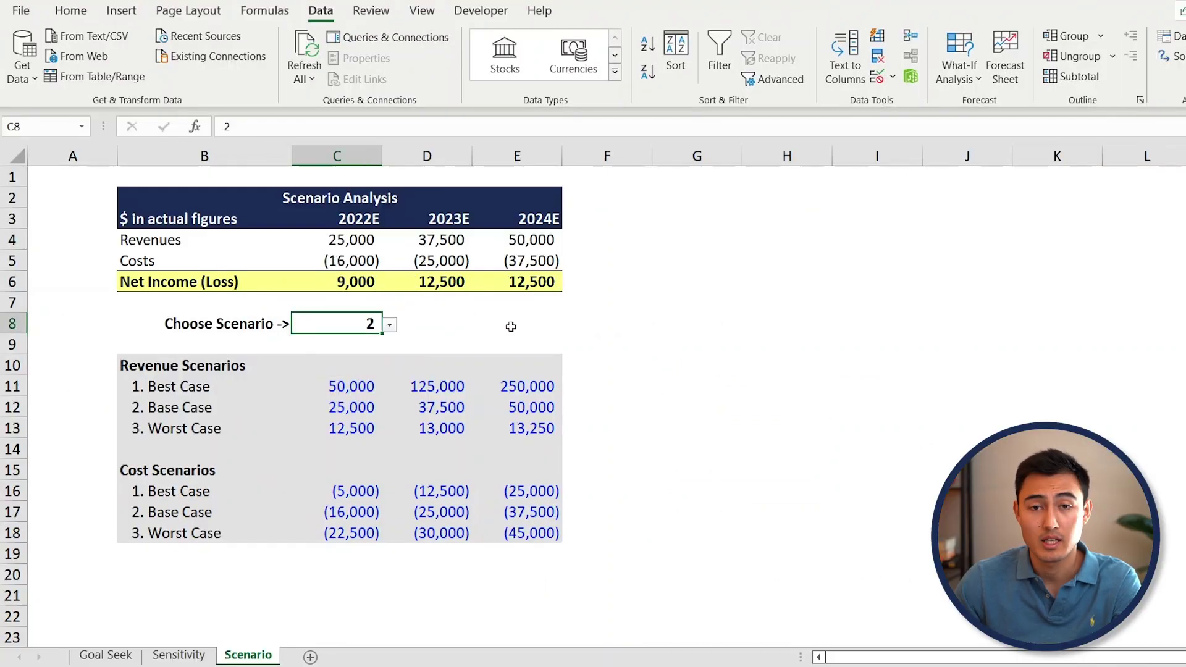
{"action": "type", "text": "5"}
{"action": "key", "text": "Return"}
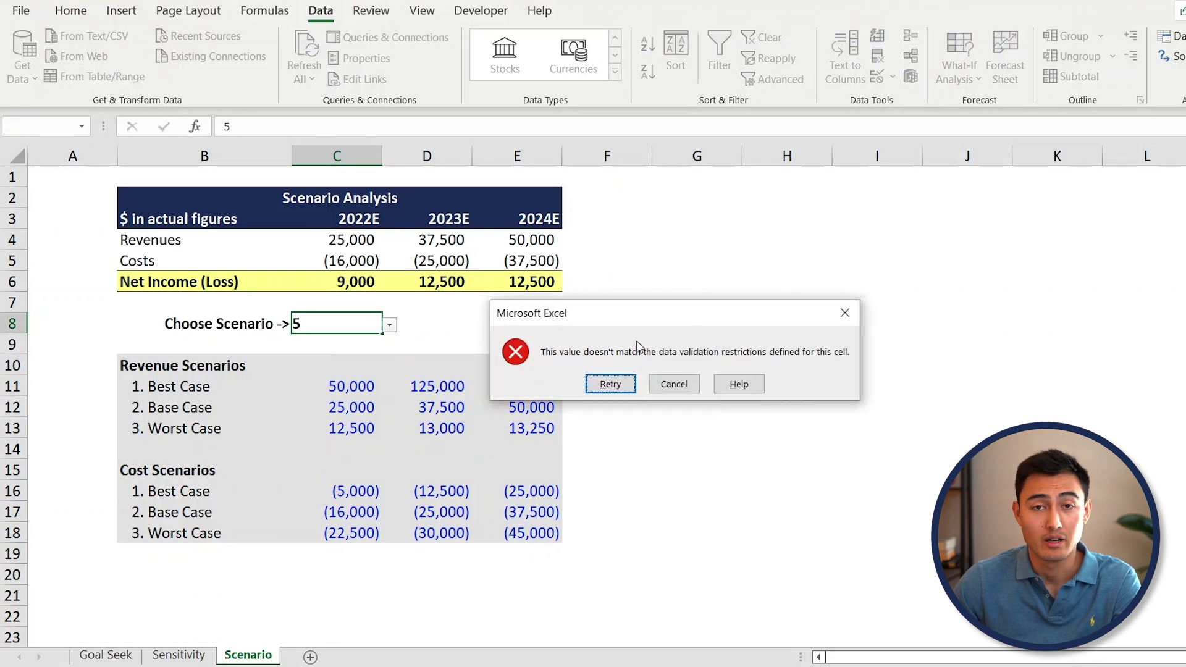
{"action": "key", "text": "Escape"}
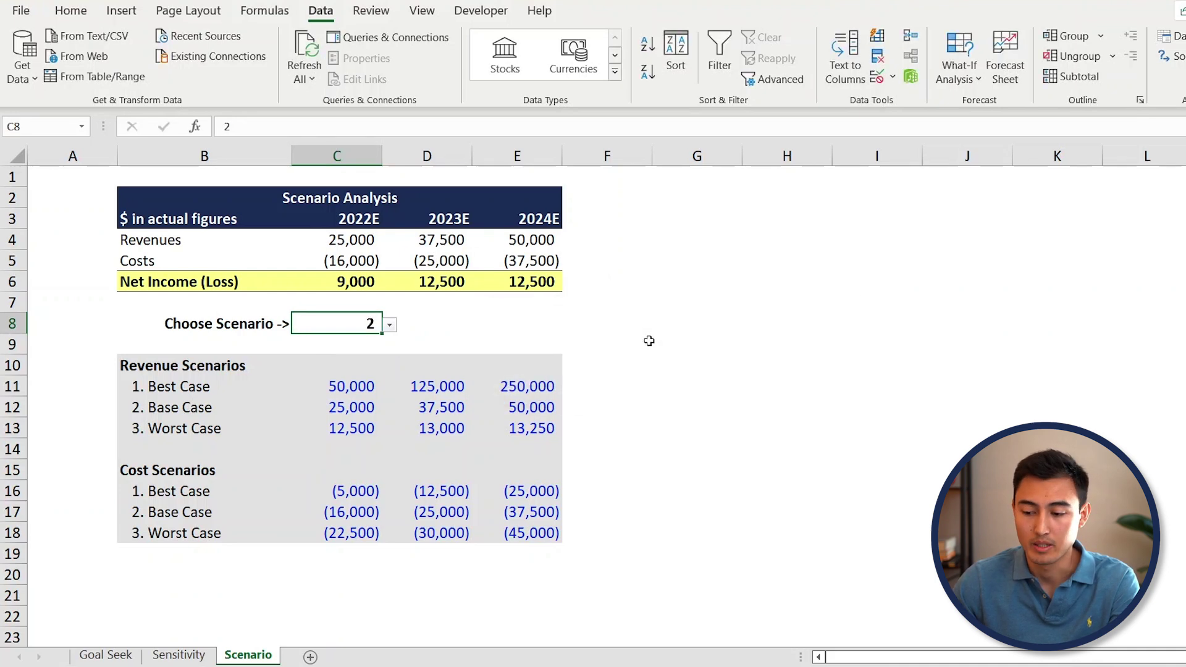
{"action": "key", "text": "Up"}
{"action": "key", "text": "Up"}
{"action": "key", "text": "Up"}
{"action": "key", "text": "Up"}
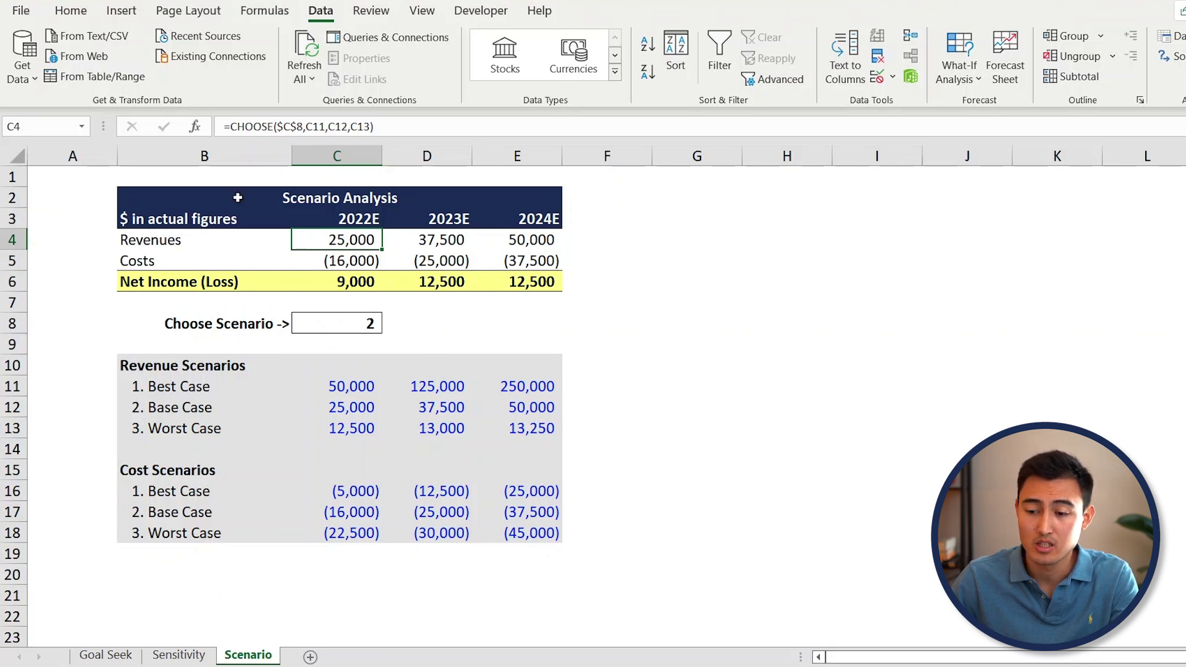
- Trace the precedents of C4's =CHOOSE($C$8,C11,C12,C13) formula, then remove the arrows
{"action": "left_click", "coordinate": [265, 11]}
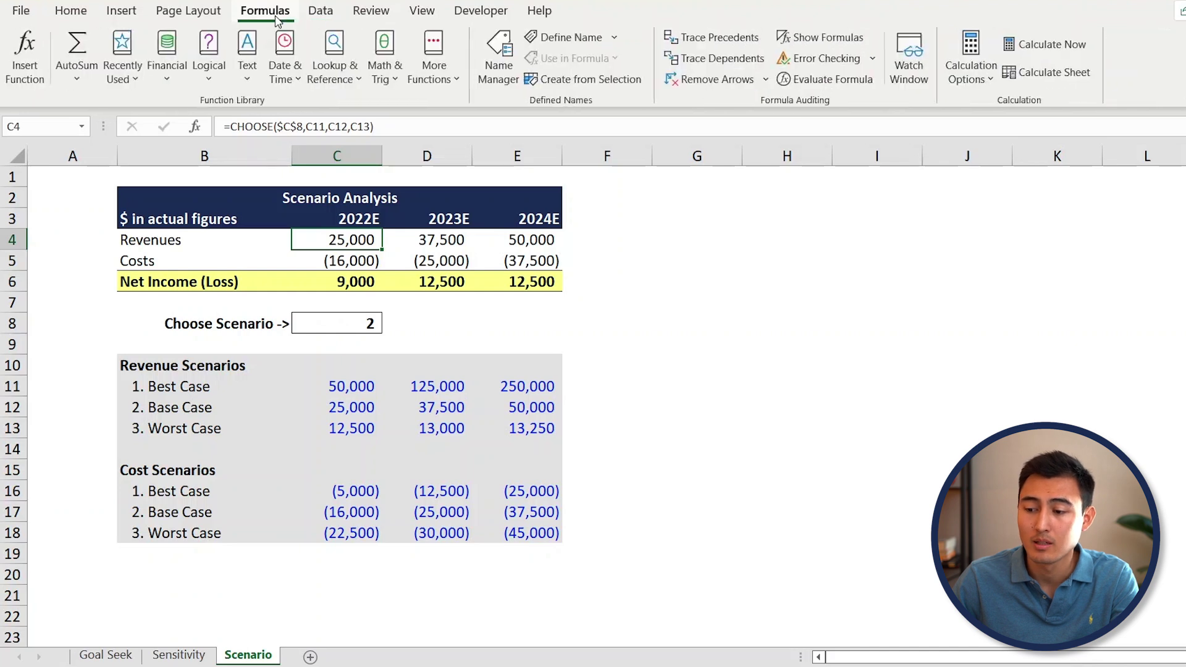
{"action": "left_click", "coordinate": [738, 40]}
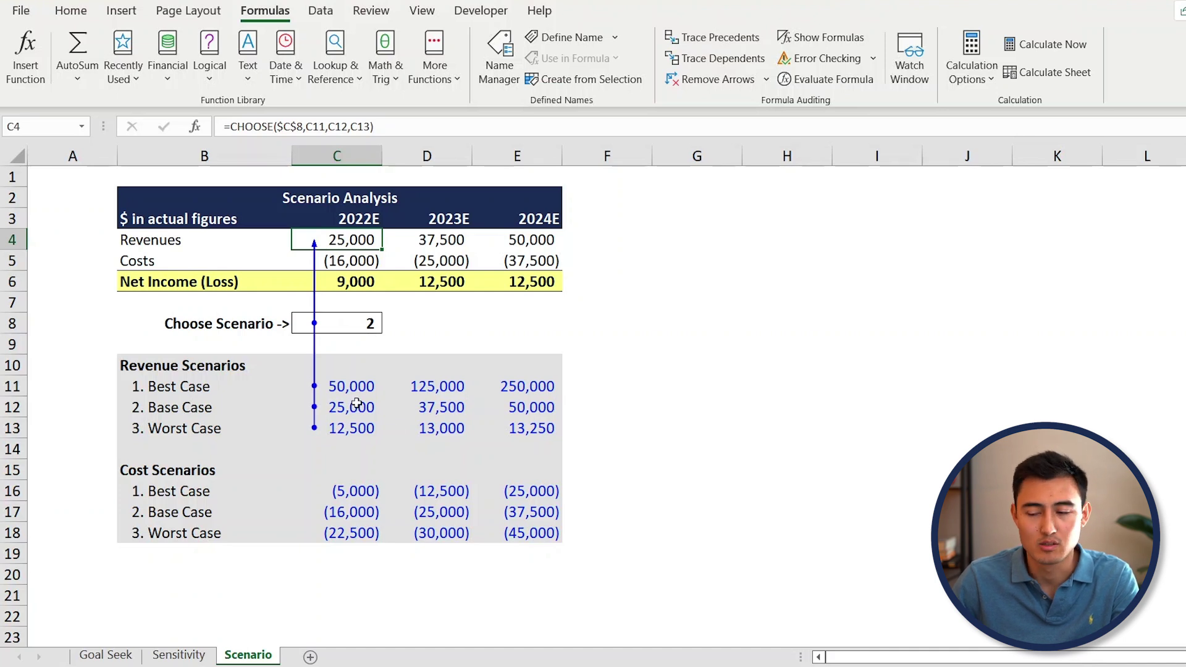
{"action": "left_click", "coordinate": [719, 81]}
{"action": "left_click", "coordinate": [344, 404]}
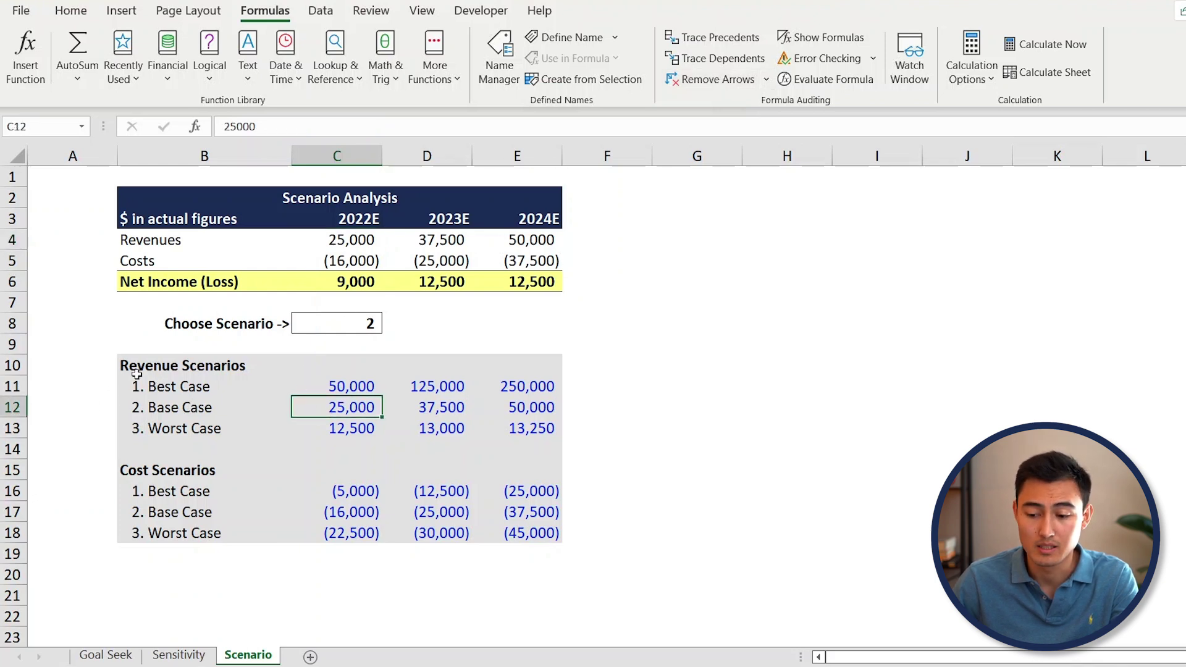
- Group the Best, Base and Worst Case revenue rows 11–13 and collapse the outline
{"action": "left_click", "coordinate": [174, 378]}
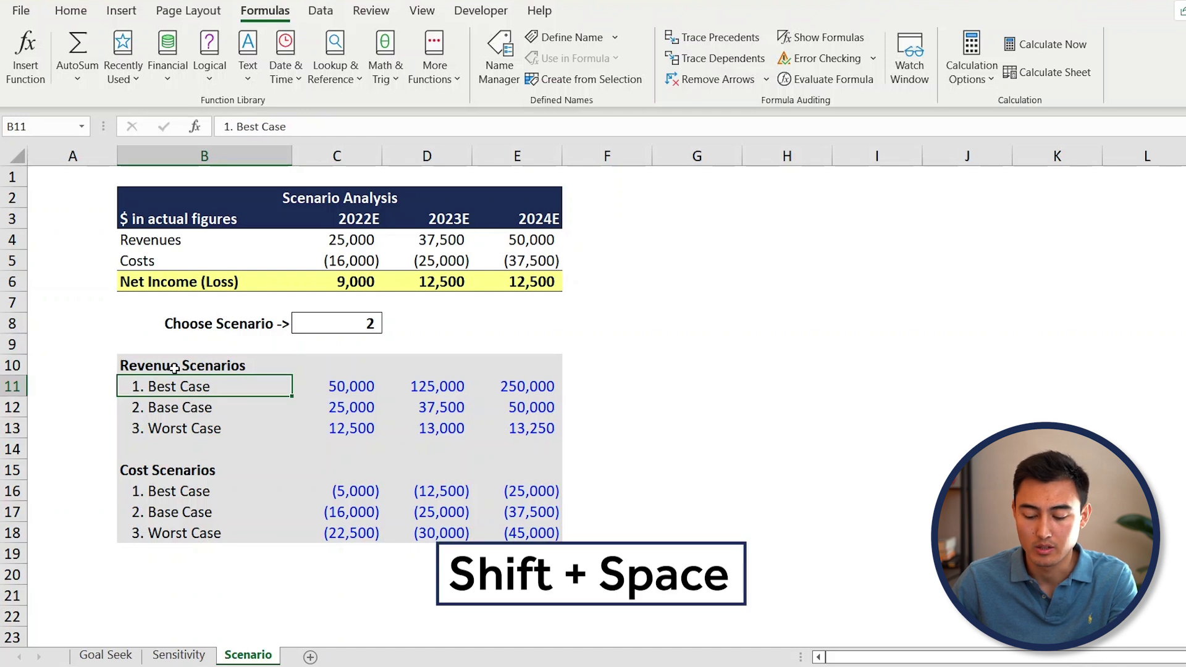
{"action": "key", "text": "shift+space"}
{"action": "key", "text": "shift+Down"}
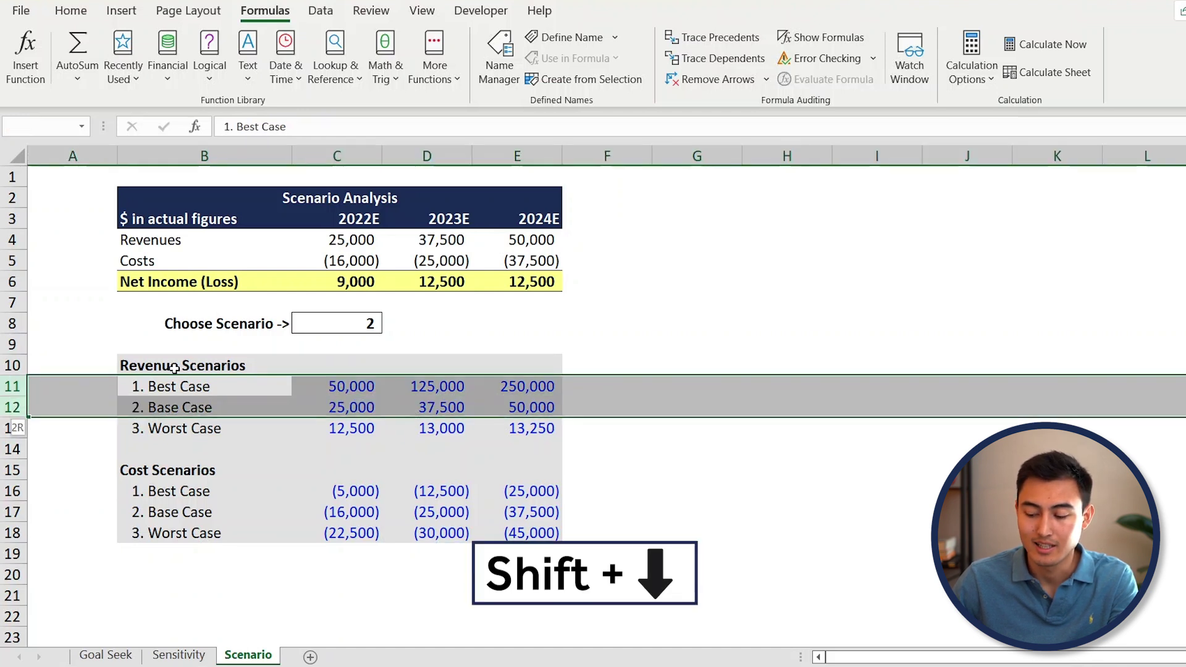
{"action": "key", "text": "shift+Down"}
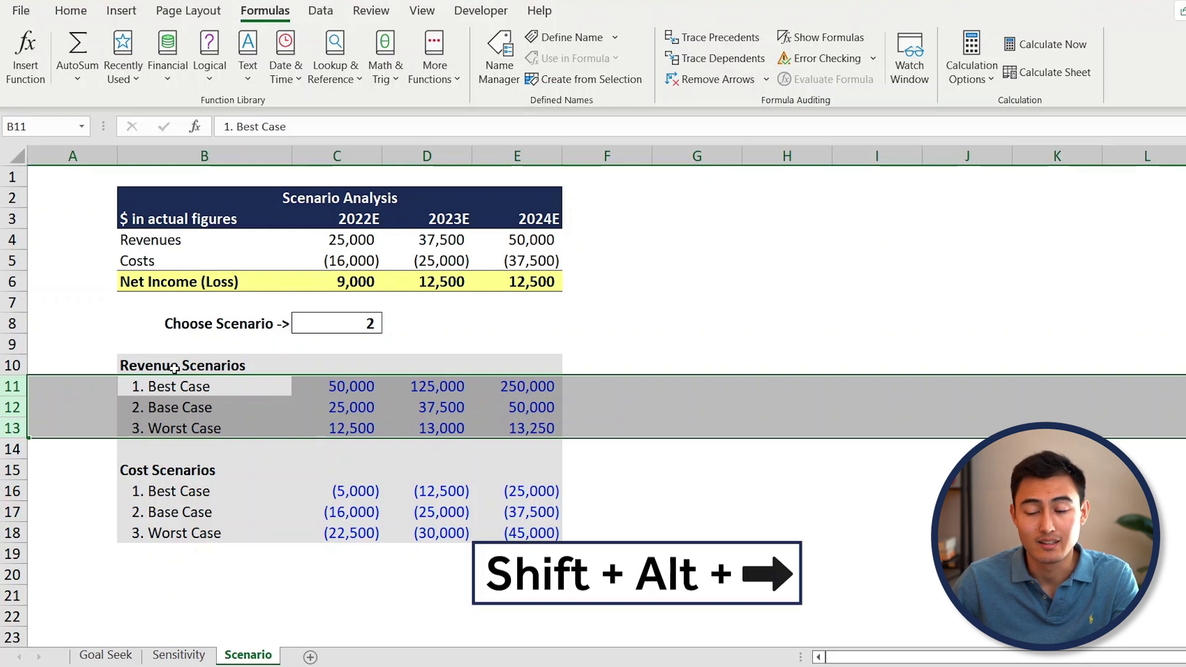
{"action": "key", "text": "shift+alt+Right"}
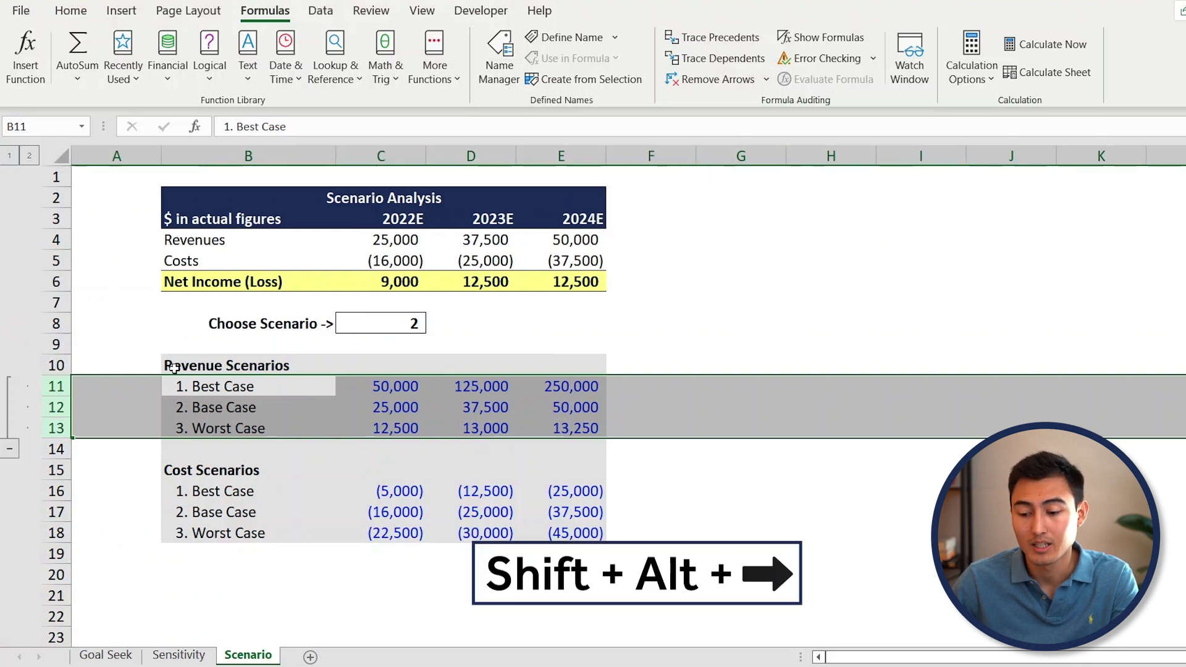
{"action": "left_click", "coordinate": [10, 449]}
{"action": "left_click", "coordinate": [339, 426]}
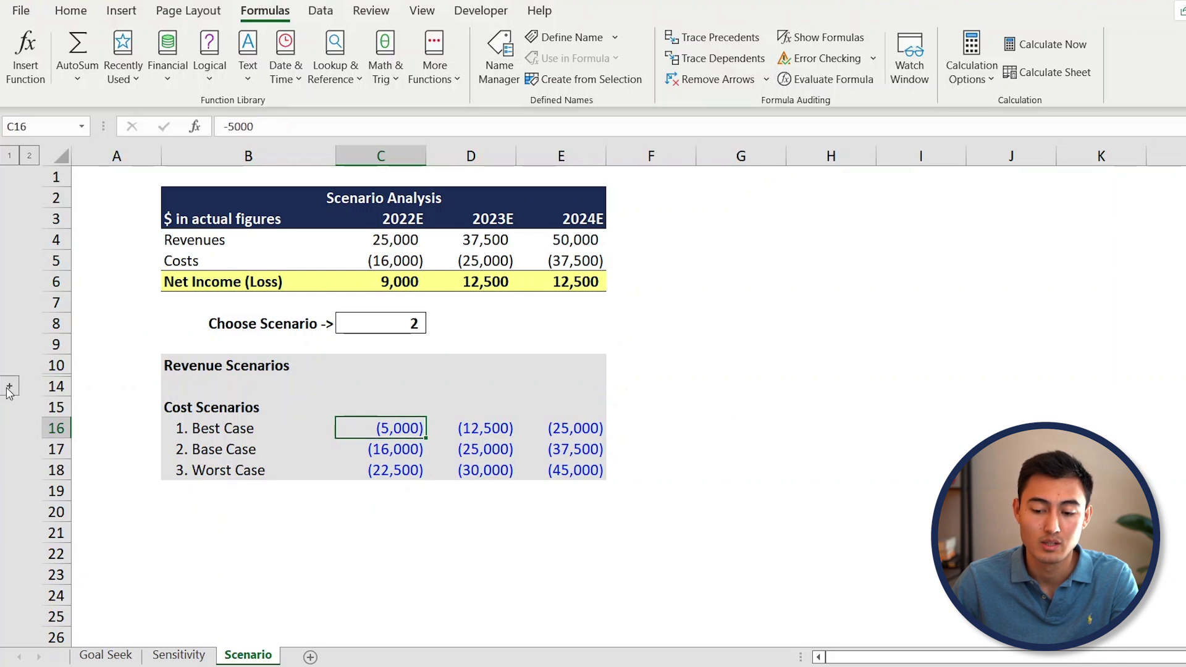